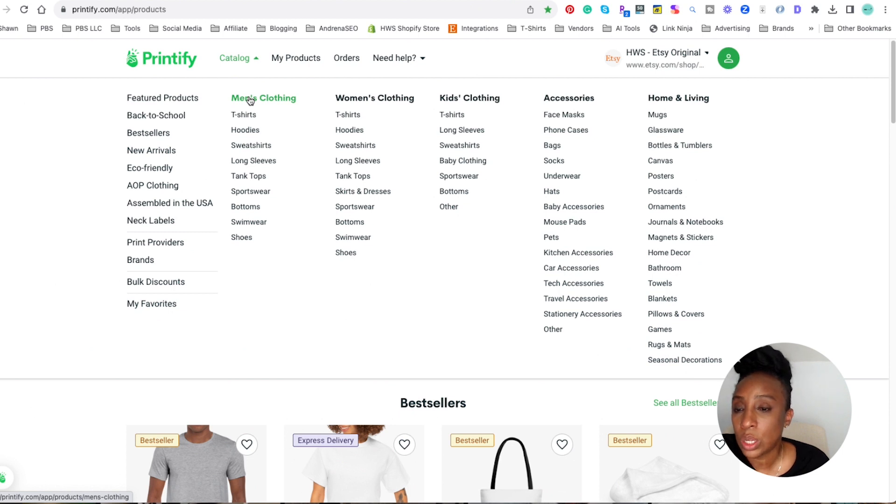
Browse the men's sweatshirts in the product catalog and return to the main catalog page.
click(240, 144)
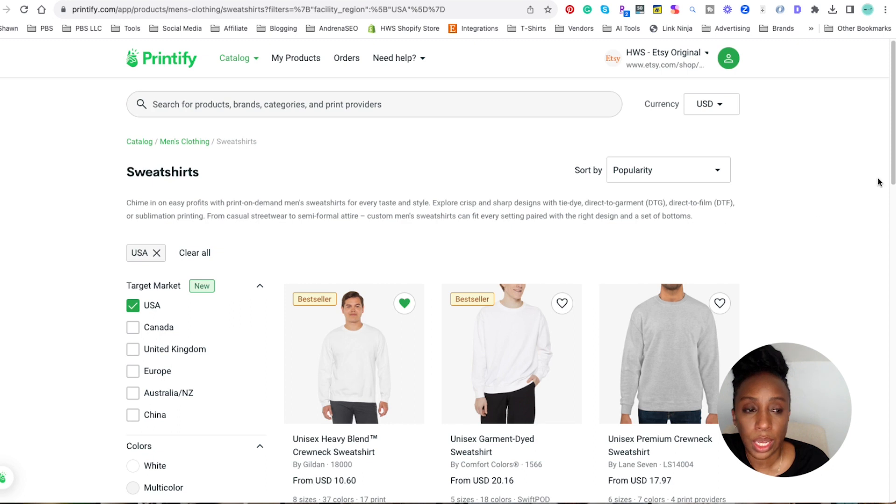
drag(889, 167, 887, 203)
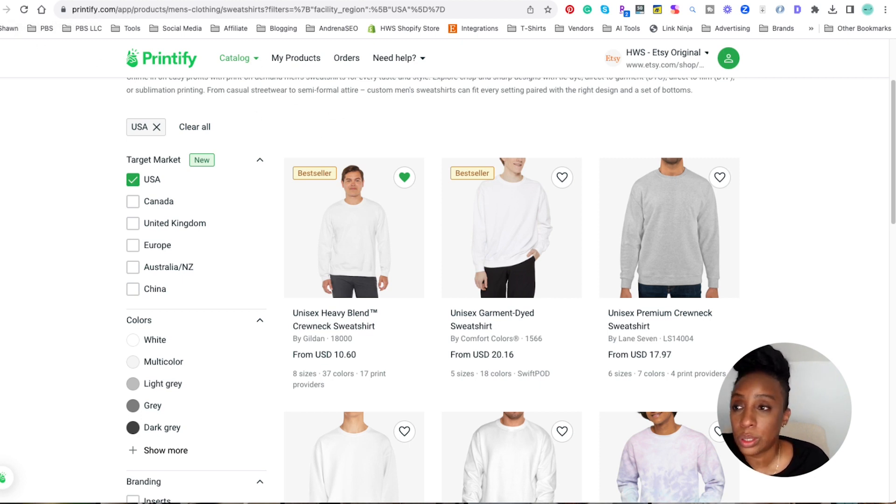
click(0, 10)
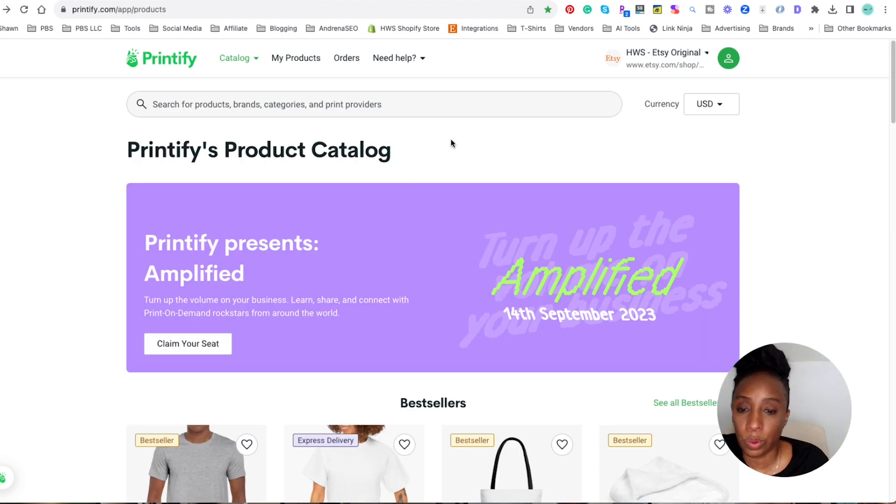
Browse both pages of the favorite products and open the Gildan 18000 Unisex Heavy Blend Crewneck Sweatshirt.
click(244, 60)
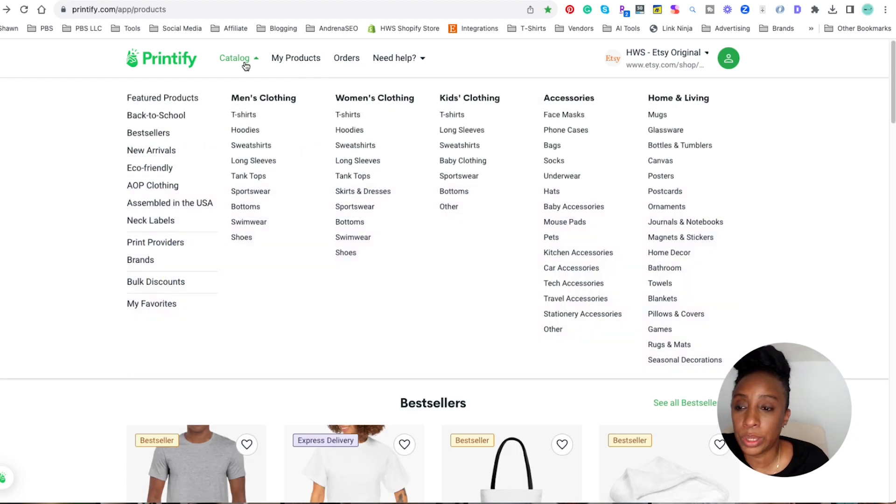
click(155, 308)
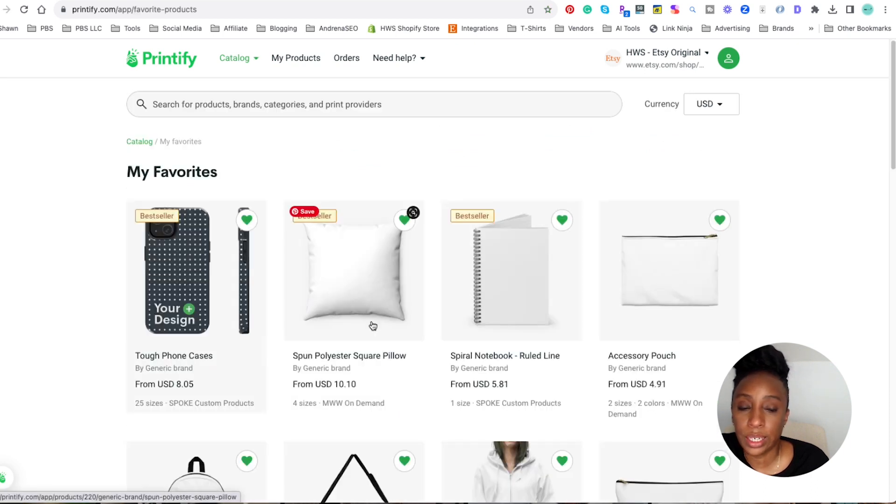
scroll(765, 242, down, 1)
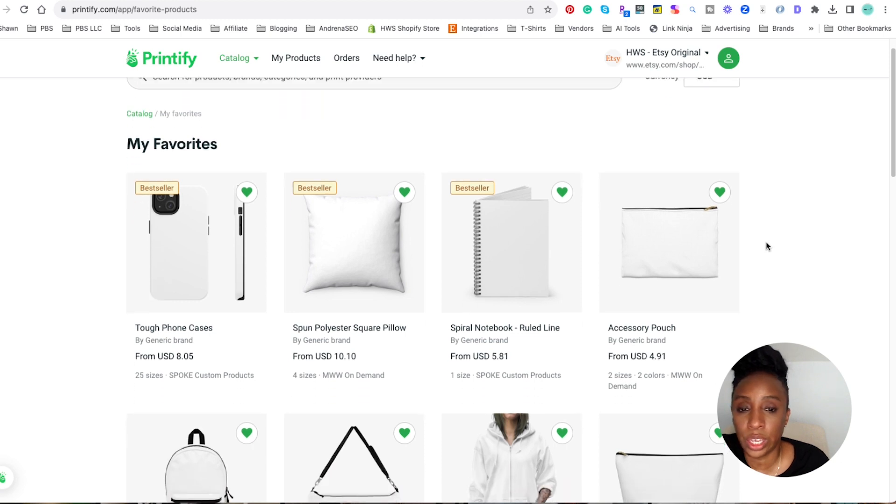
scroll(766, 243, down, 10)
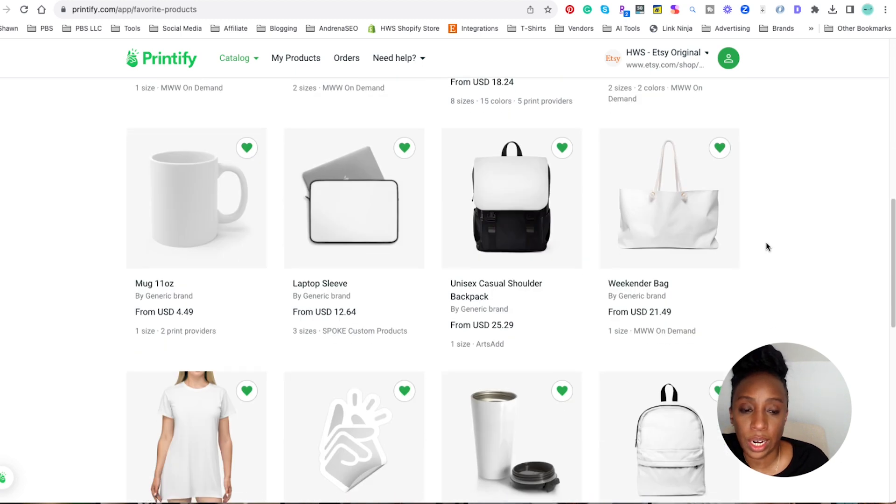
scroll(765, 242, down, 12)
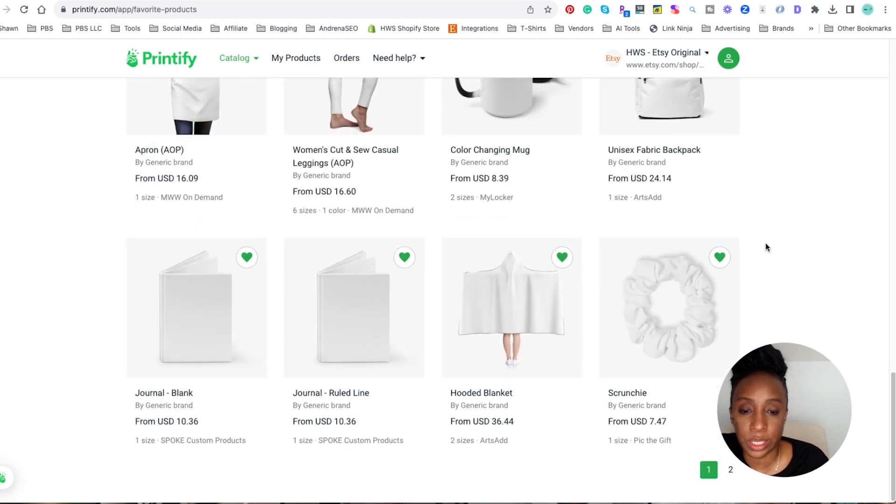
click(730, 469)
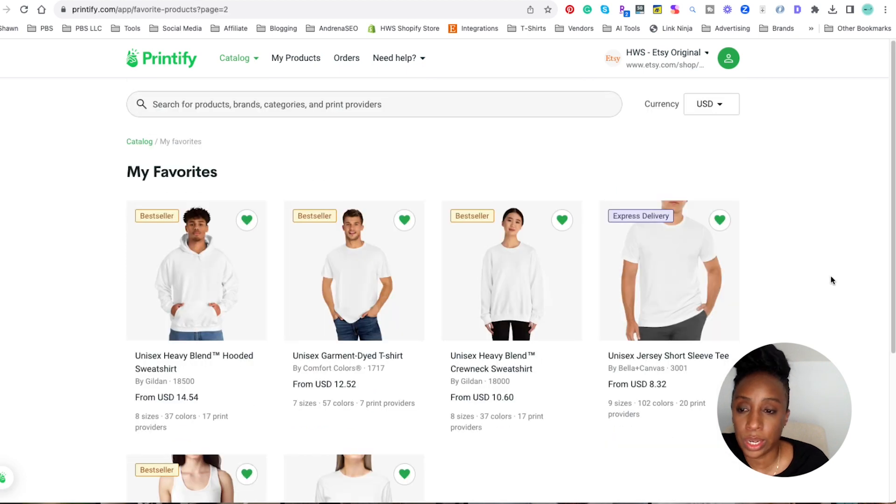
scroll(826, 231, down, 1)
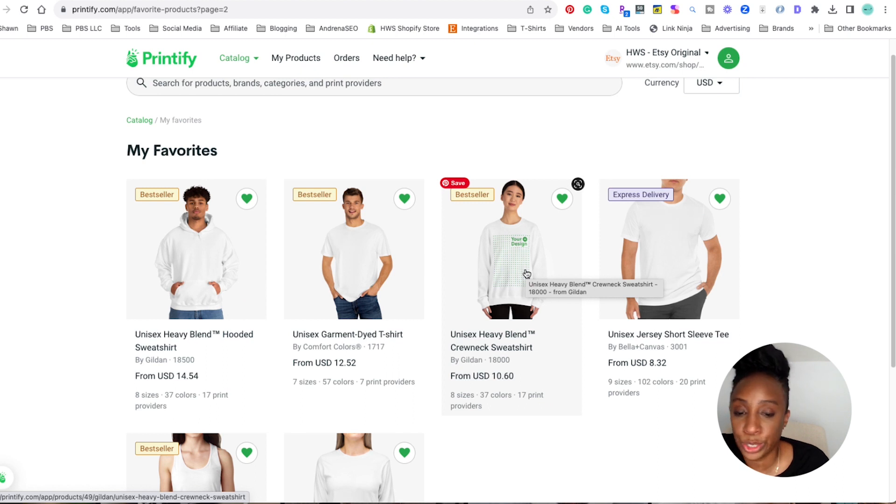
click(500, 266)
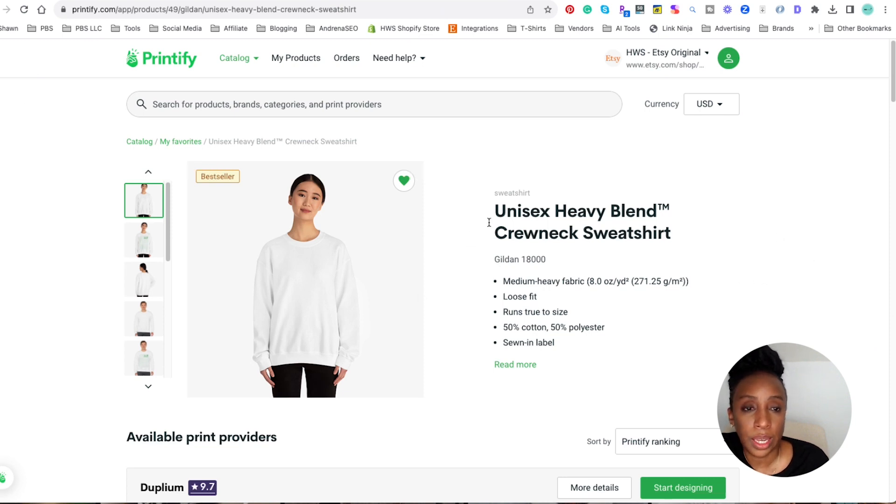
Compare the sweatshirt's available print providers and start designing with SwiftPOD.
scroll(781, 203, down, 1)
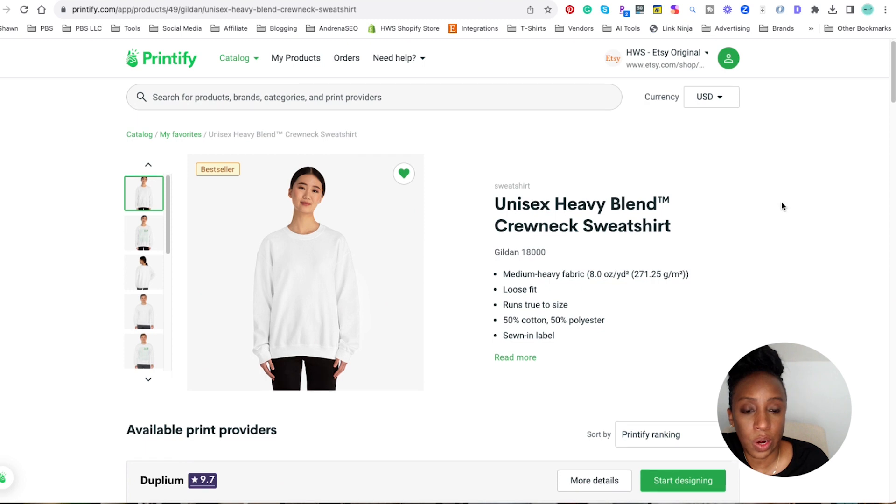
scroll(781, 203, down, 3)
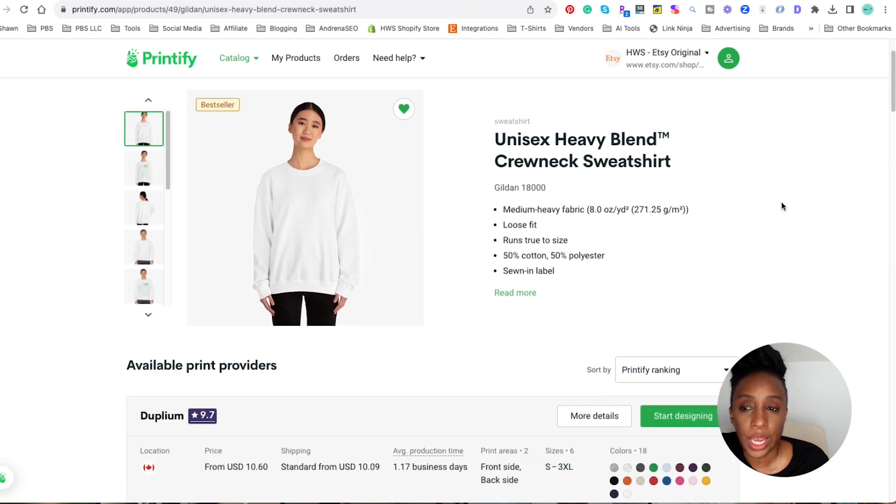
scroll(782, 205, down, 5)
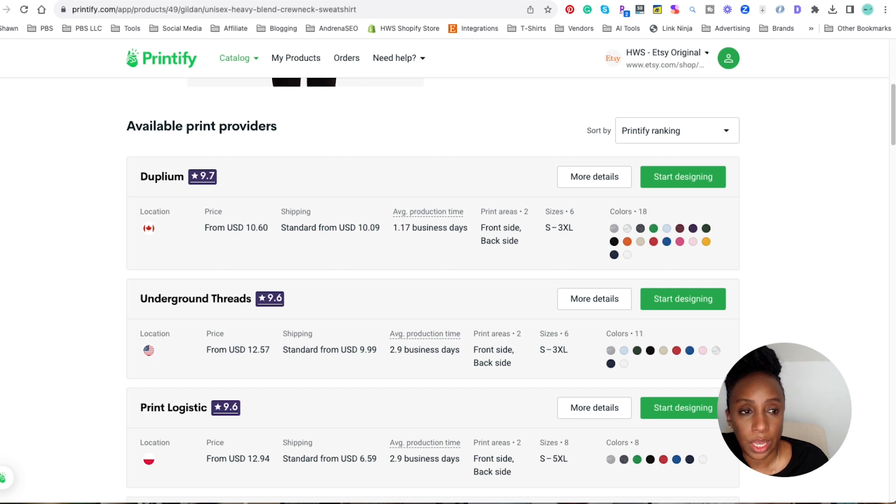
drag(893, 139, 891, 144)
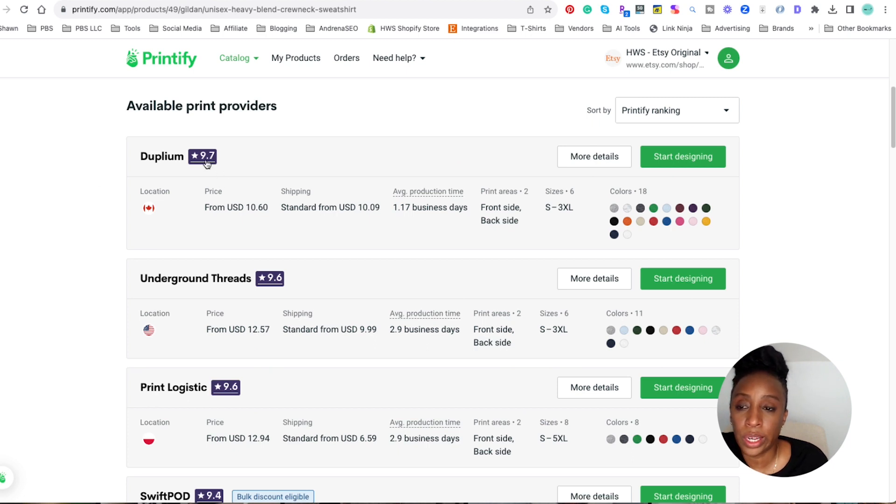
mouse_move(203, 162)
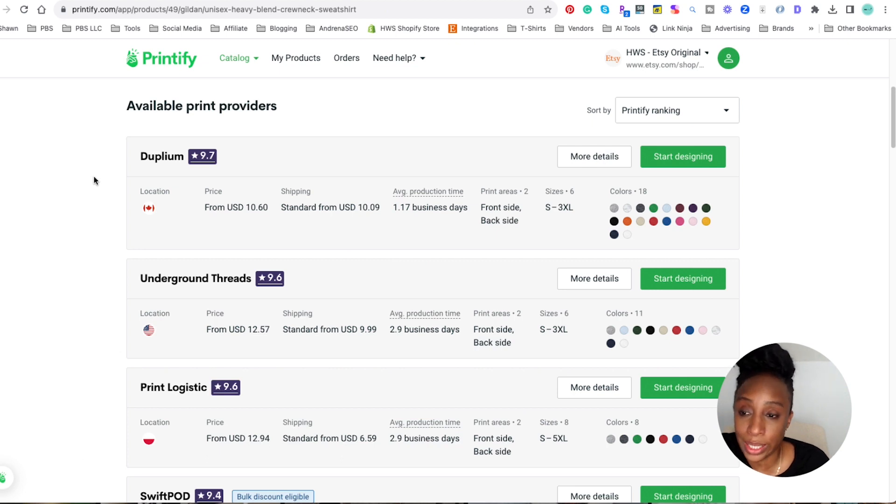
mouse_move(145, 212)
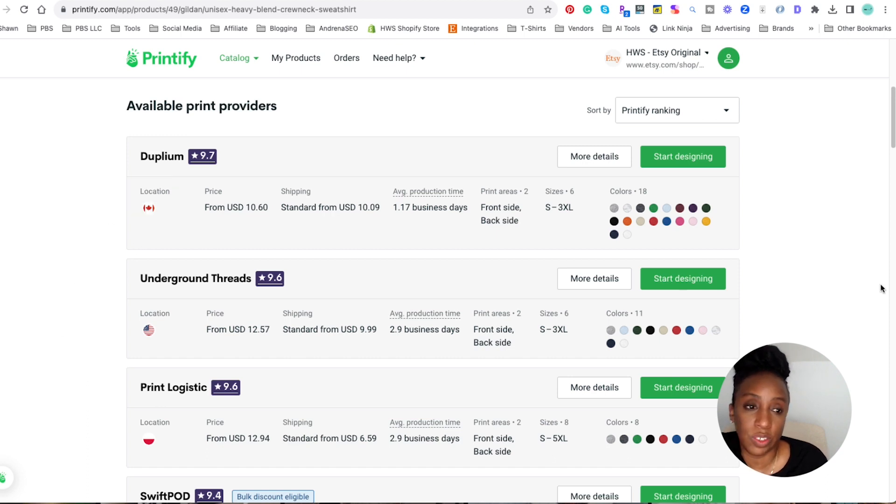
drag(892, 143, 881, 169)
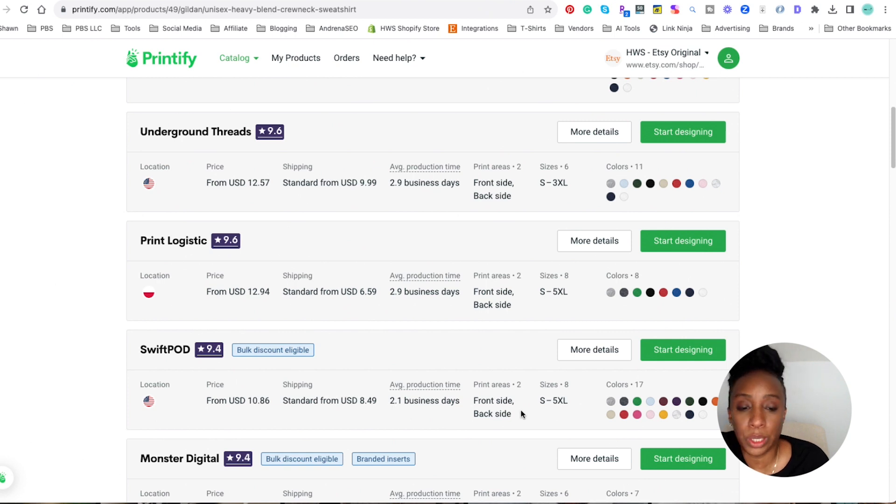
drag(892, 150, 886, 183)
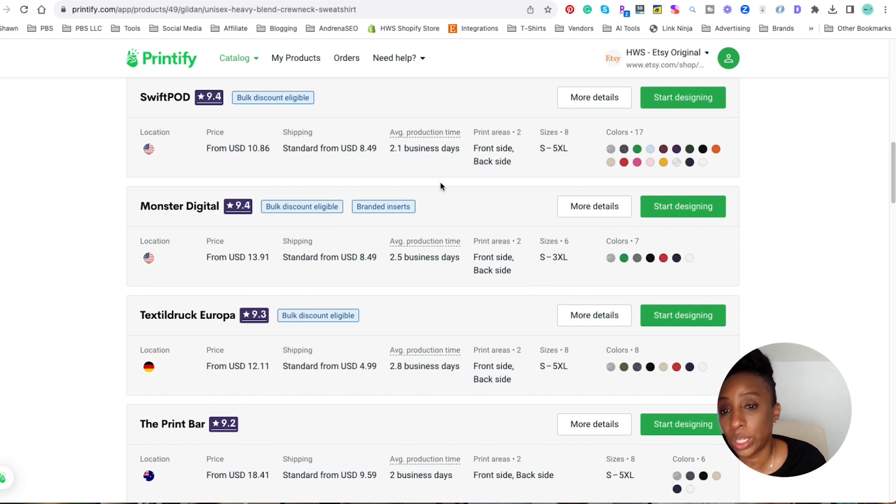
click(671, 104)
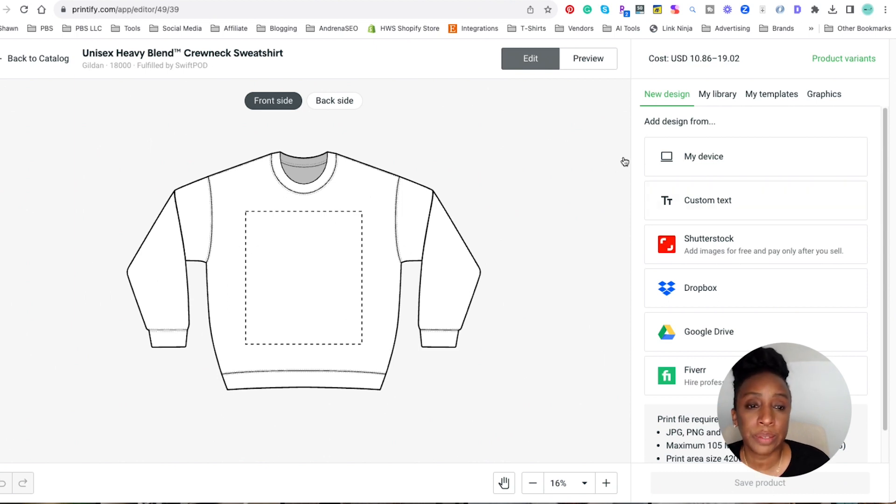
Add the design Retro football era.png to the sweatshirt's front from the In My Football Era folder in Downloads.
click(695, 162)
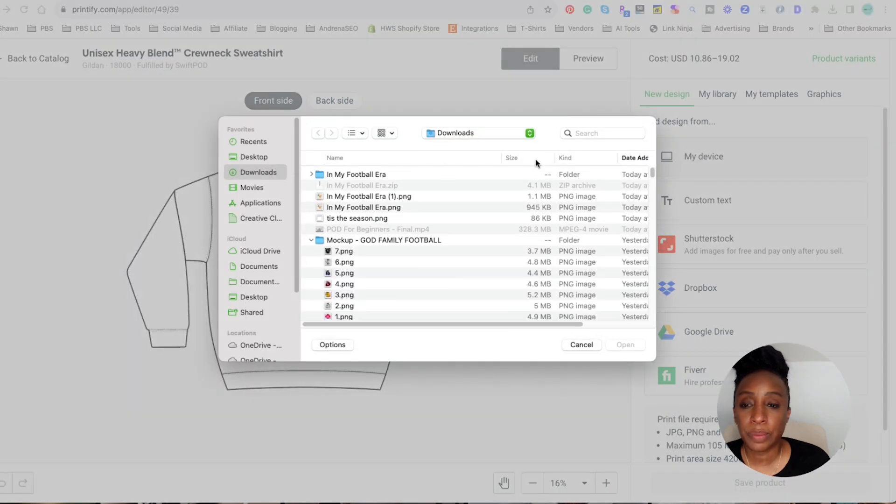
click(311, 175)
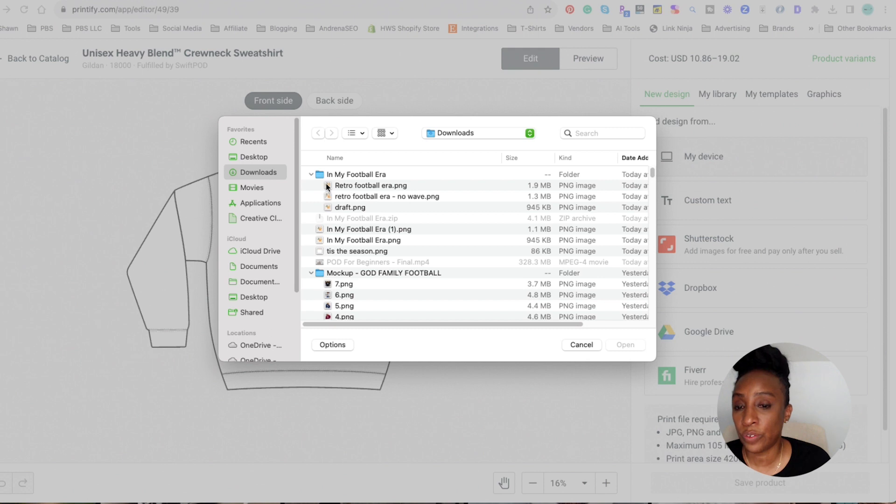
click(352, 185)
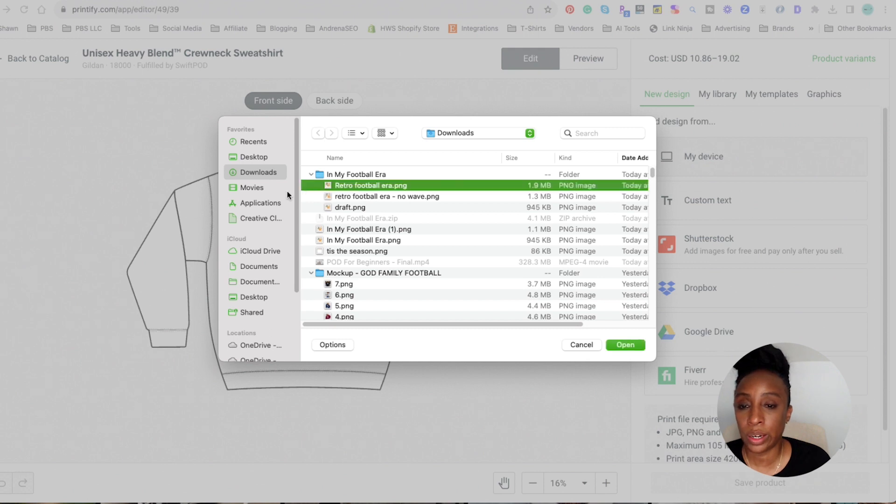
click(625, 345)
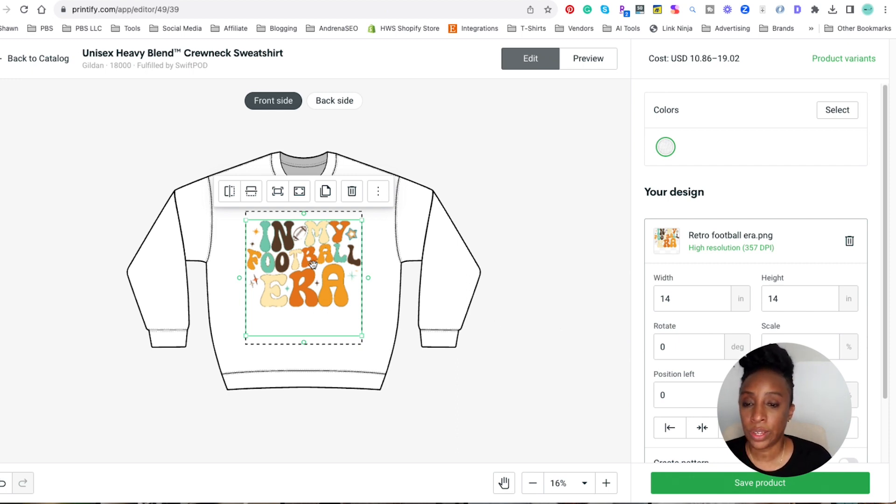
Move the football design freehand up to the upper edge of the front print area.
click(505, 337)
mouse_move(312, 294)
mouse_down()
mouse_move(244, 287)
mouse_move(325, 290)
mouse_move(310, 289)
mouse_up()
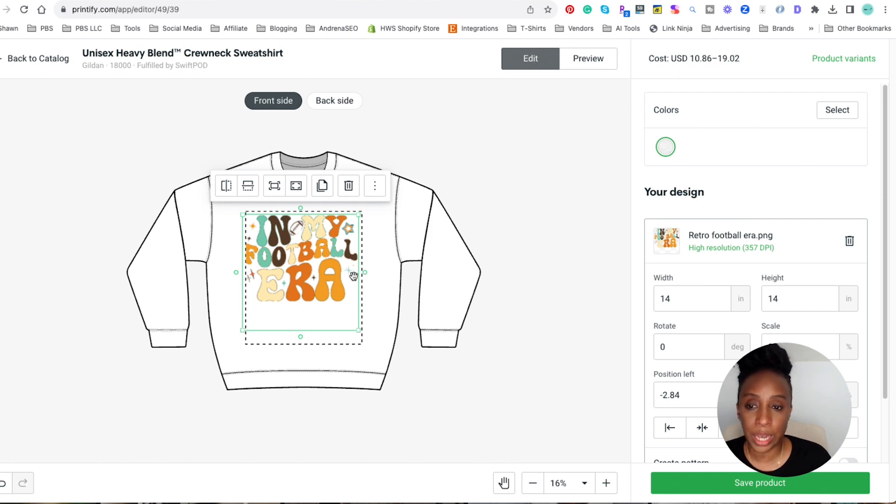
click(505, 339)
drag(297, 264, 296, 262)
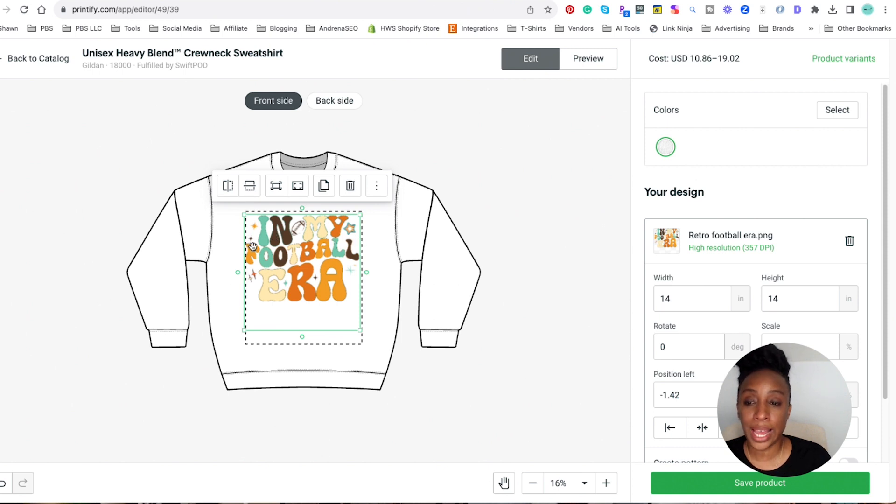
drag(317, 253, 316, 253)
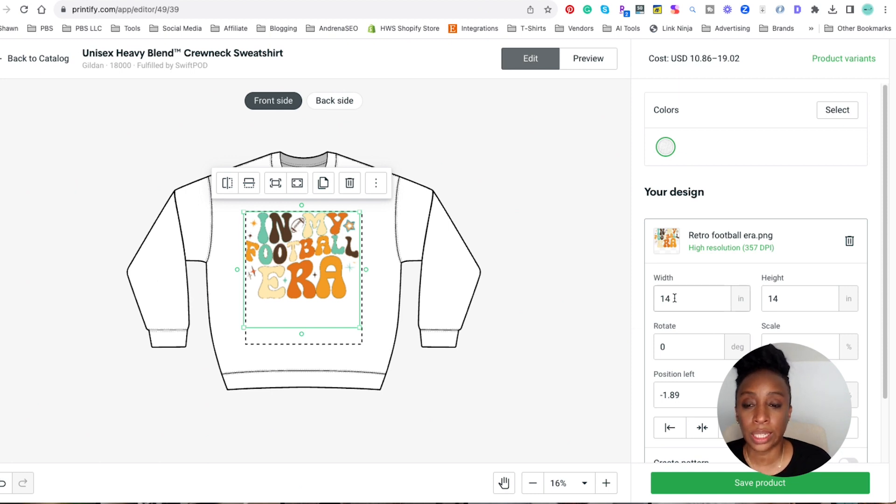
Set the football design's width to 11 in and deselect it.
double_click(659, 298)
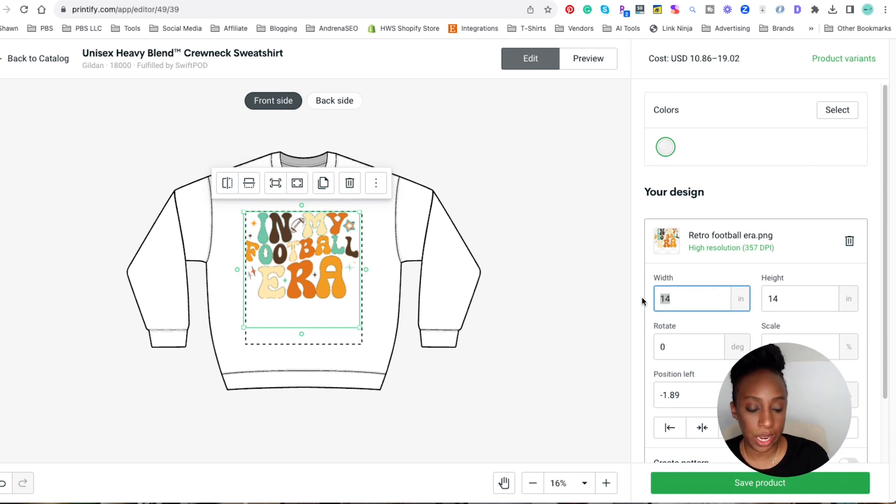
text(11)
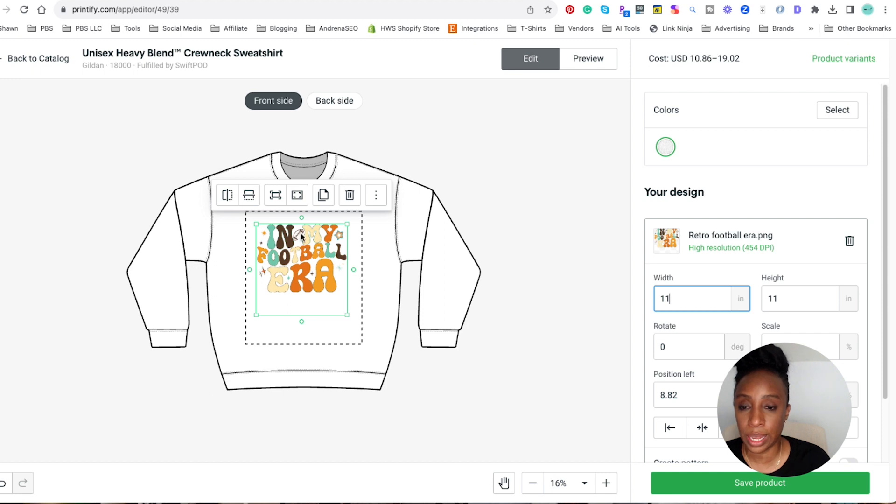
click(504, 222)
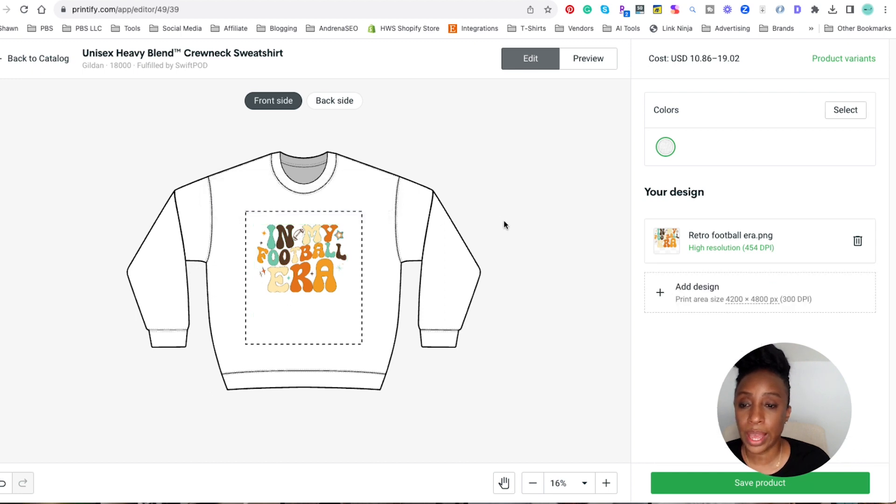
Center the football design horizontally and align it to the top of the print area.
click(332, 268)
scroll(882, 294, down, 1)
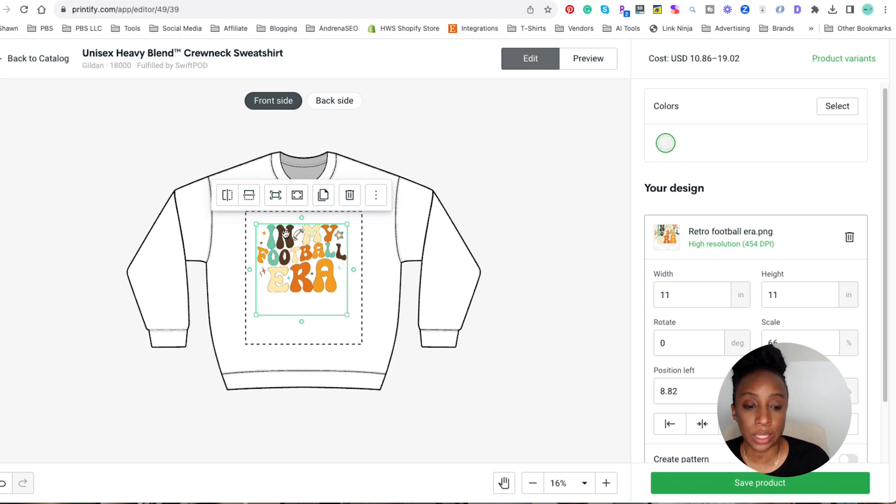
click(703, 426)
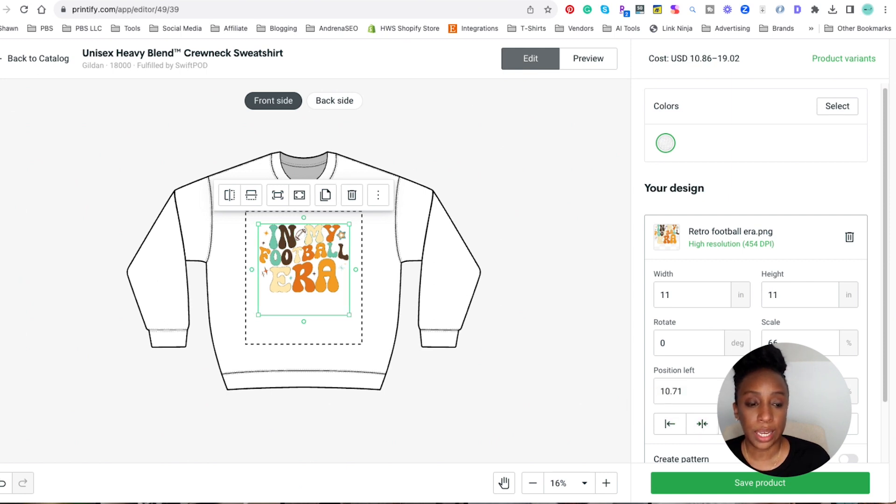
click(777, 424)
click(536, 313)
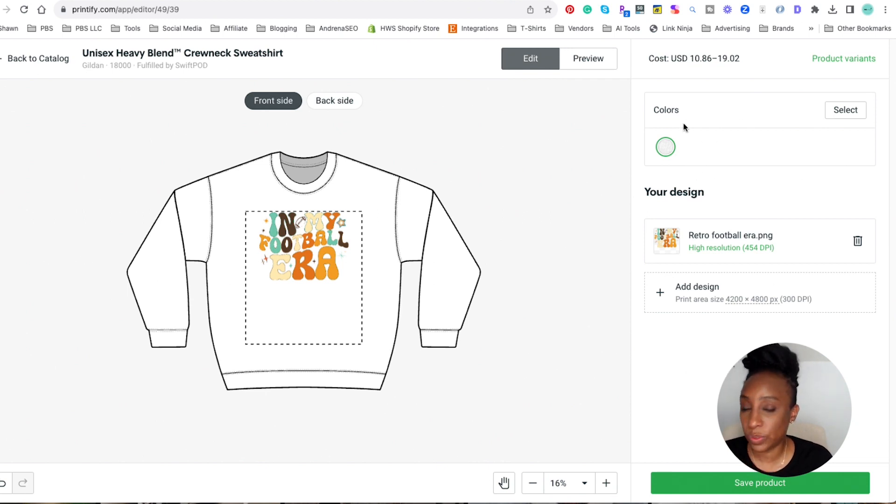
Add Sand, Sport Grey, Black, Dark Heather and Navy to the sweatshirt's colors, trying Light Pink and removing it again.
click(838, 116)
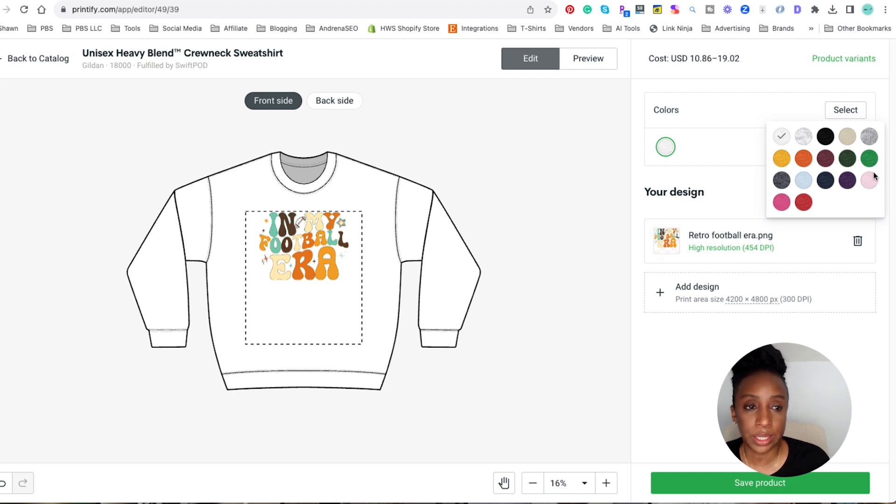
click(845, 137)
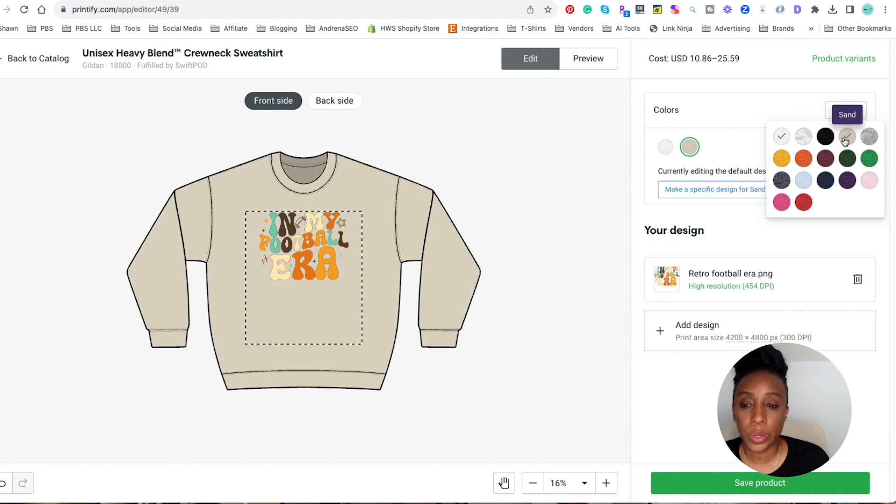
click(869, 137)
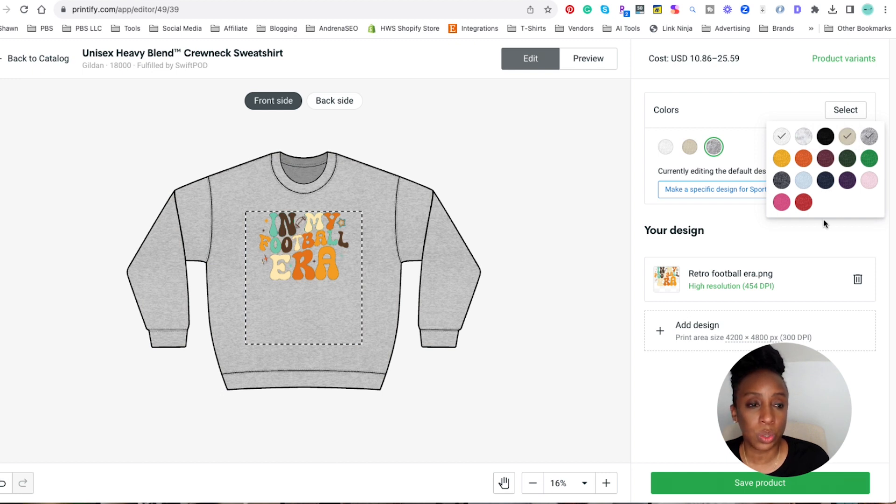
click(871, 183)
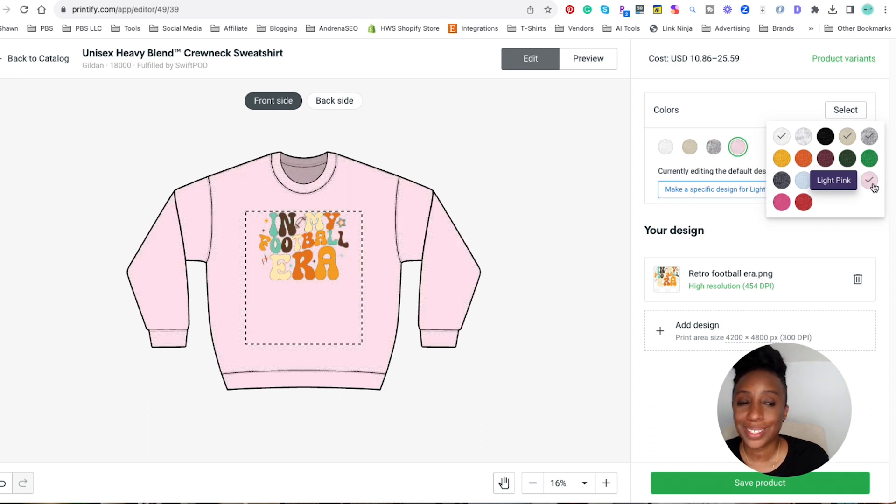
click(870, 182)
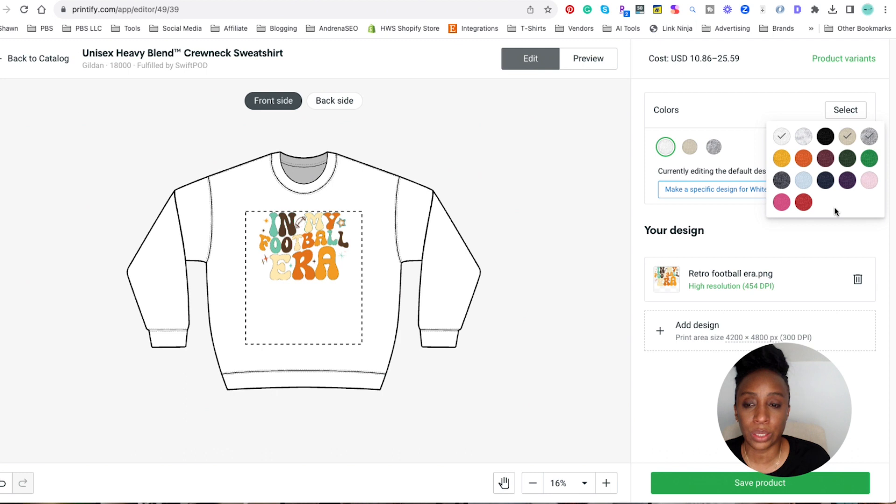
click(829, 144)
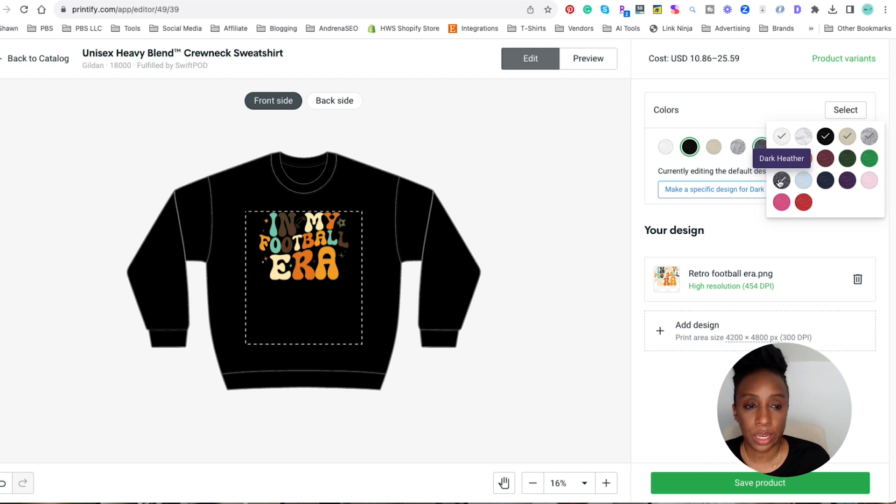
click(780, 180)
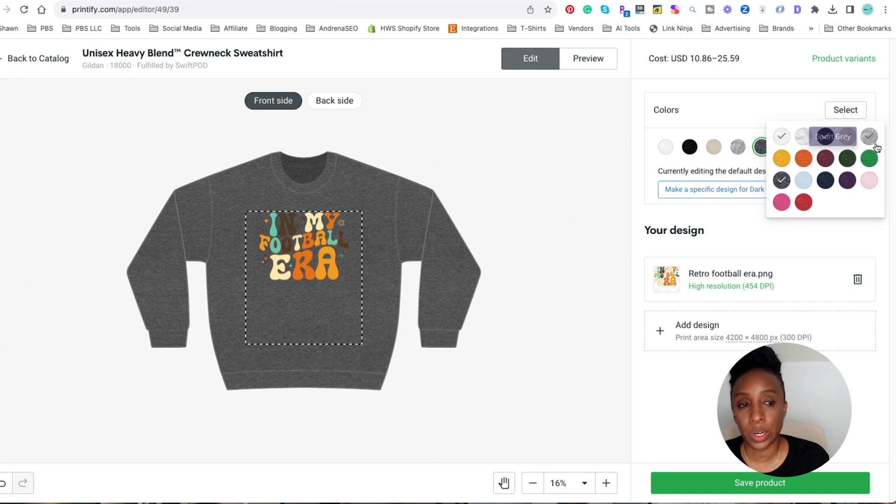
click(829, 187)
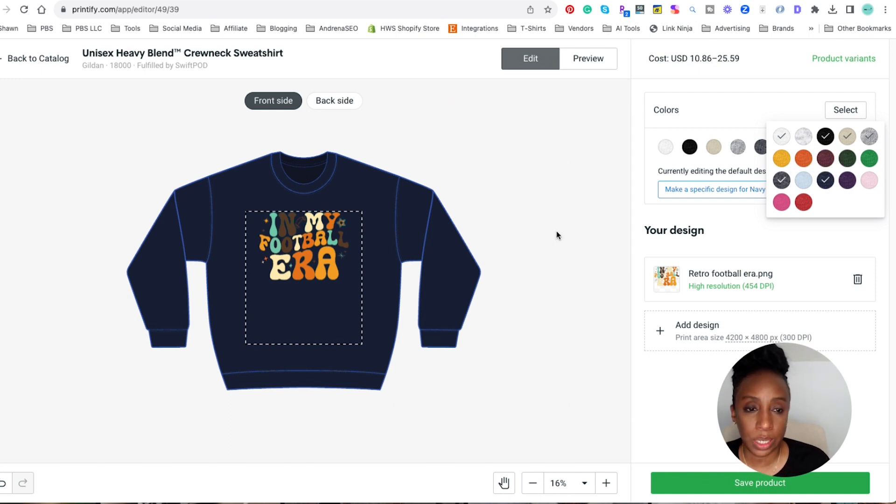
click(577, 228)
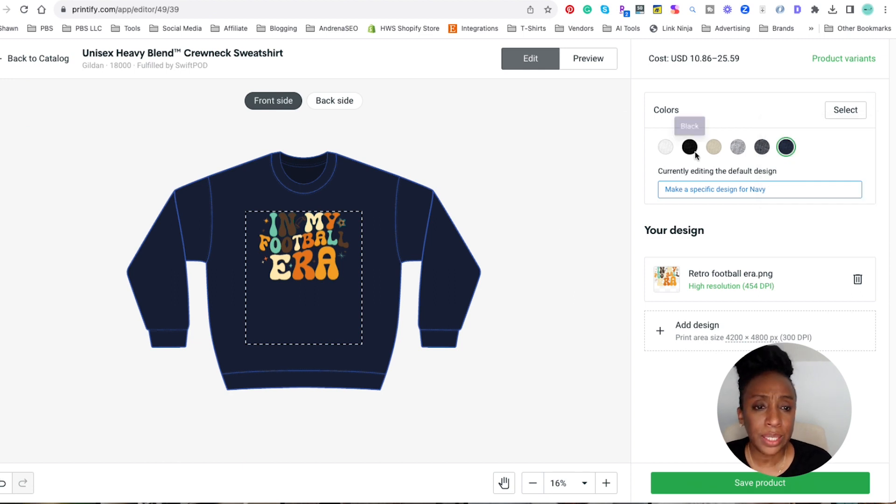
Examine the design's placement on the Sand sweatshirt in the editor and in the Front and Person 4 mockup previews.
click(713, 148)
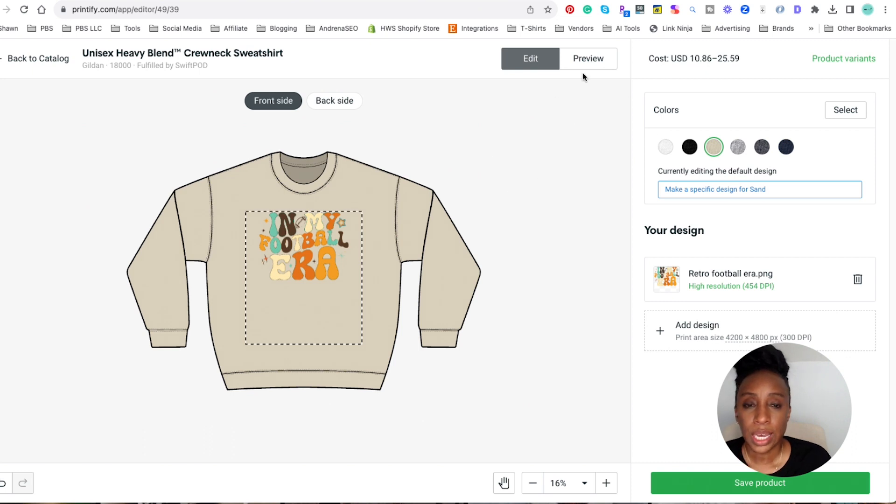
click(589, 62)
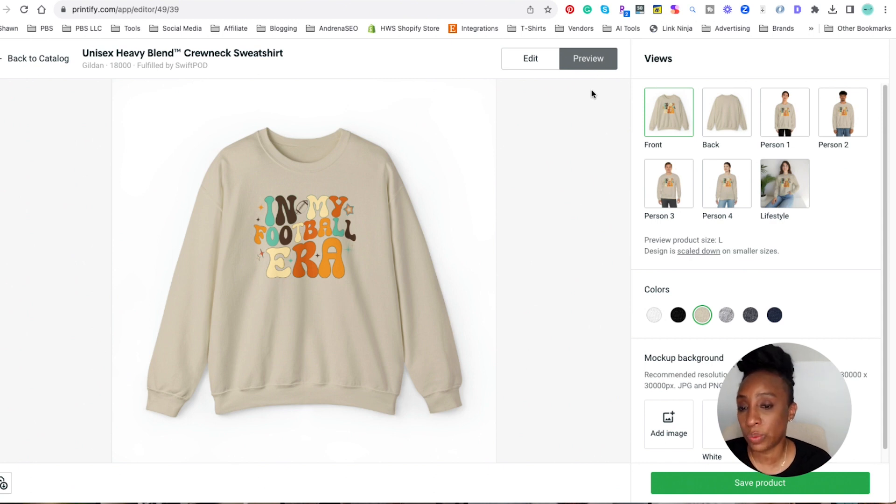
click(540, 63)
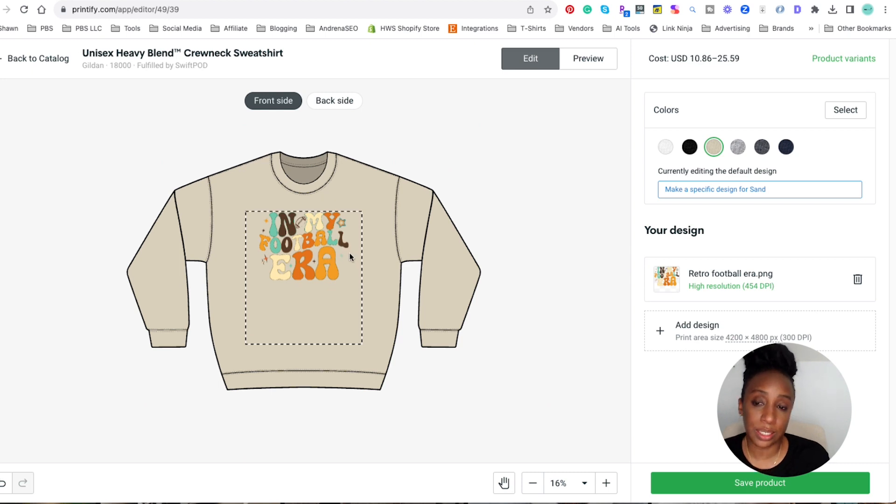
click(596, 59)
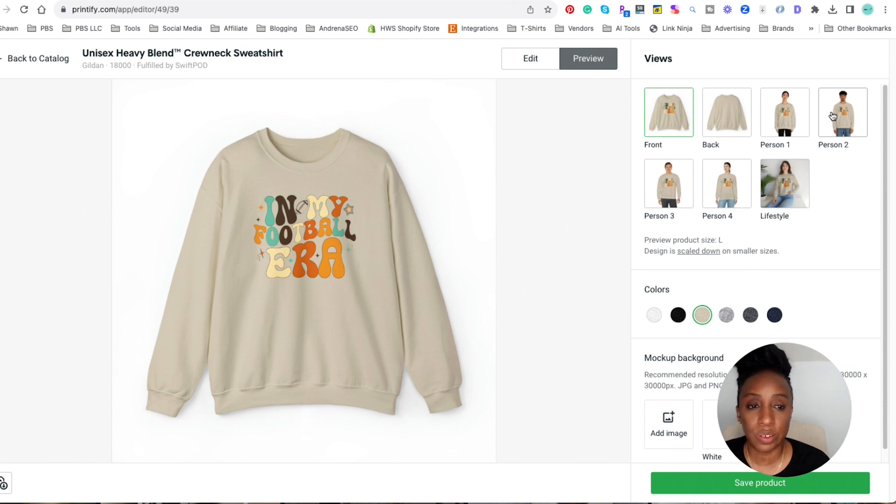
click(739, 189)
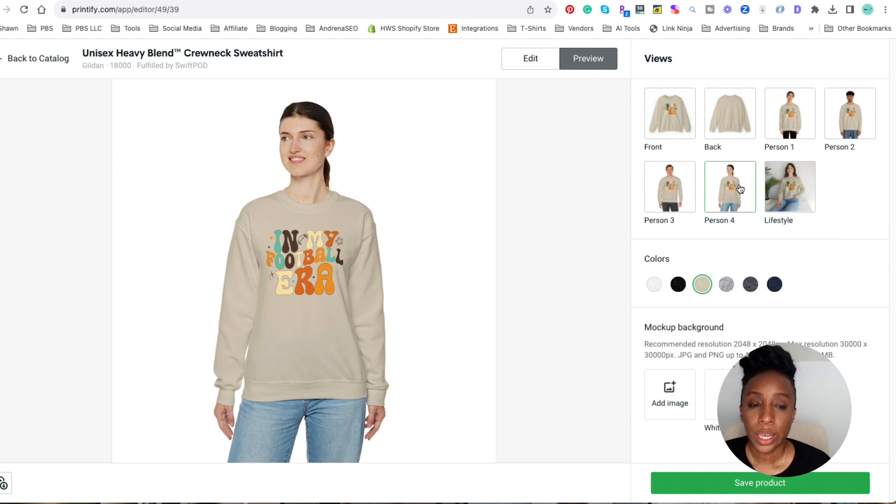
click(536, 66)
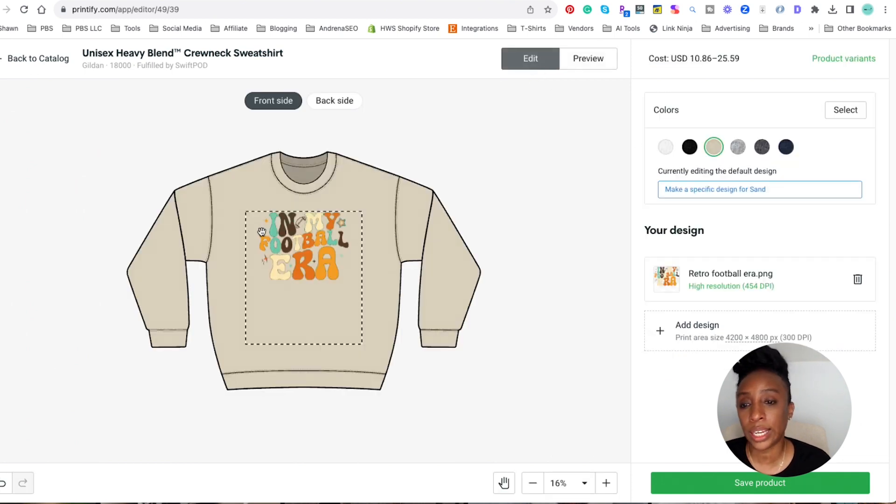
click(586, 58)
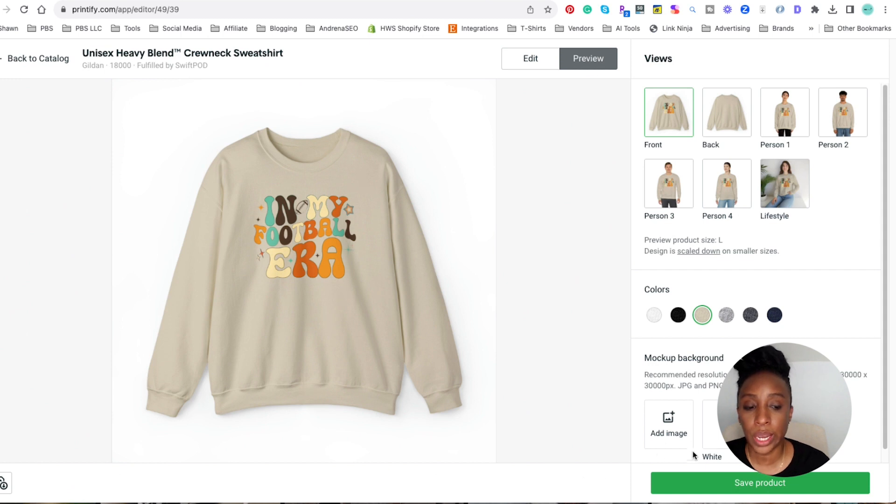
Save the product and set the title image color to White in its mockup settings.
click(740, 490)
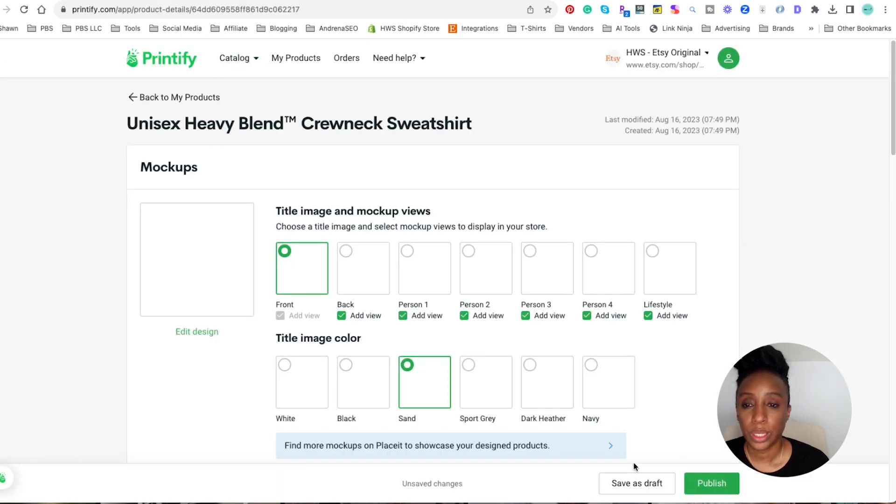
scroll(755, 203, down, 2)
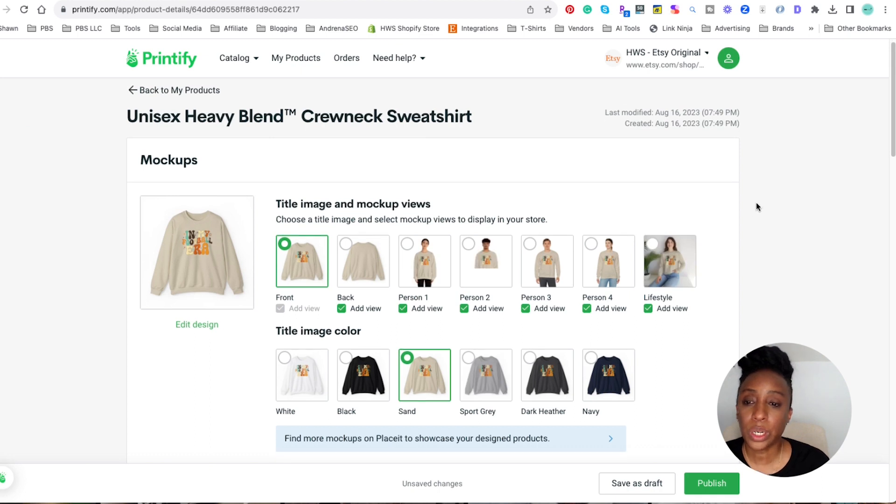
scroll(756, 206, down, 2)
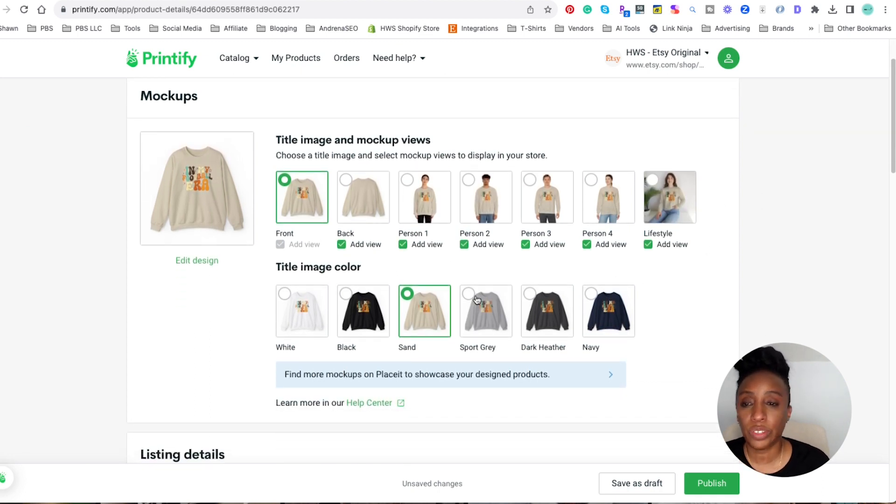
scroll(713, 299, down, 2)
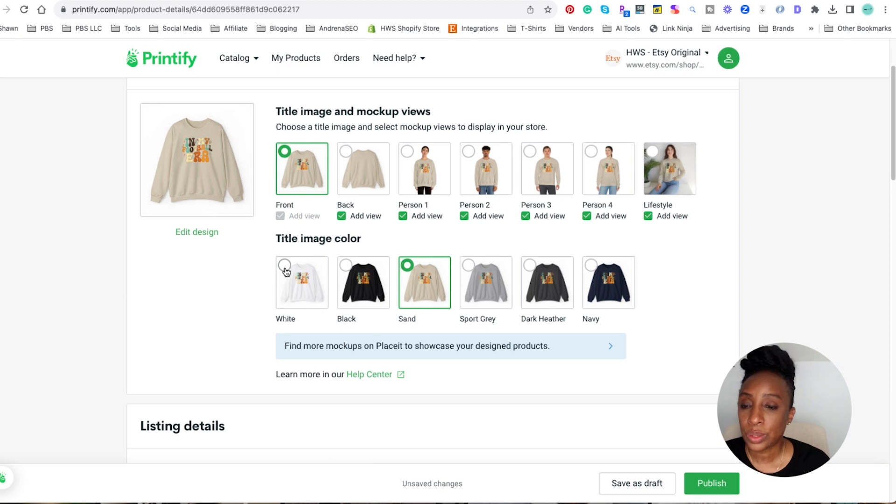
click(285, 267)
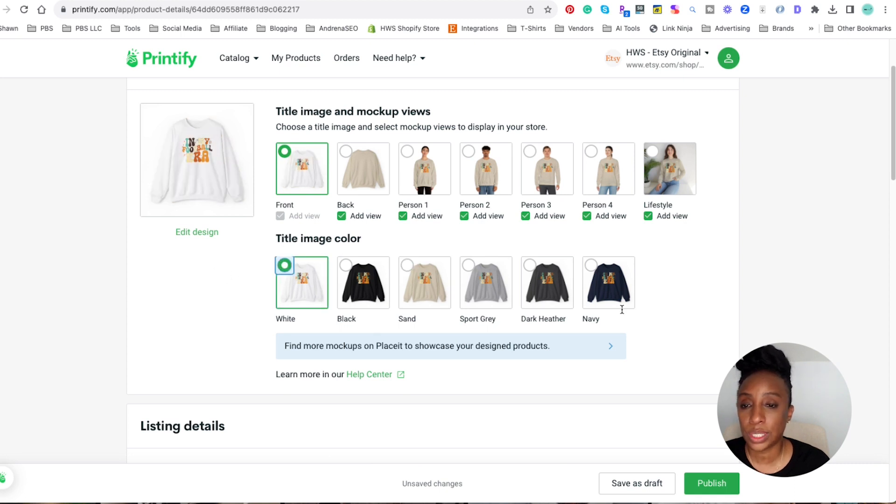
Replace the listing title with "Football Sweatshirt for Women, In My Football Era, Fun Football Shirt".
scroll(738, 264, down, 3)
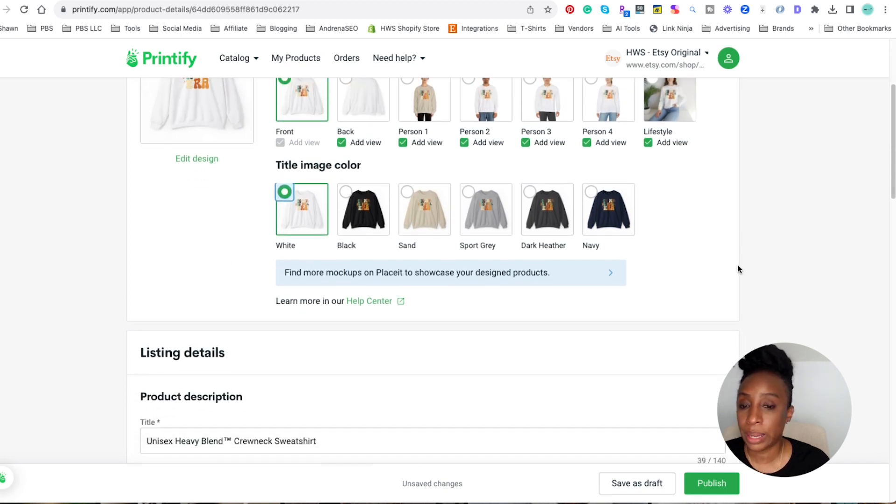
scroll(737, 266, down, 3)
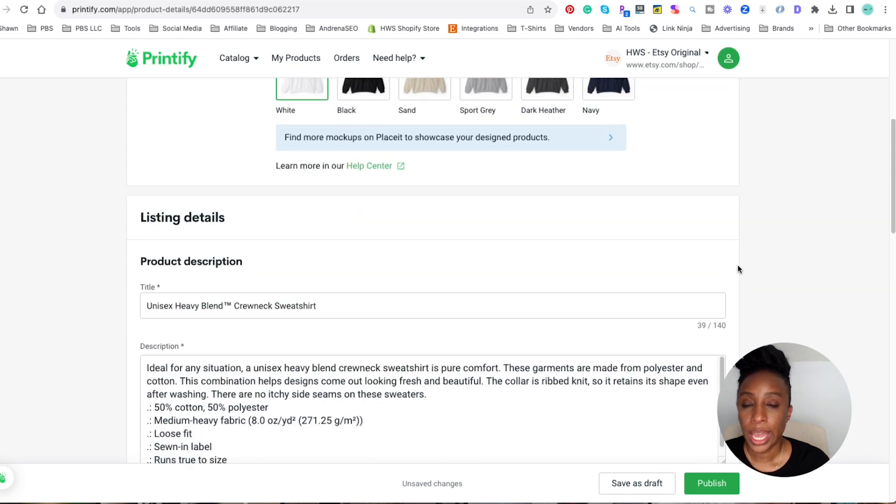
scroll(737, 265, down, 2)
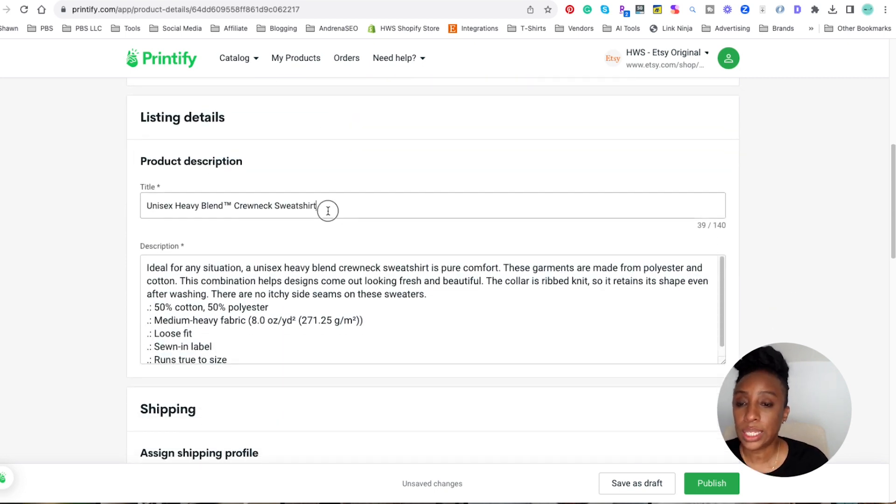
drag(373, 207, 153, 200)
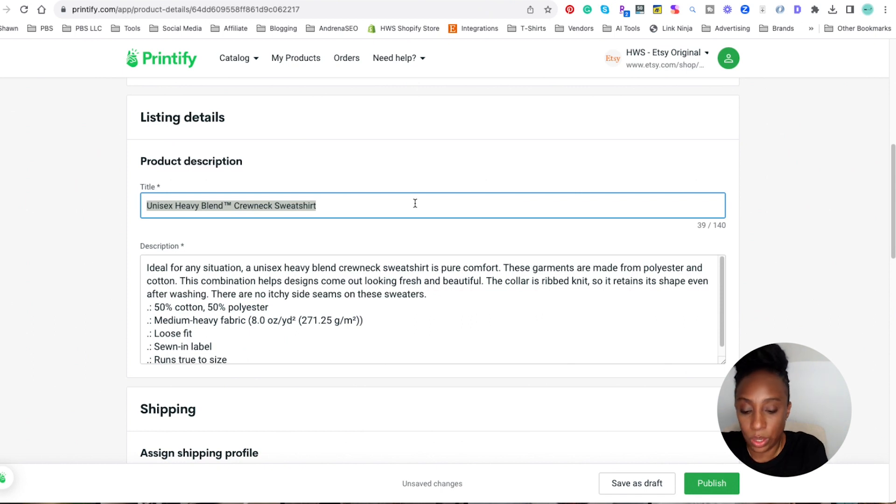
text(Foo)
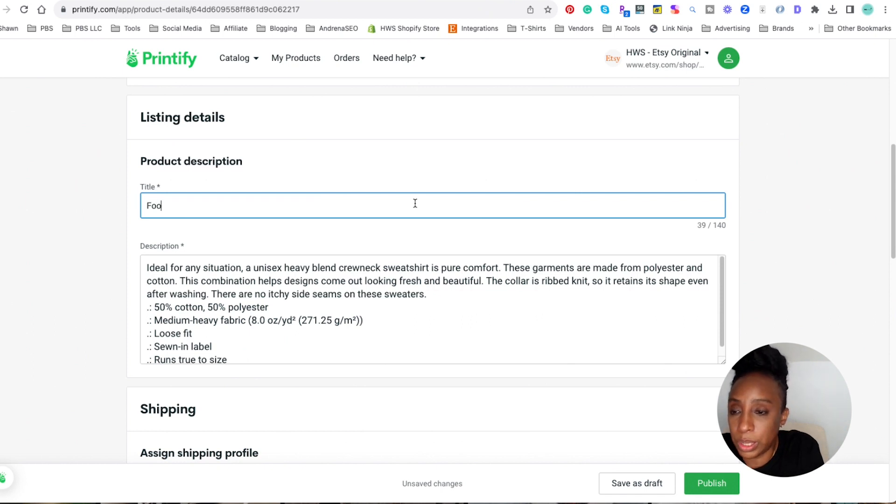
text(tball q)
key(BackSpace)
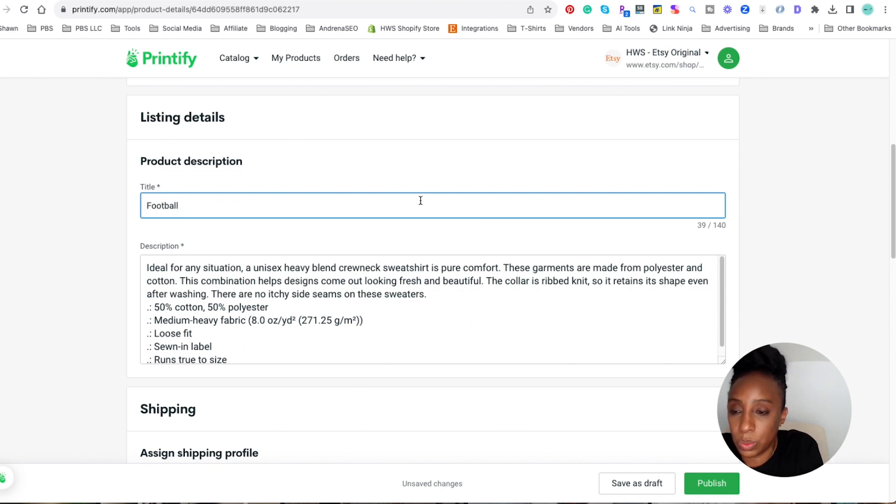
text(Sweatsh)
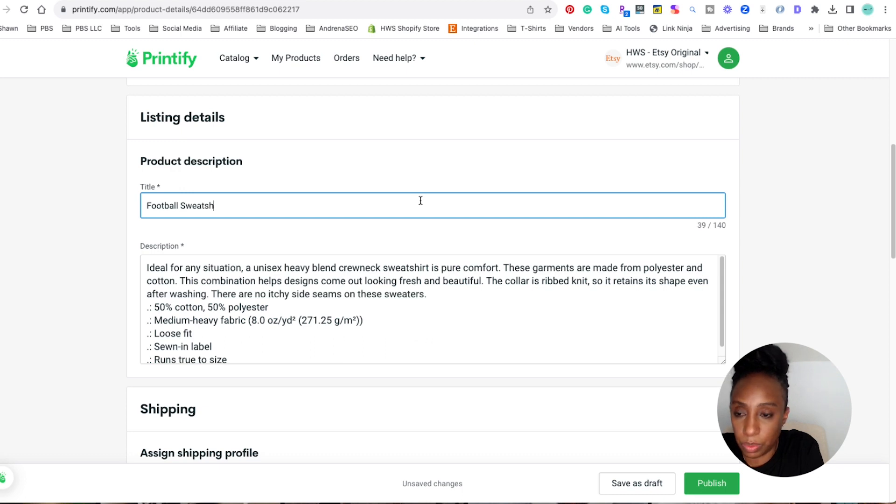
text(irt for Wome)
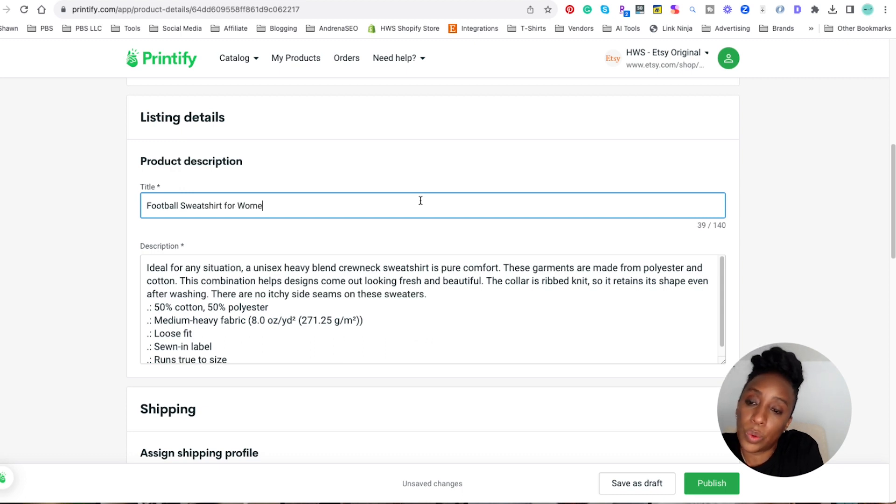
text(n,)
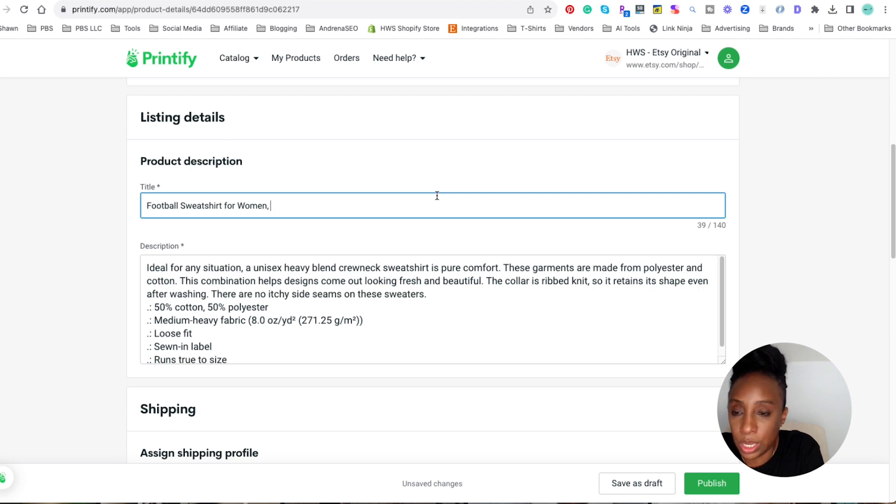
text(In My)
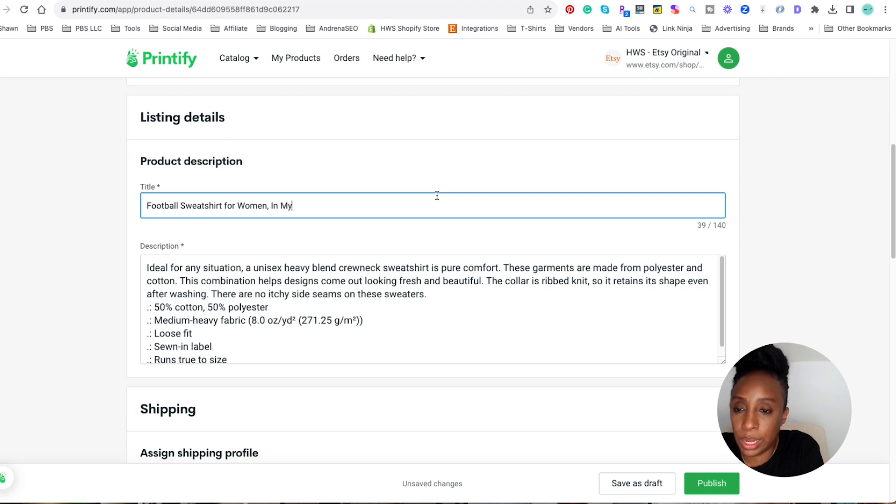
text( Football )
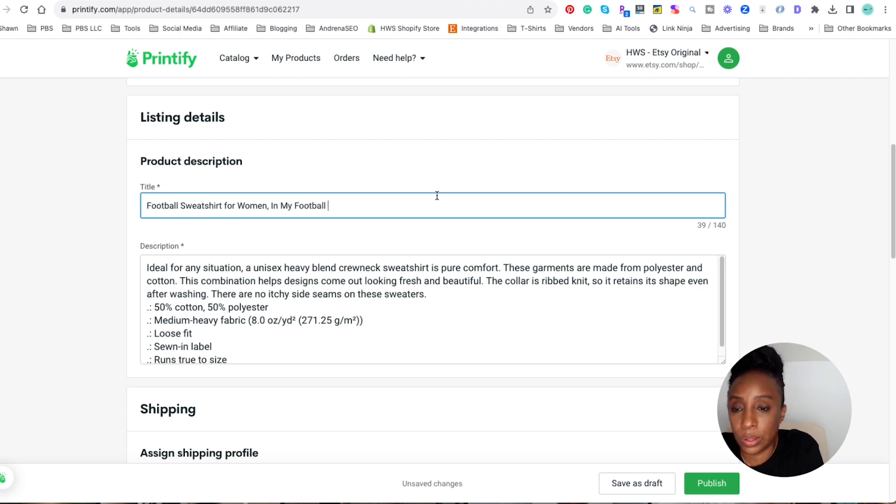
text(Era,)
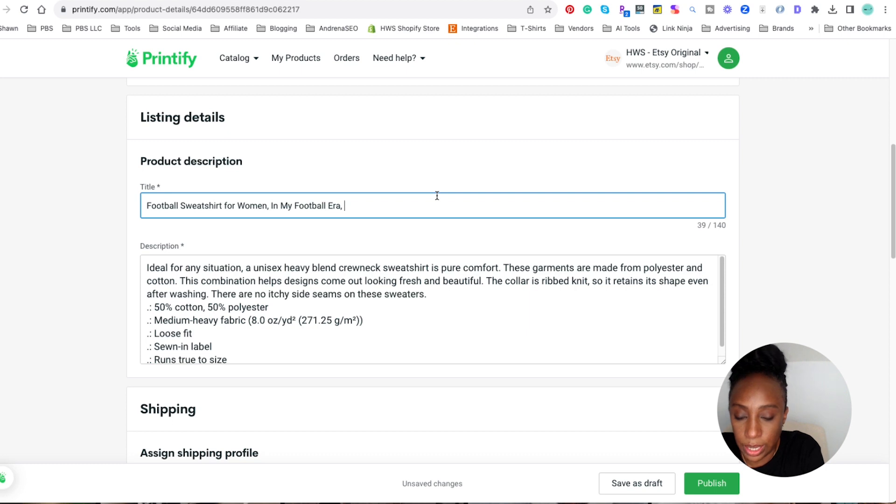
text(Fun )
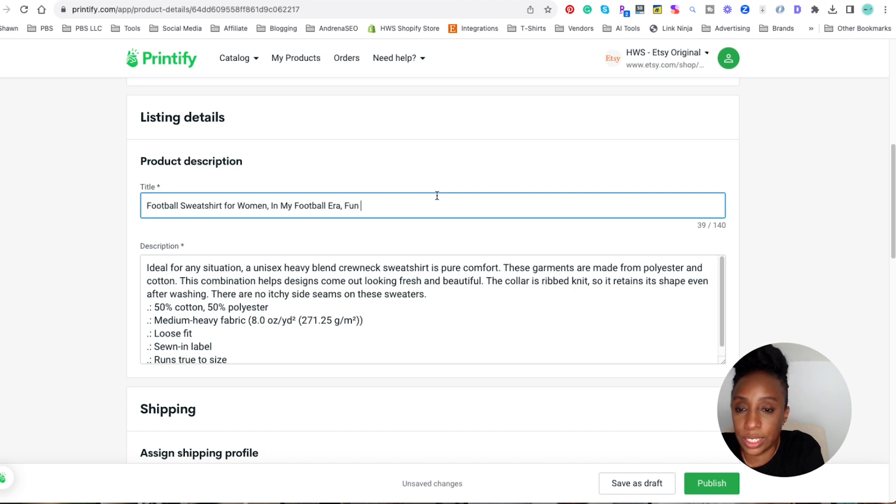
text(Footbal)
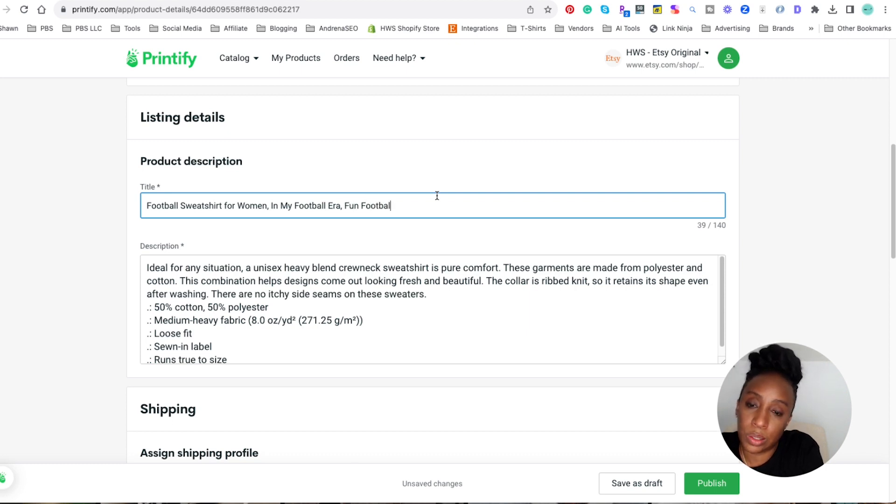
text(l Shirt,)
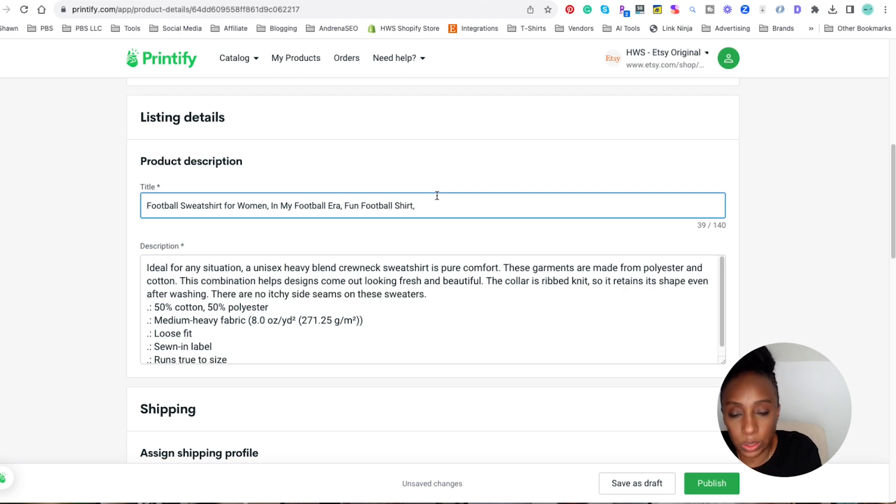
key(BackSpace)
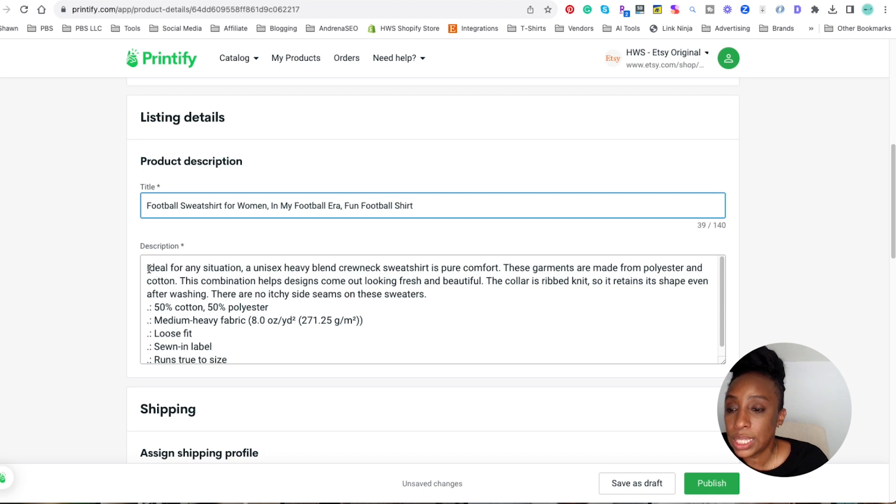
Clear the default product description and replace it with a copy of the listing title.
drag(148, 269, 271, 355)
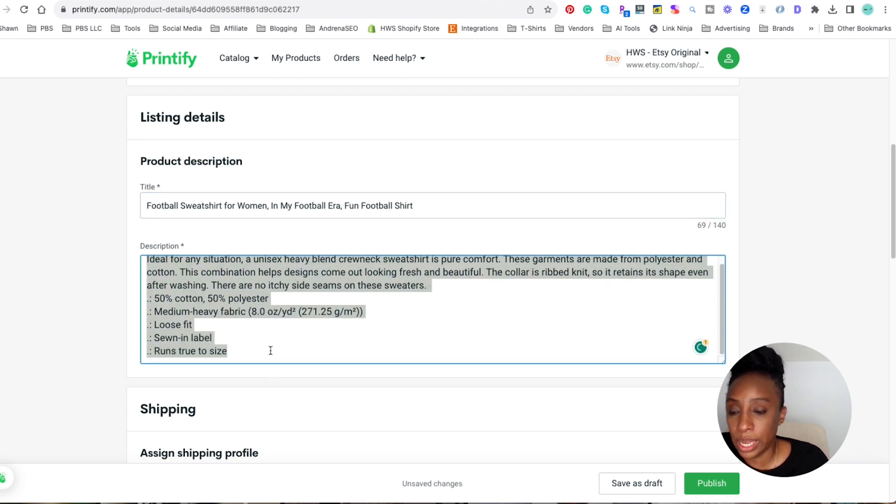
key(BackSpace)
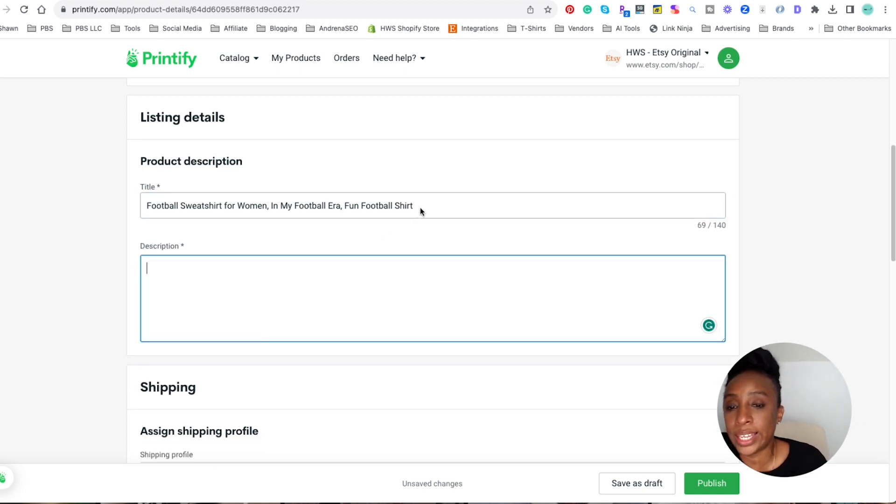
click(336, 208)
triple_click(140, 204)
right_click(160, 205)
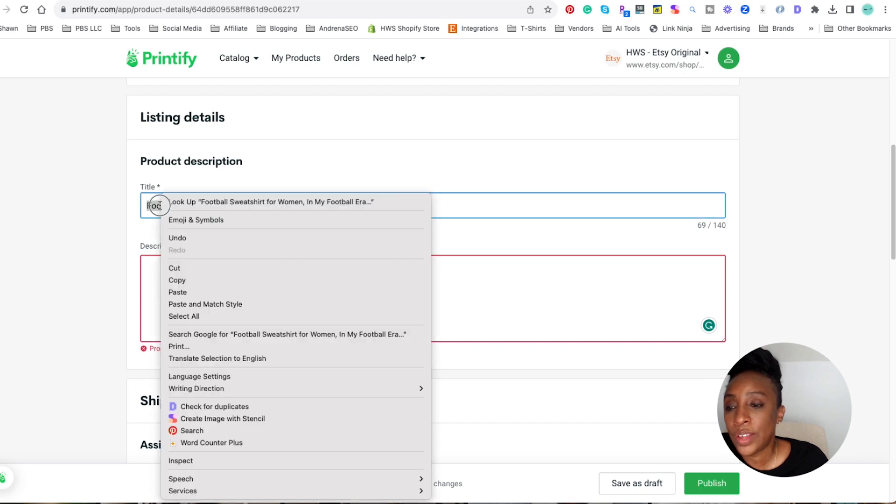
click(178, 279)
click(149, 273)
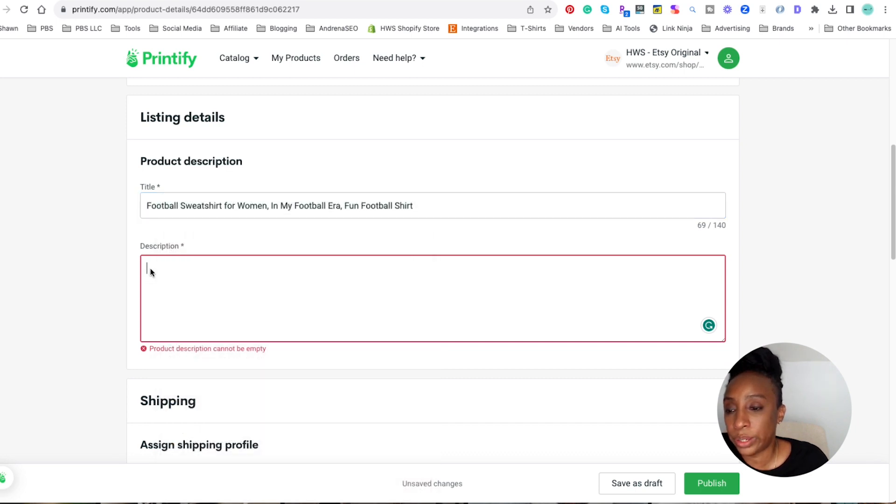
right_click(149, 273)
click(180, 348)
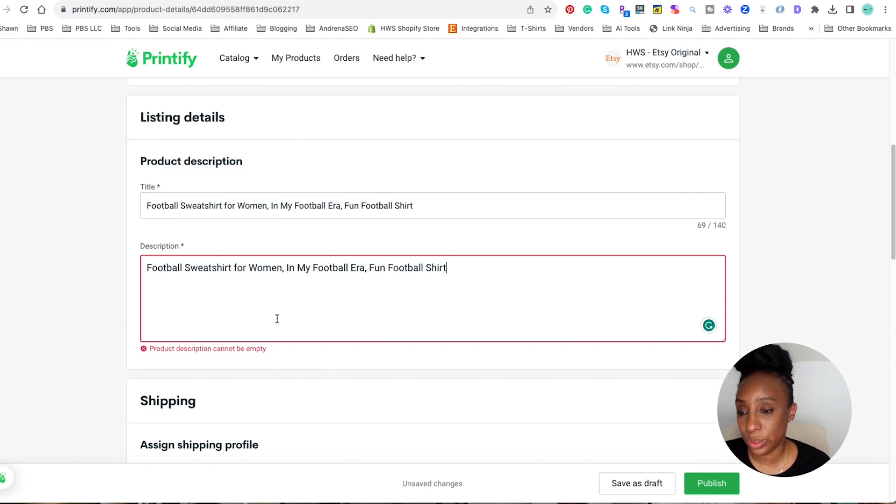
click(295, 352)
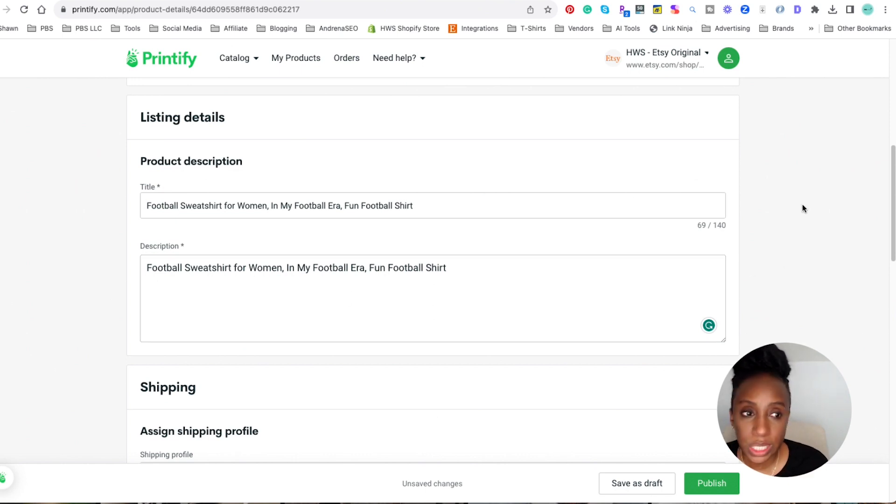
Set the retail price of all S, M, L and XL variants to USD 40.
drag(892, 160, 881, 226)
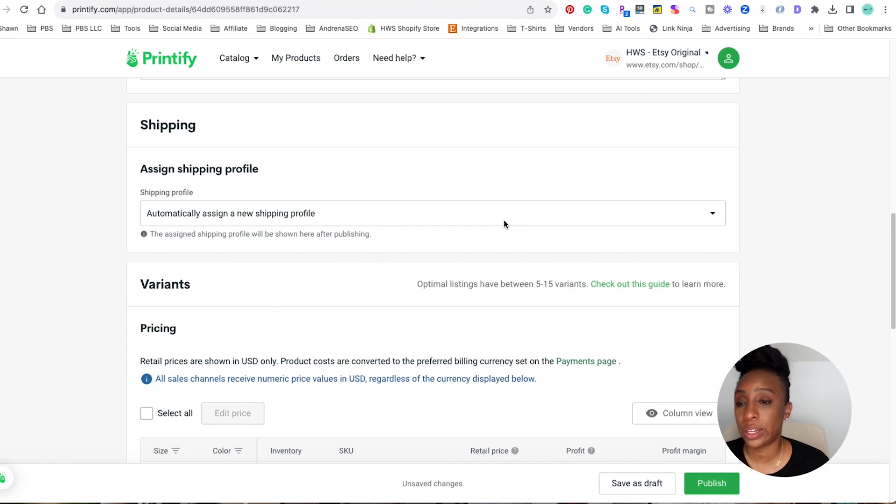
scroll(808, 242, down, 2)
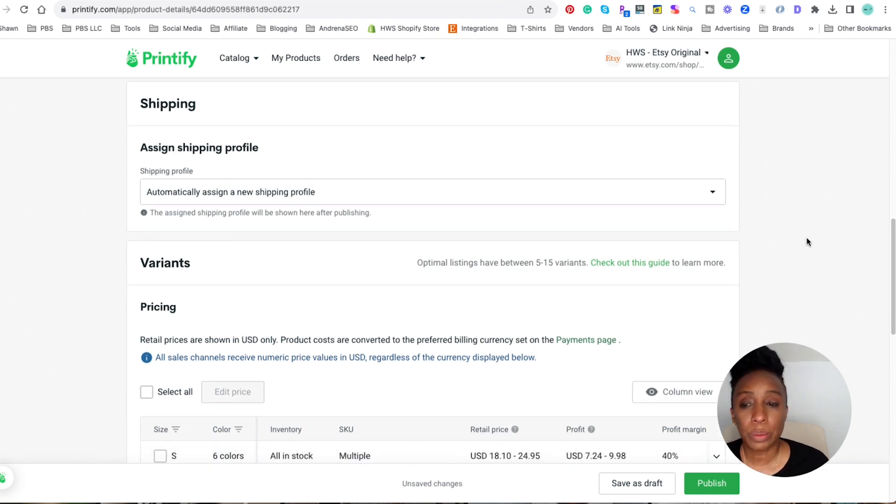
scroll(808, 241, down, 5)
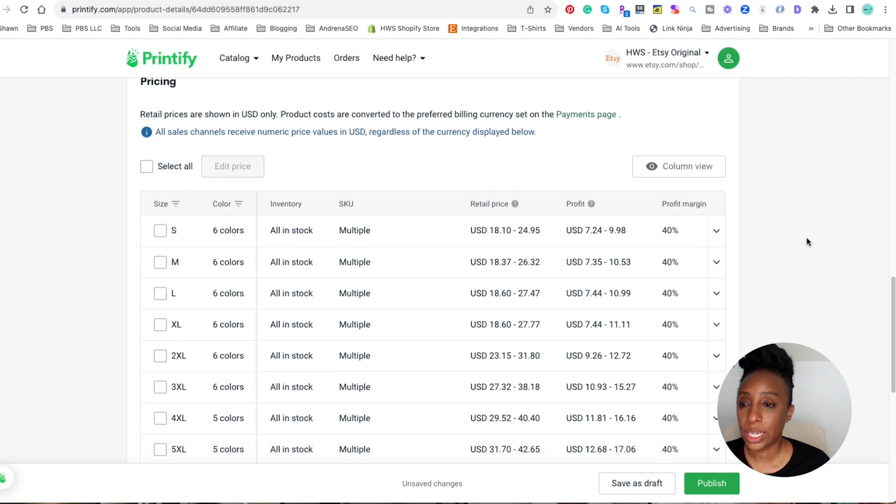
scroll(807, 241, down, 1)
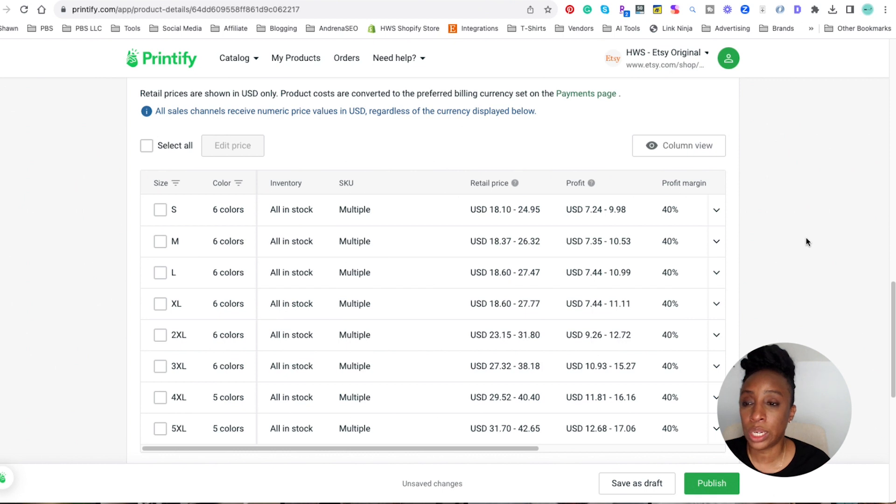
click(160, 210)
click(160, 241)
click(160, 272)
click(160, 304)
click(259, 154)
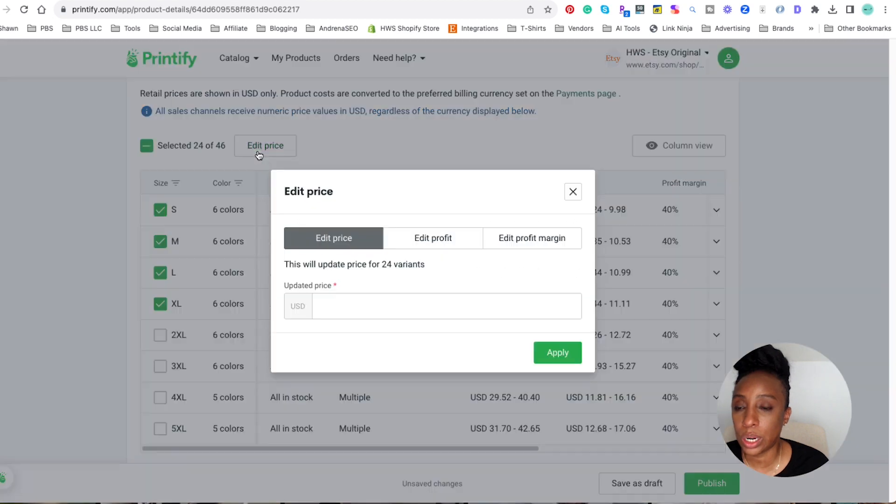
click(345, 304)
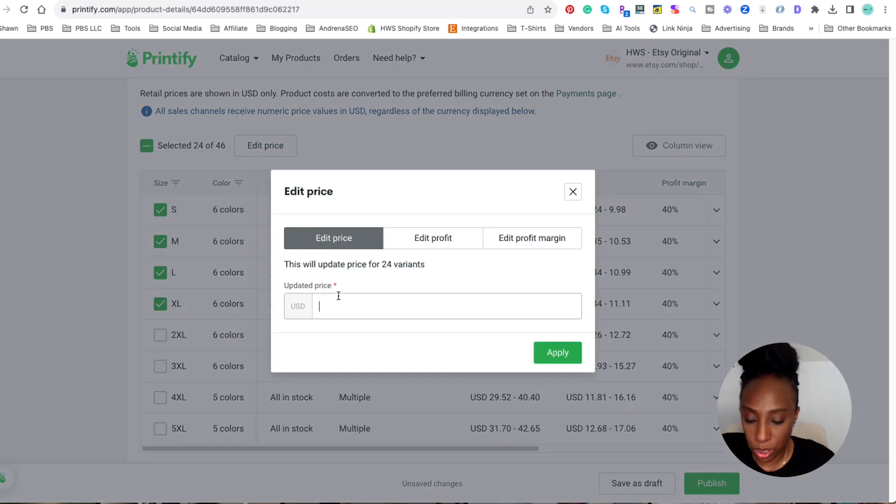
text(40)
click(550, 353)
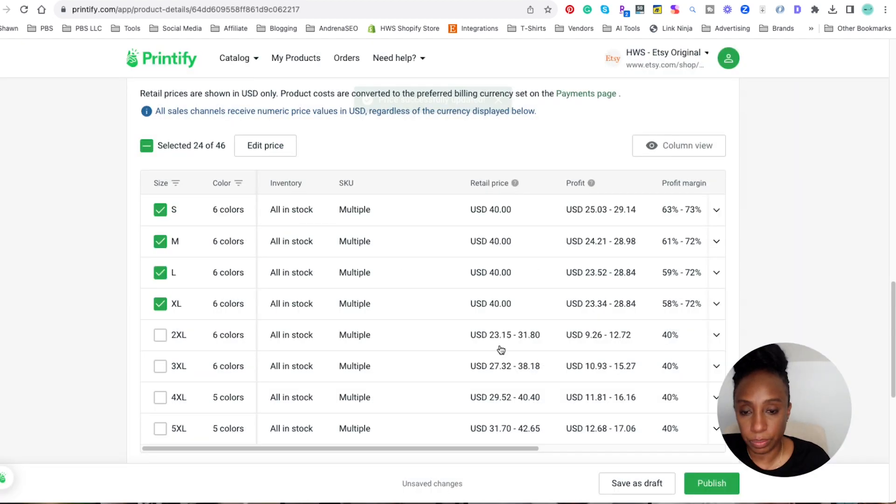
Clear the size selection and set the retail price of the 2XL variants to USD 43.
click(146, 150)
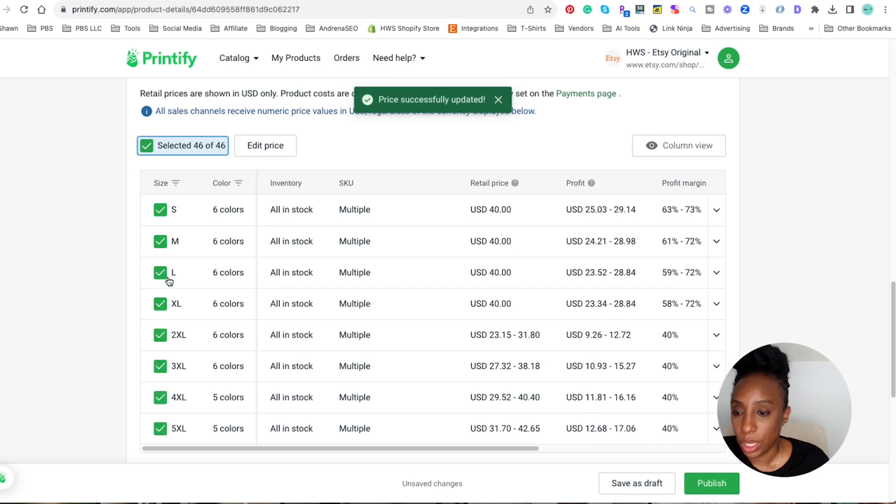
click(146, 149)
click(160, 335)
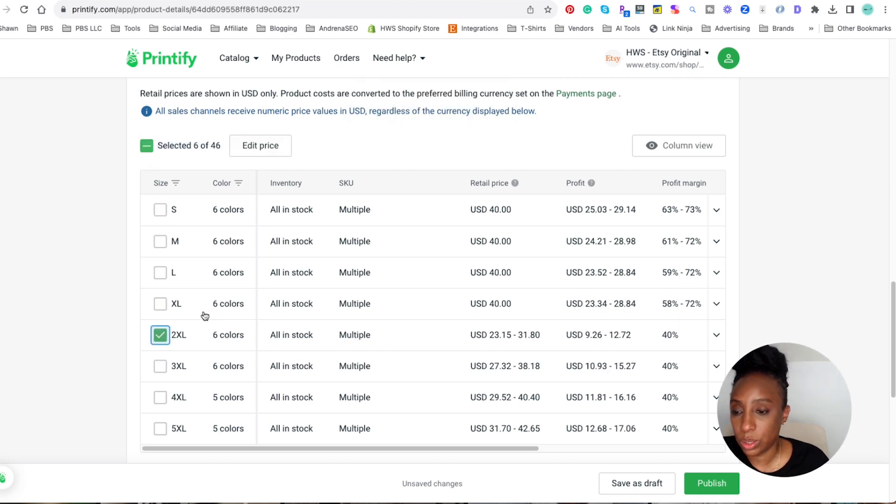
click(256, 146)
click(336, 302)
text(4)
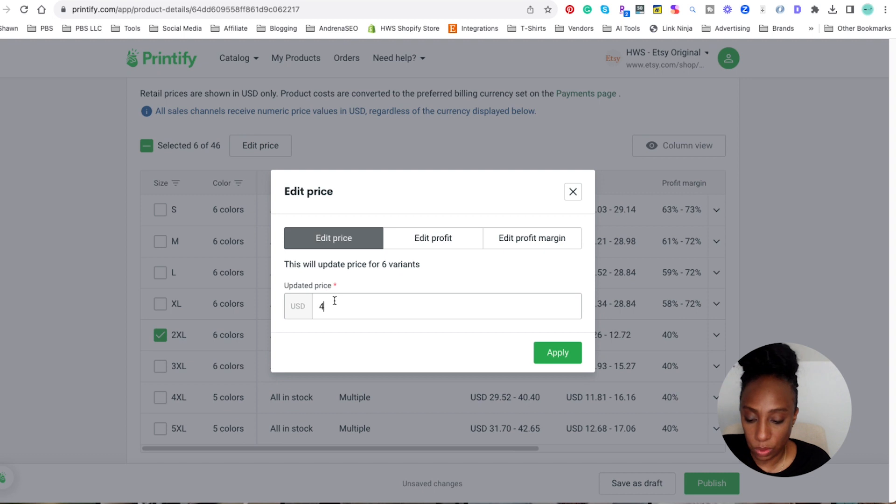
text(3)
key(Return)
Set the retail price of only the 3XL variants to USD 46.
click(160, 365)
click(160, 335)
click(260, 148)
click(330, 310)
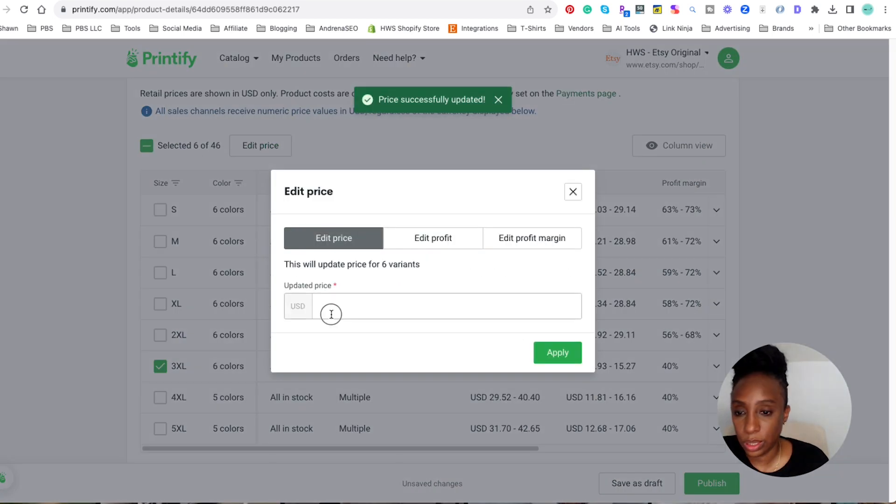
text(46)
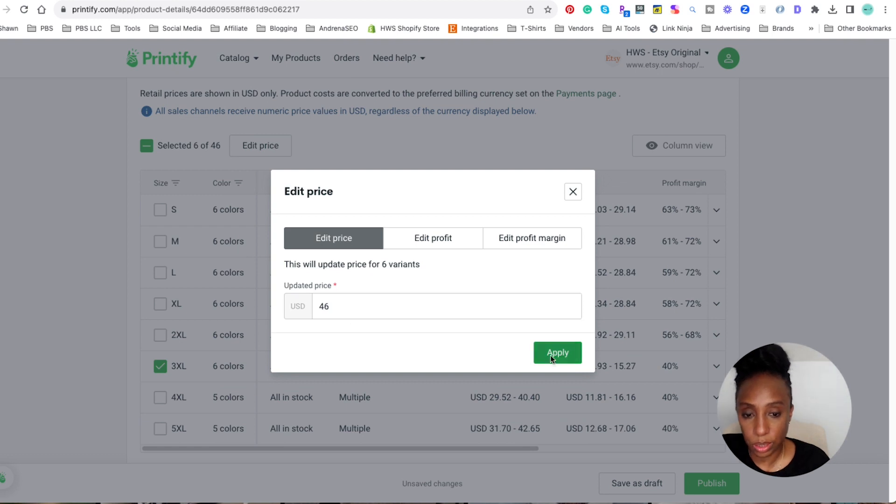
click(550, 355)
Set the retail price of only the 4XL variants to USD 49.
click(160, 397)
click(160, 366)
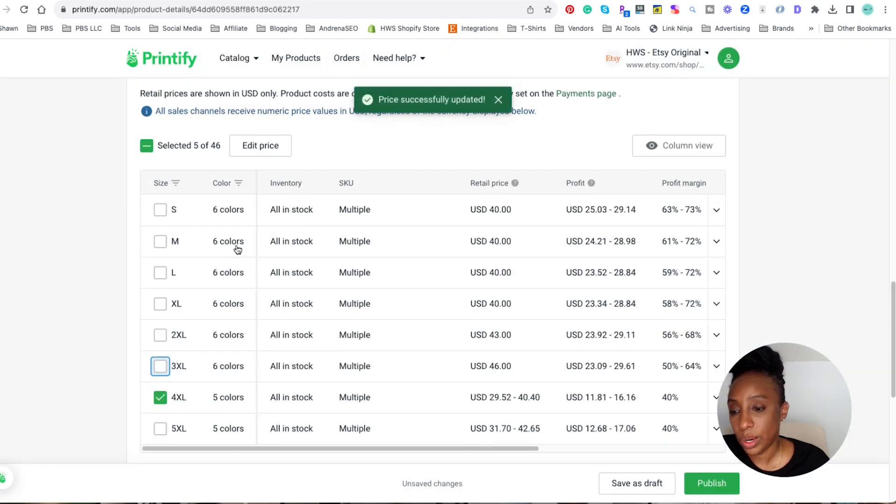
click(248, 145)
click(328, 305)
text(49)
click(556, 353)
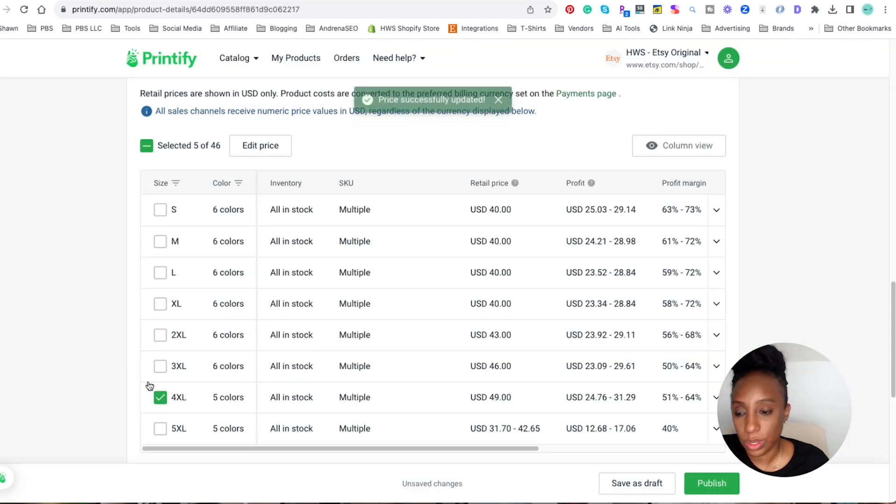
Set the retail price of only the 5XL variants to USD 52 and clear the size selection.
click(161, 428)
click(160, 397)
click(256, 154)
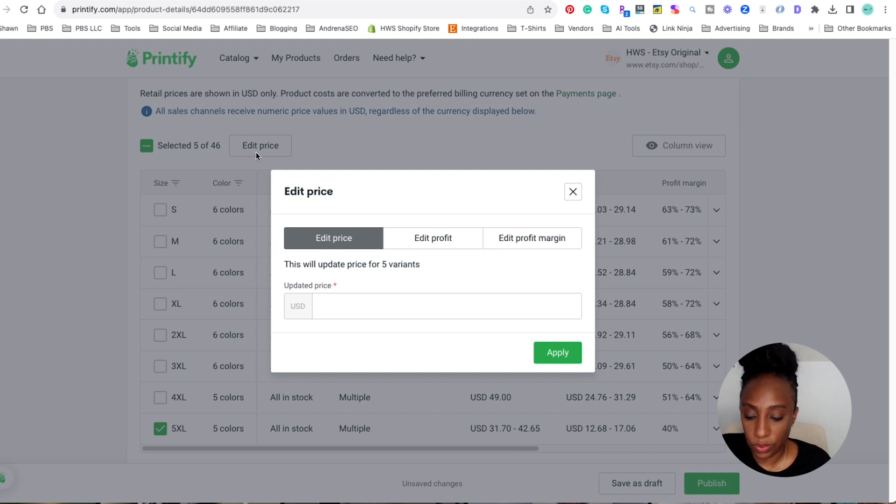
click(330, 308)
text(52)
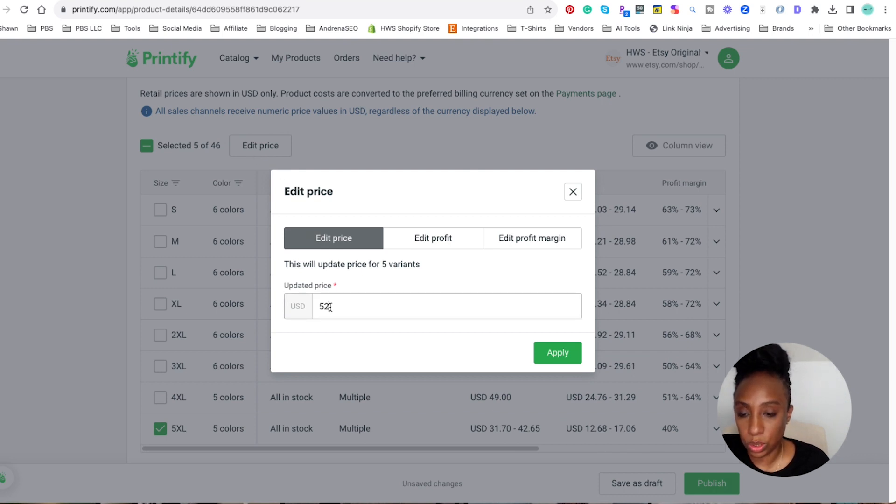
click(389, 284)
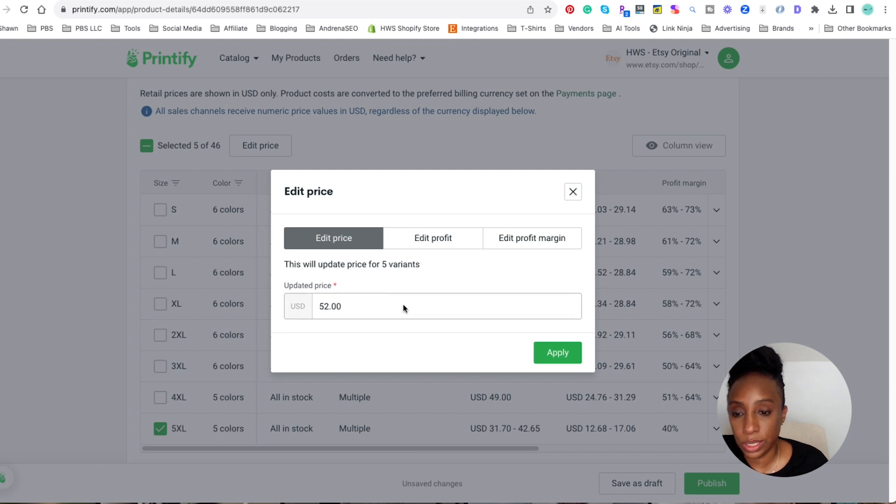
click(554, 355)
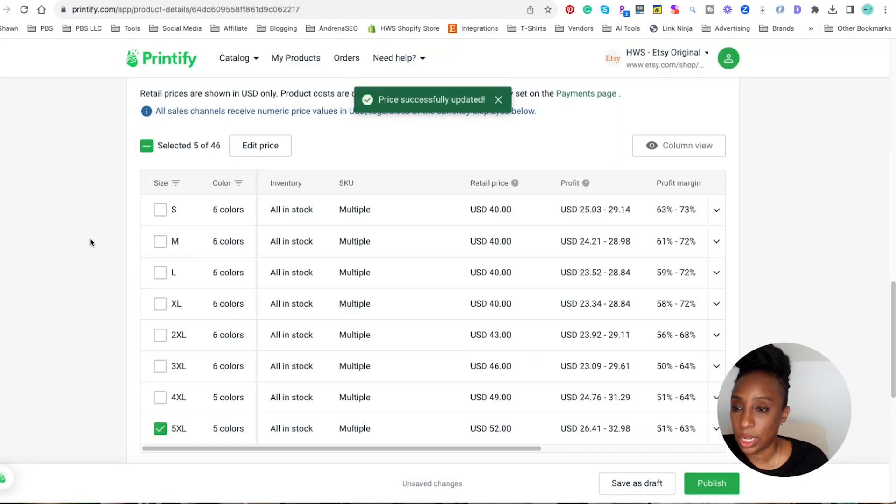
click(148, 146)
click(148, 146)
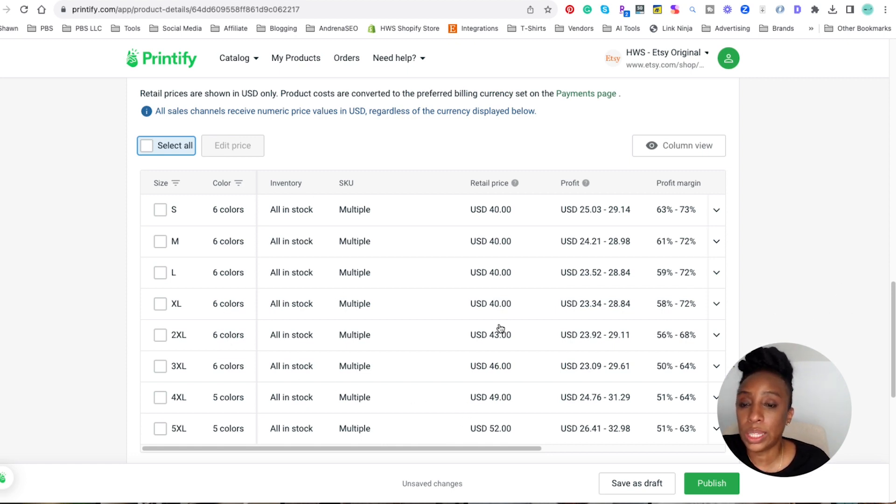
Set the variant visibility to show in-stock variants as available and out-of-stock variants as "sold out".
drag(479, 449, 644, 436)
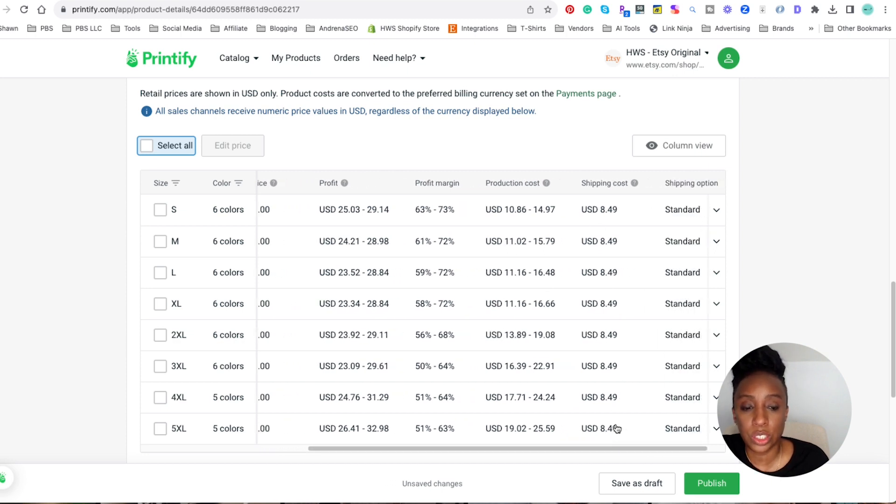
drag(625, 449, 405, 437)
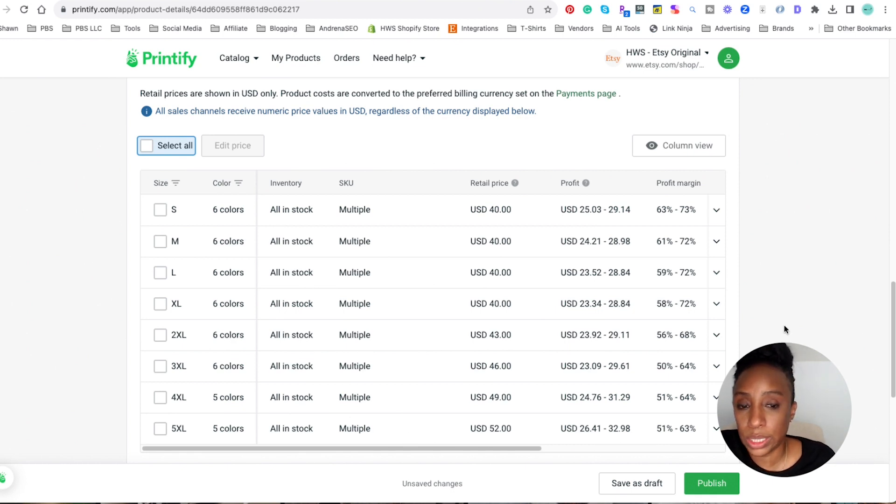
scroll(799, 328, down, 1)
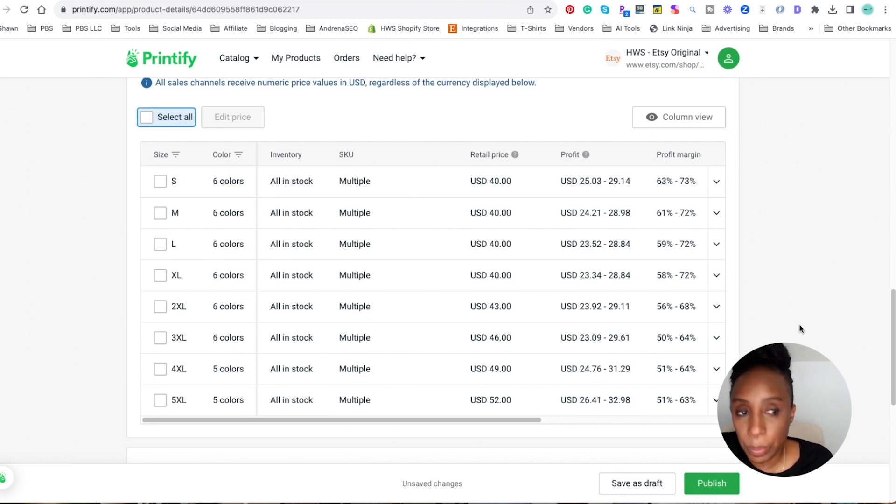
scroll(799, 327, down, 1)
scroll(799, 325, down, 6)
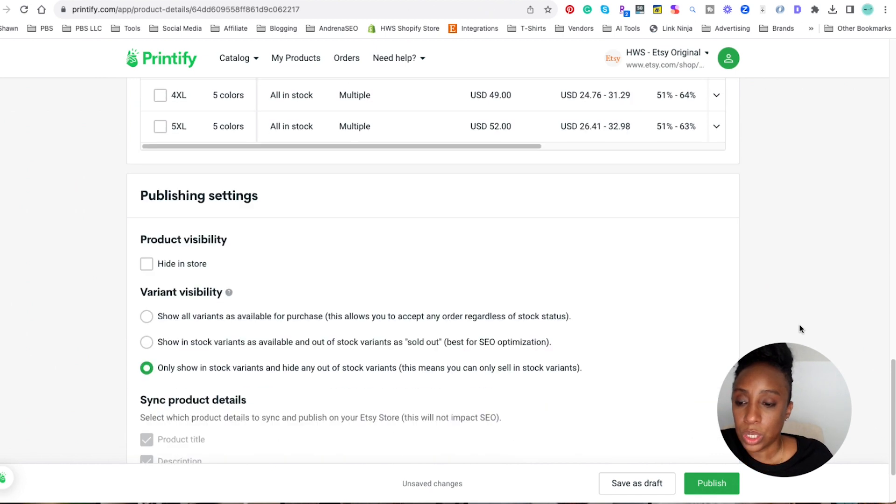
scroll(799, 329, down, 2)
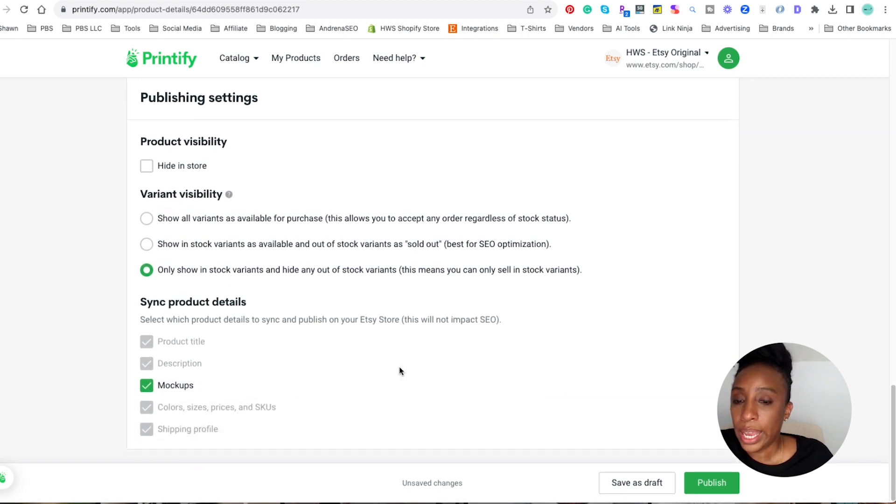
click(142, 244)
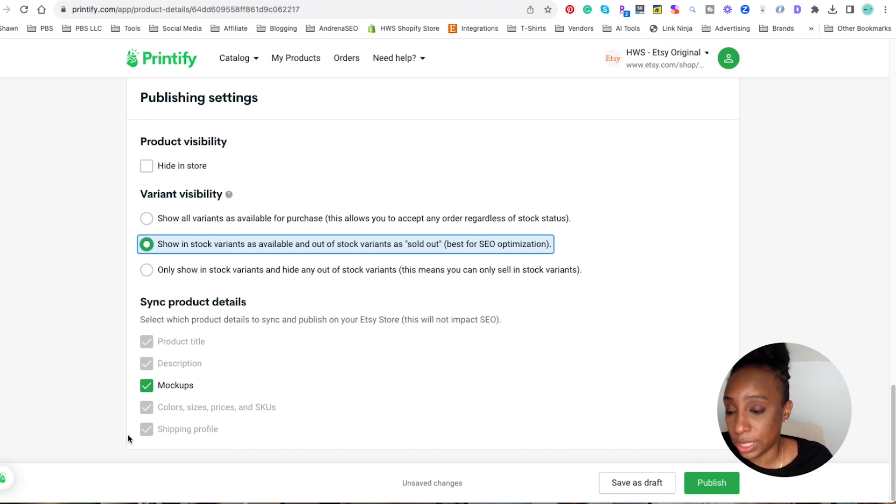
Exclude the mockups from the synced product details and publish the product to the Etsy store.
click(142, 390)
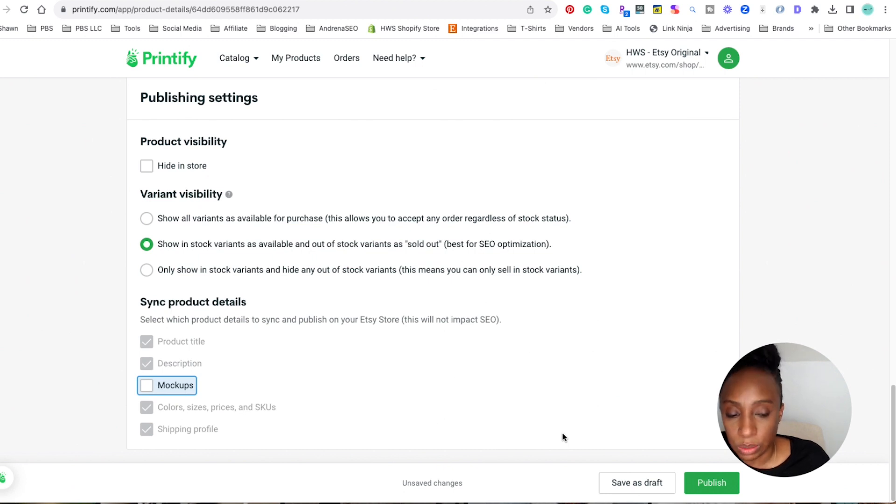
click(710, 488)
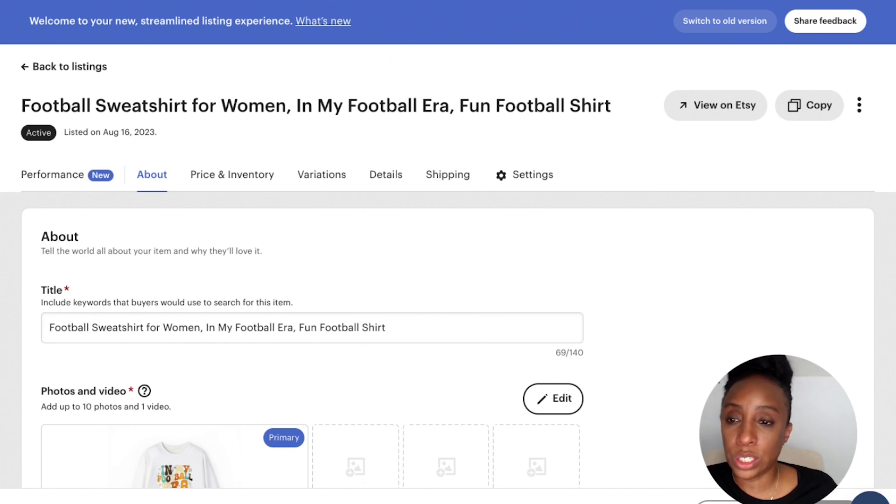
In the published sweatshirt's Etsy listing editor, append ", Football party crewneck" to the title.
scroll(448, 252, down, 3)
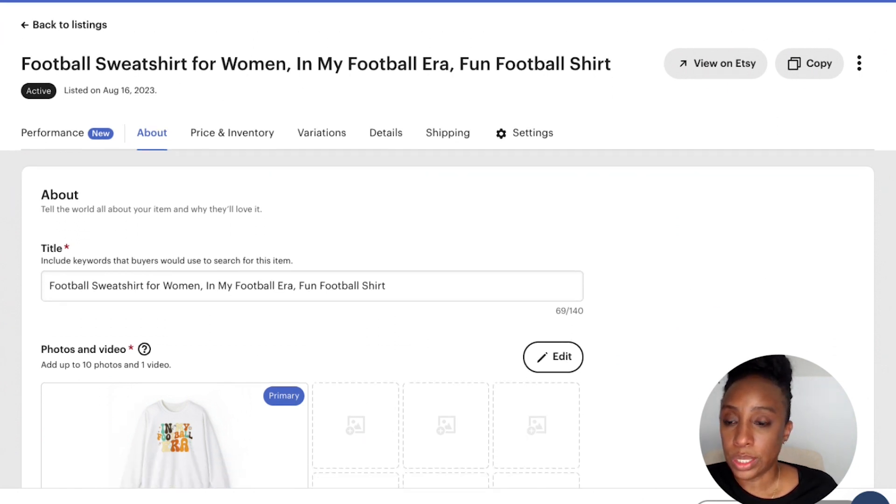
scroll(448, 252, down, 1)
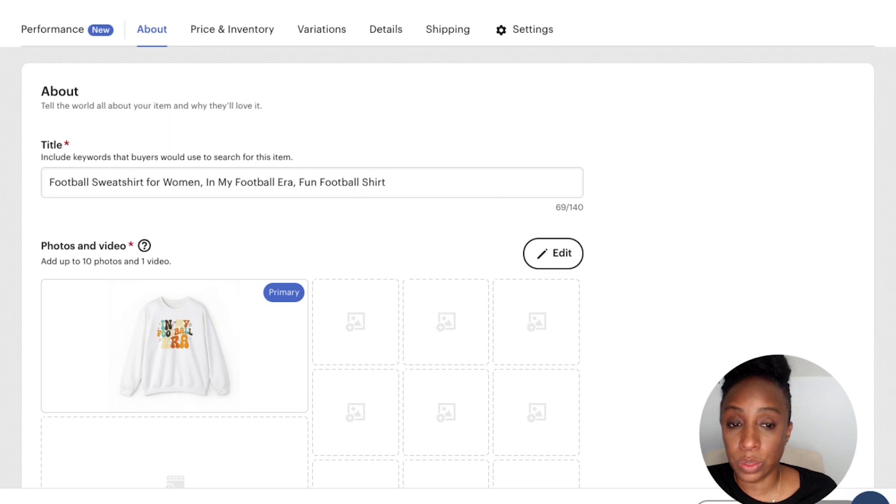
scroll(448, 252, down, 2)
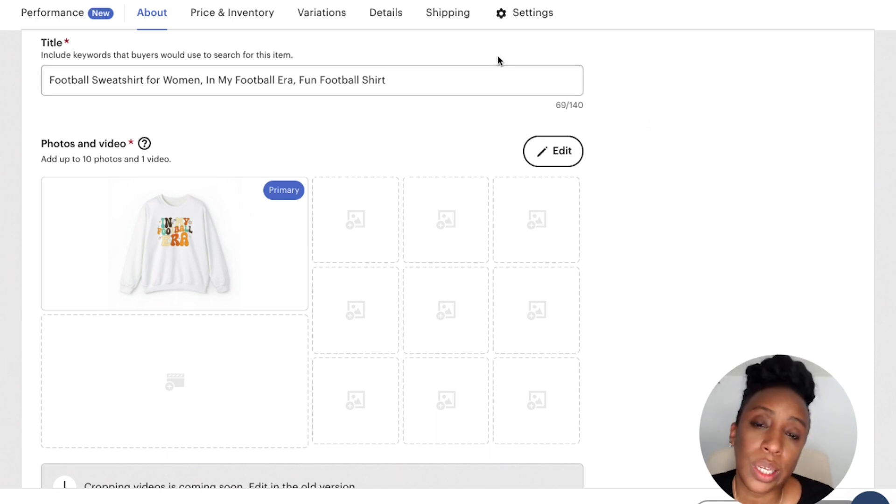
click(416, 84)
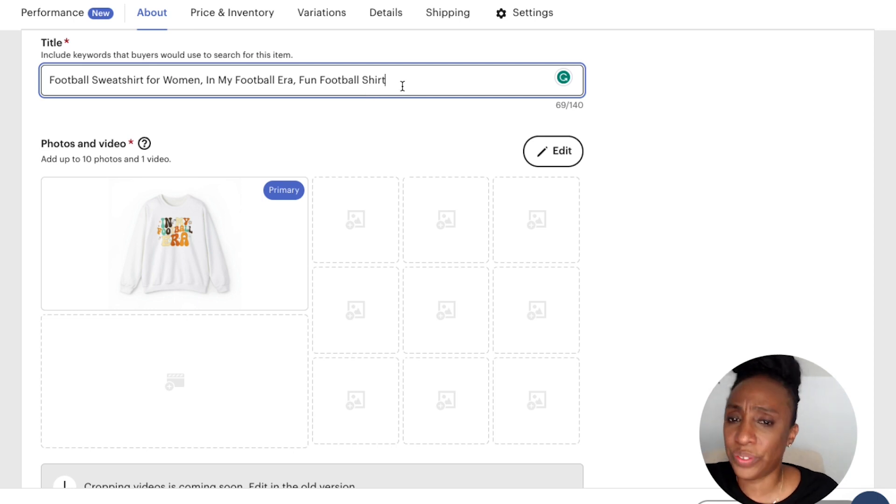
text(, )
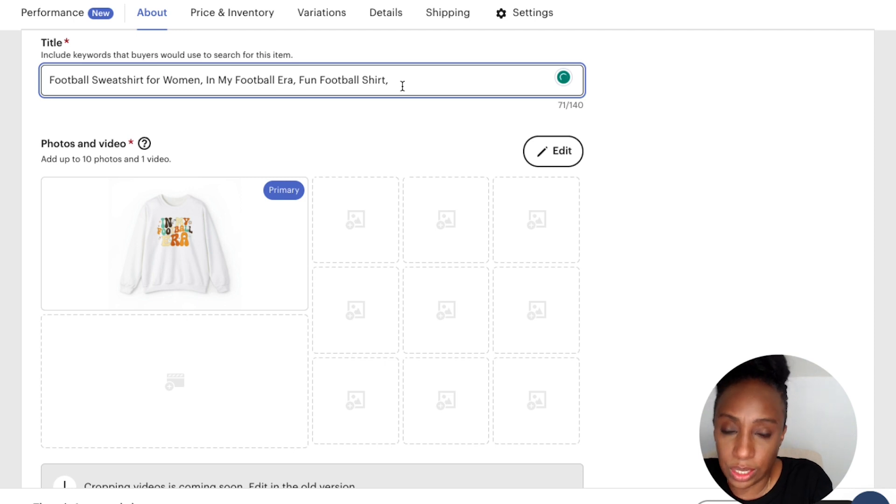
text(Footb)
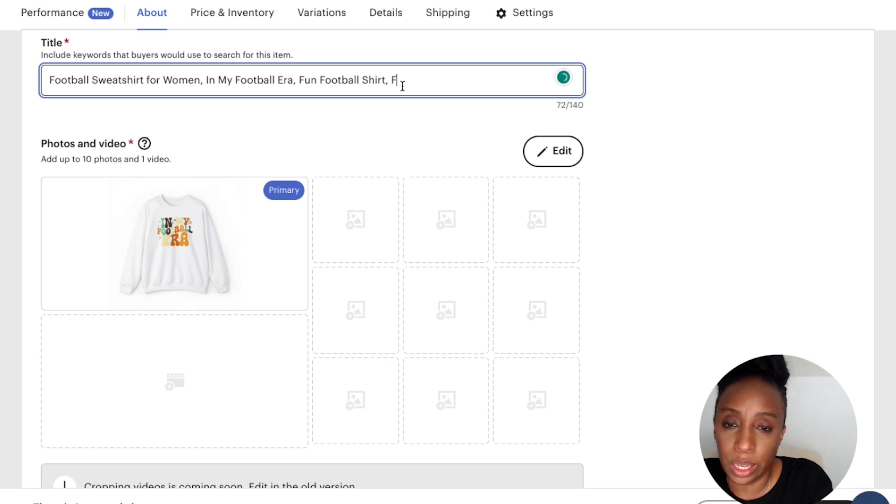
text(all)
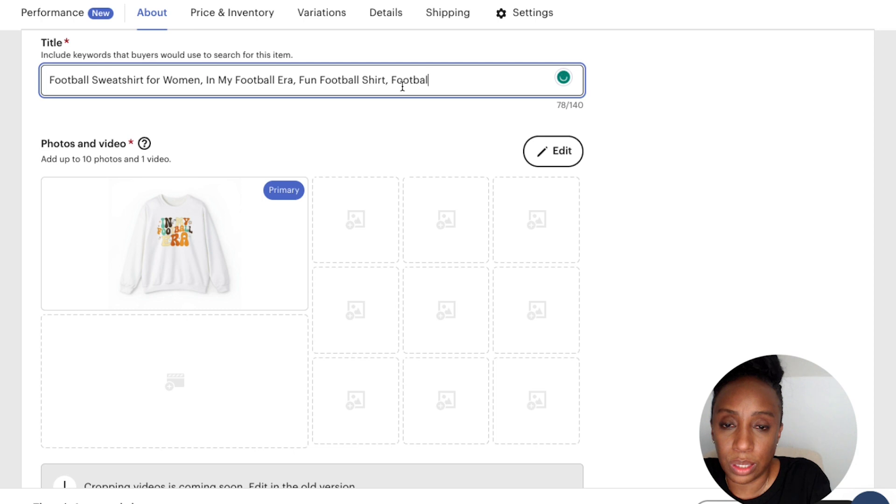
text(party shi)
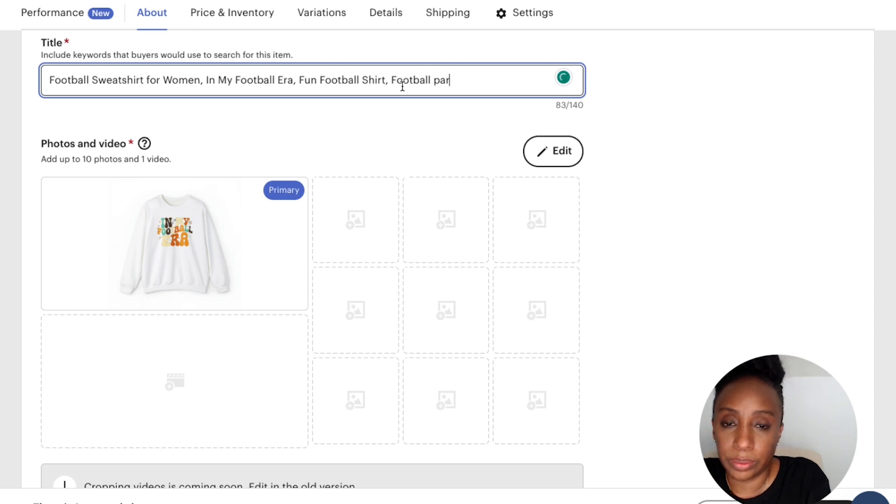
key(BackSpace)
key(BackSpace)
key(BackSpace)
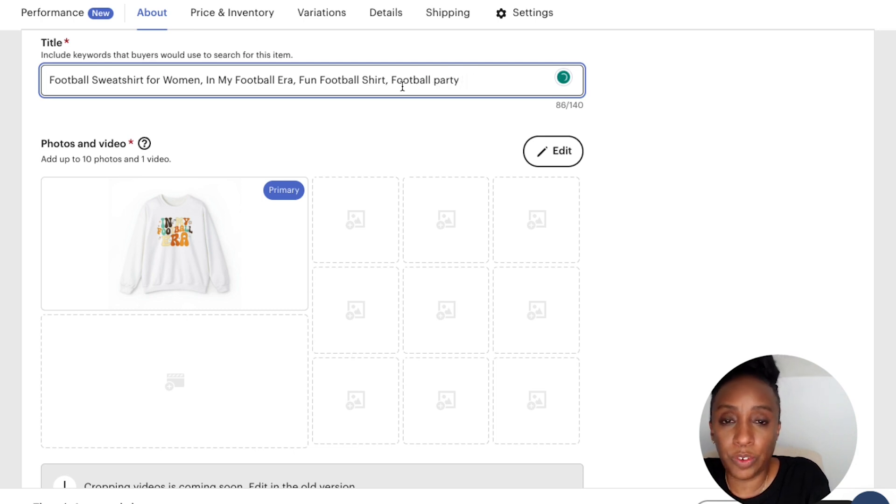
text(crewneck)
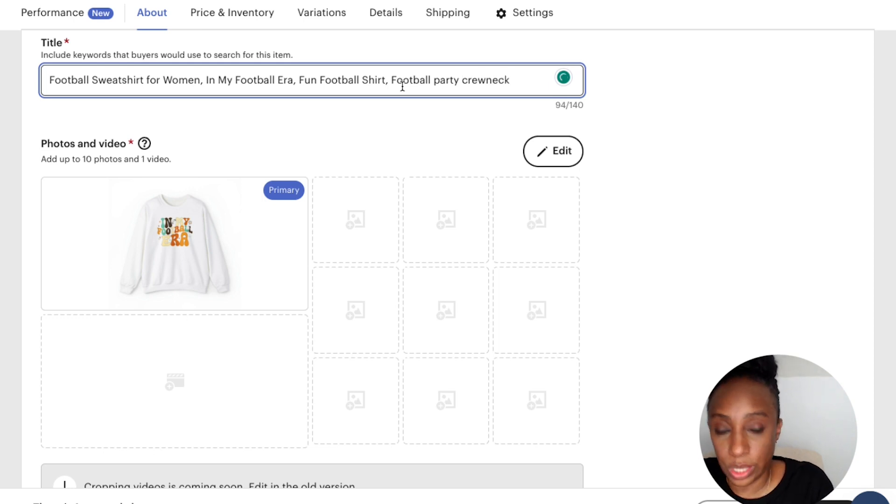
Extend the listing title with the keywords ", In my Era, Oversized Sweatshirt".
text(, )
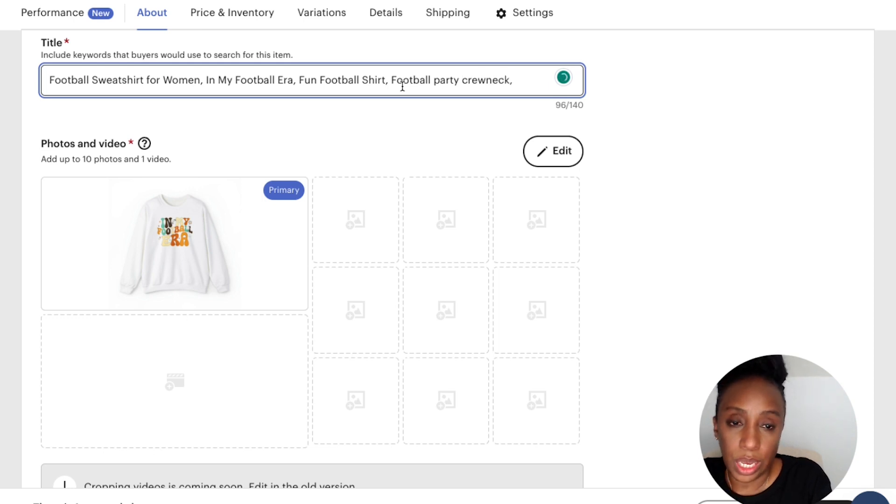
text(Fu)
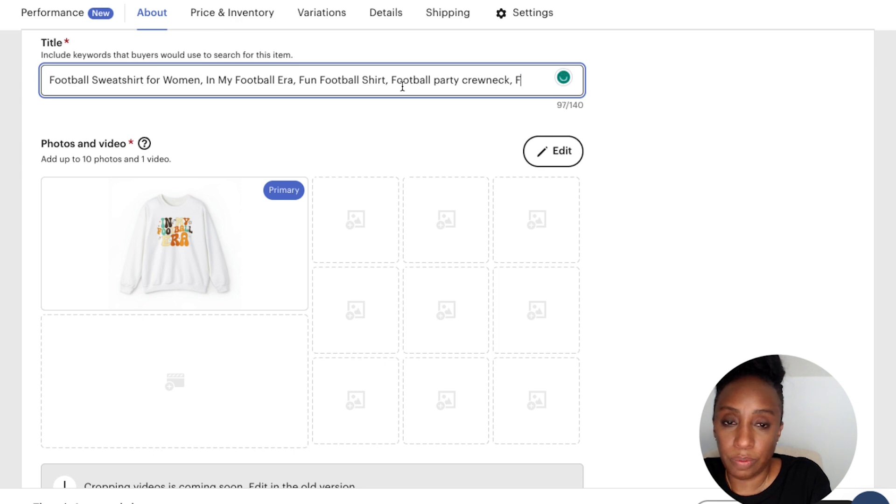
key(BackSpace)
key(BackSpace)
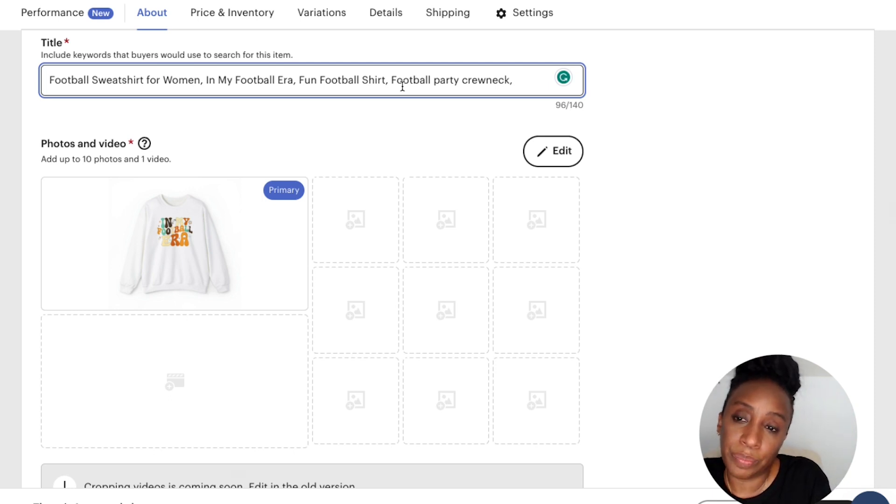
text(In my )
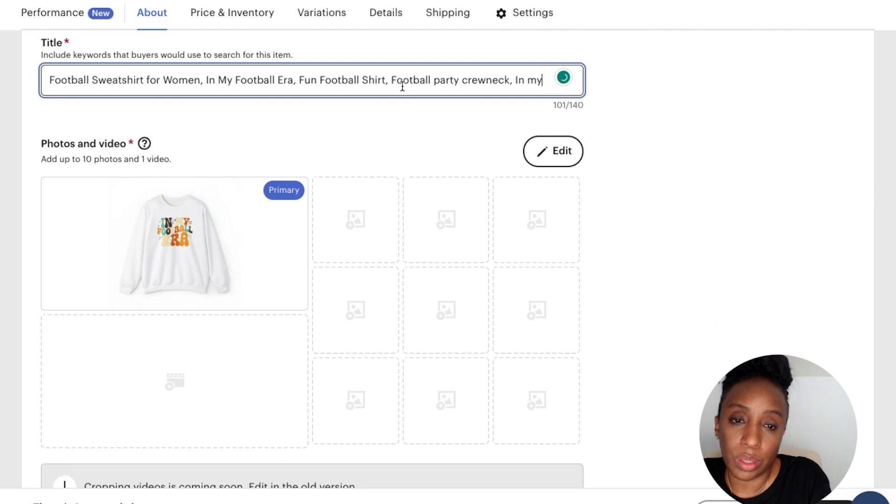
text(Era)
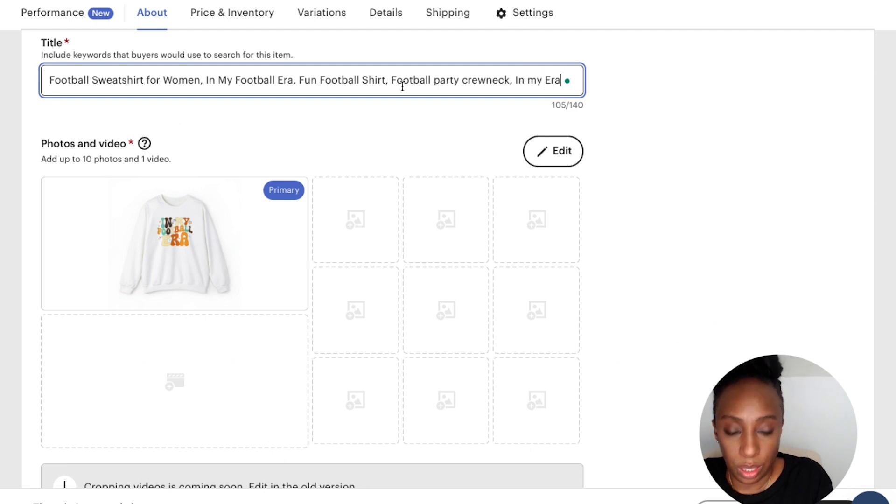
text(, )
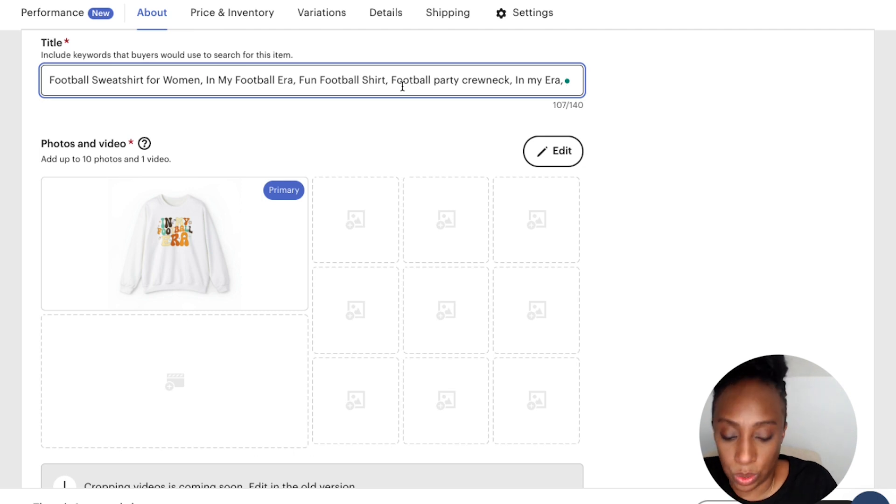
text(O)
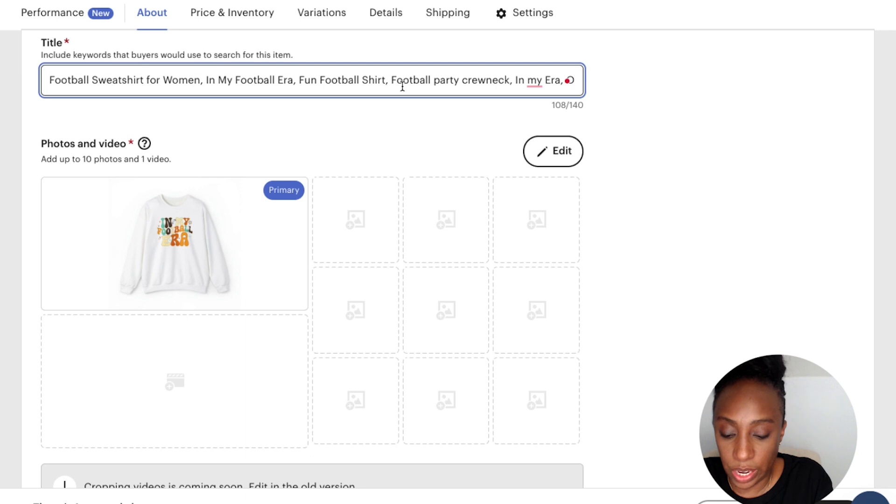
text(versized)
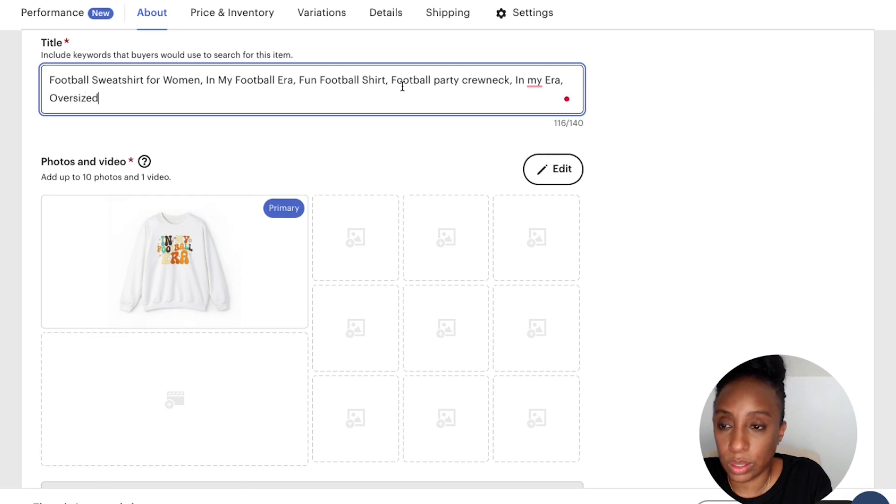
text( Sweatshir)
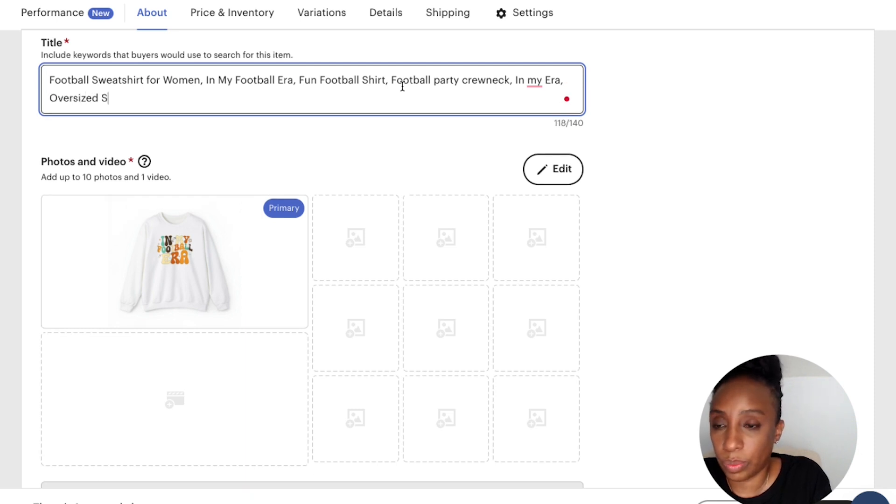
text(t)
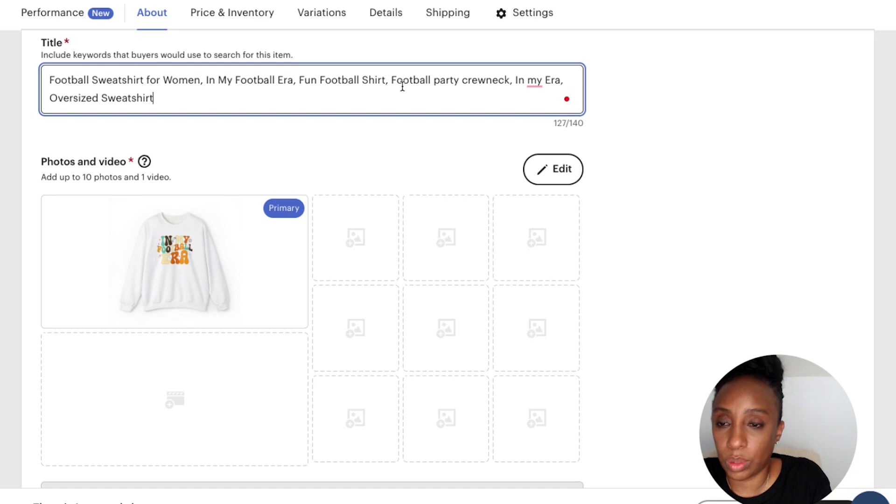
Insert "shirt" after "In my Era" in the listing title.
click(236, 138)
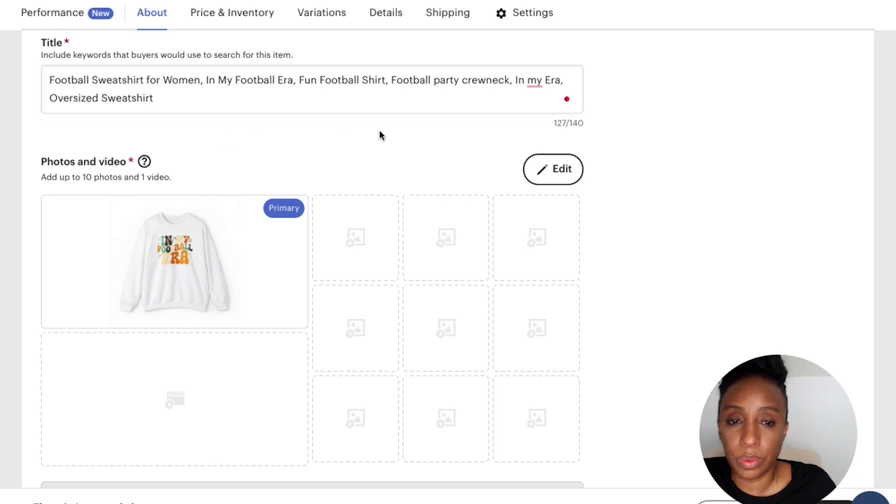
click(560, 83)
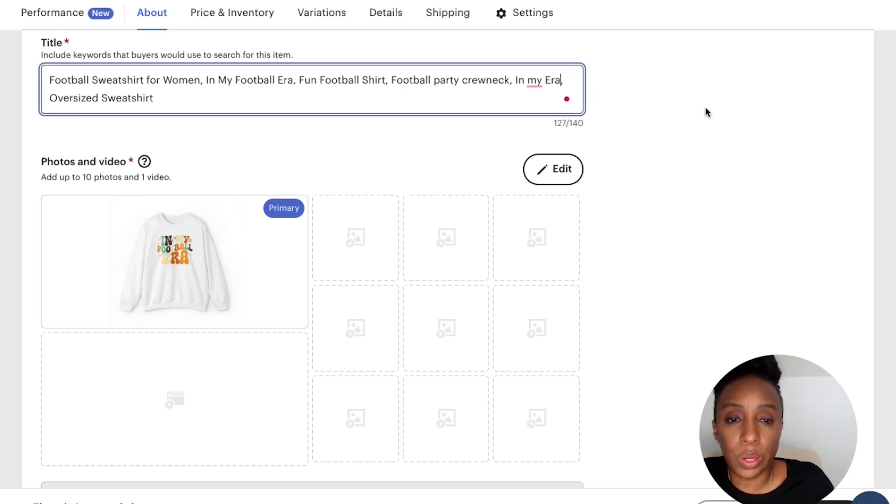
text(shirt)
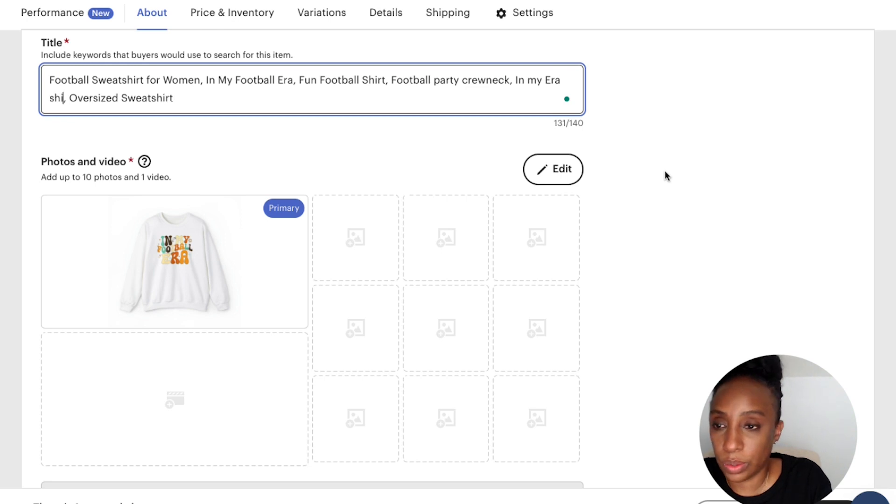
click(243, 144)
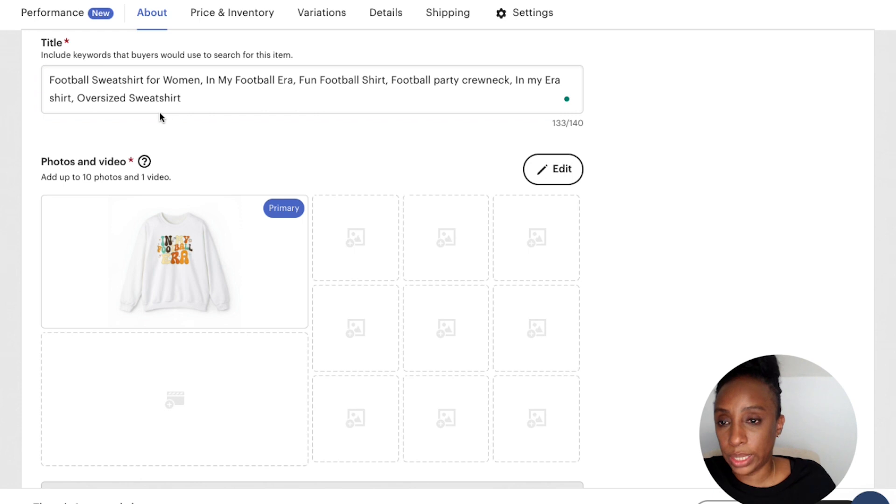
scroll(802, 222, down, 3)
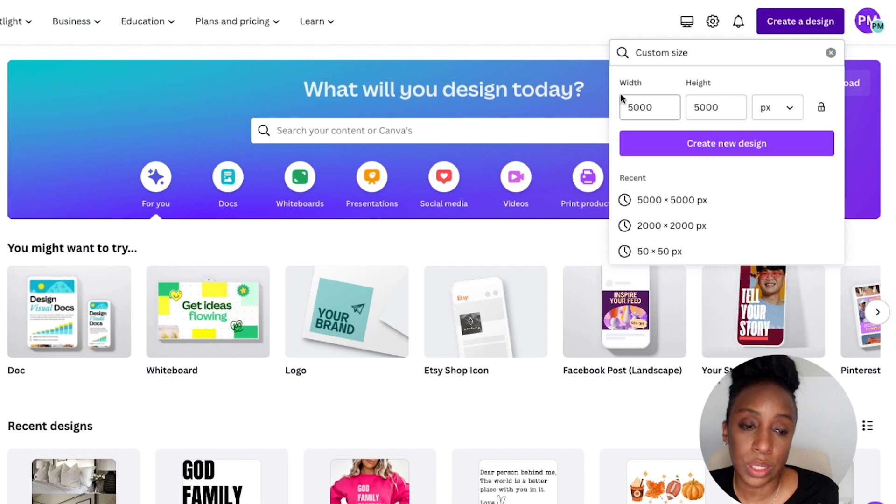
Switch to Canva, create a 2000 × 2000 px design and fill its first page with the long black sweatshirt mockup photo.
click(645, 225)
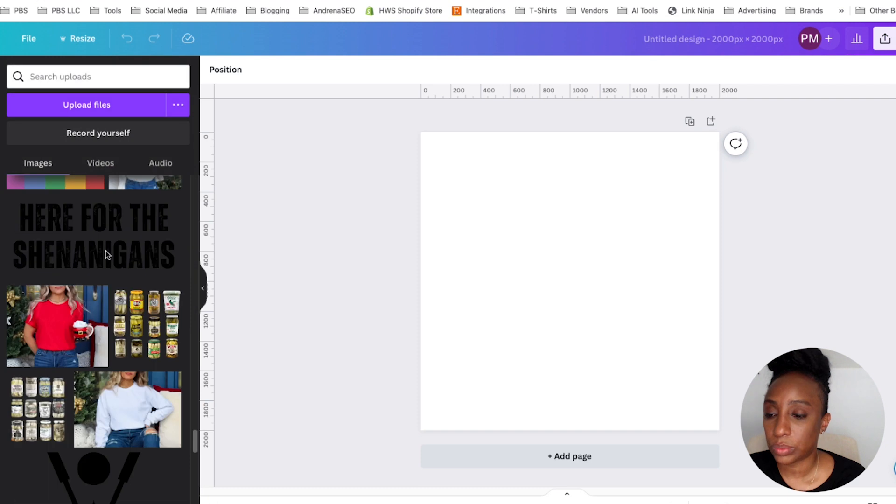
scroll(106, 256, down, 3)
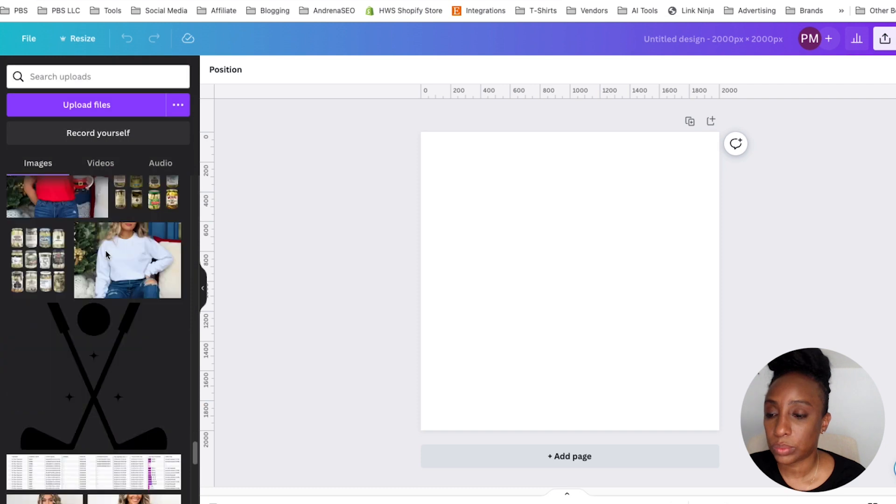
scroll(108, 256, down, 4)
scroll(106, 255, down, 10)
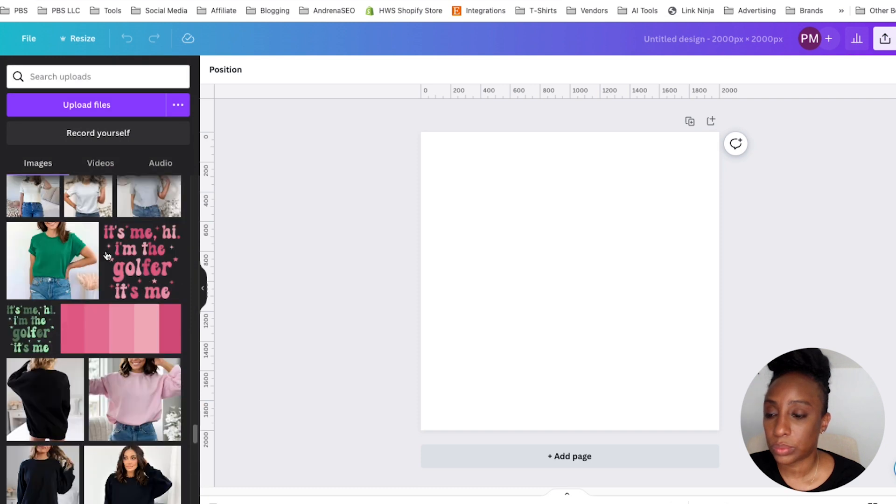
scroll(107, 256, down, 1)
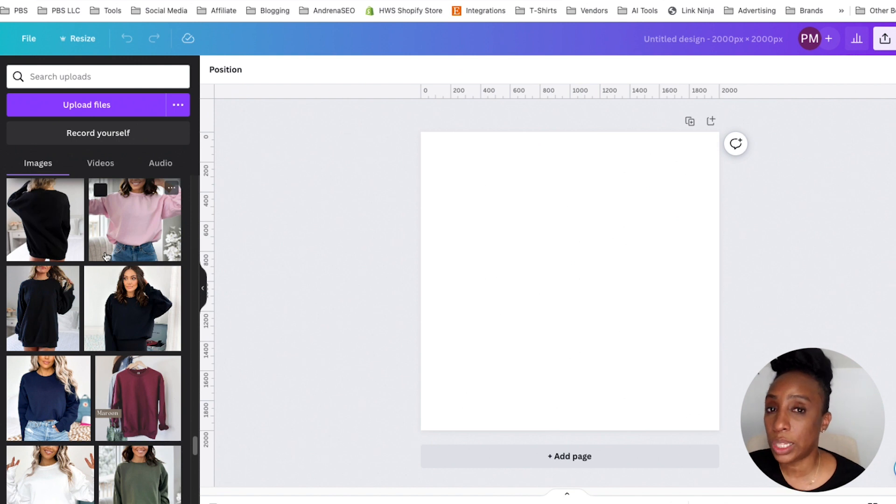
click(42, 315)
drag(534, 320, 492, 275)
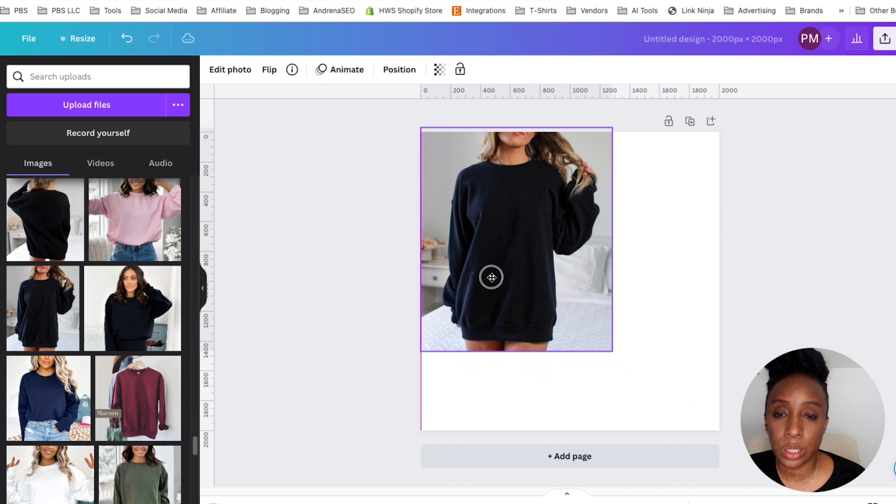
drag(612, 351, 719, 475)
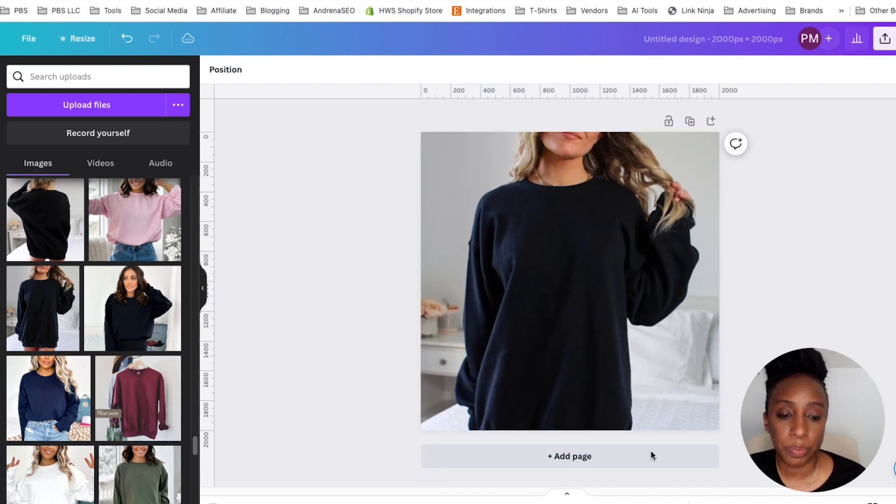
Add a second page and fill it with the navy sweatshirt mockup photo.
click(610, 456)
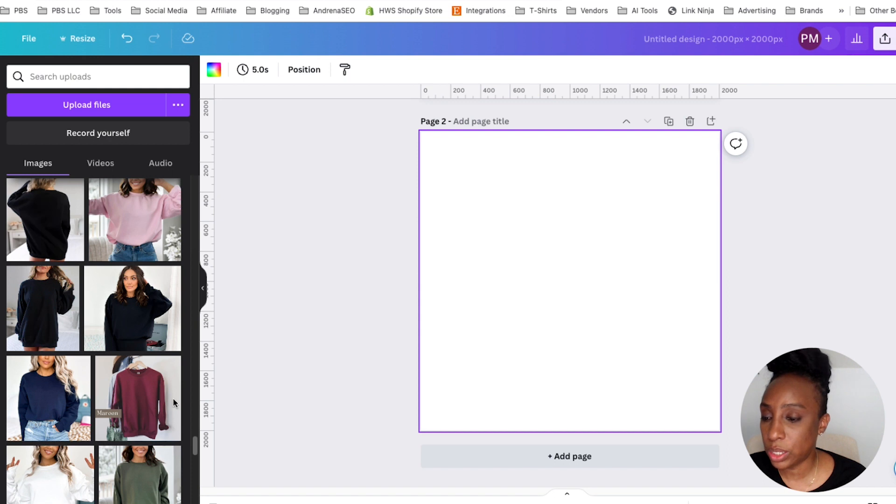
click(52, 403)
click(584, 290)
drag(584, 290, 539, 248)
drag(633, 353, 722, 442)
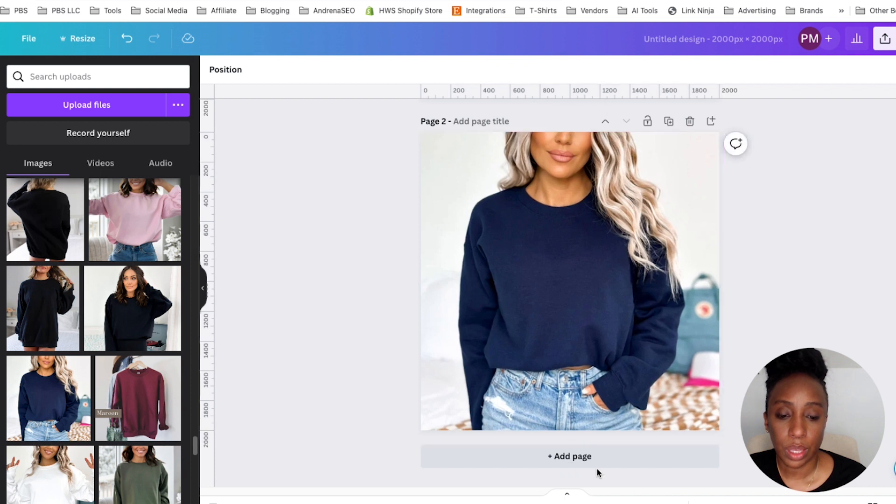
Add a third page and enlarge the white sweatshirt mockup photo to cover it.
click(601, 459)
click(97, 487)
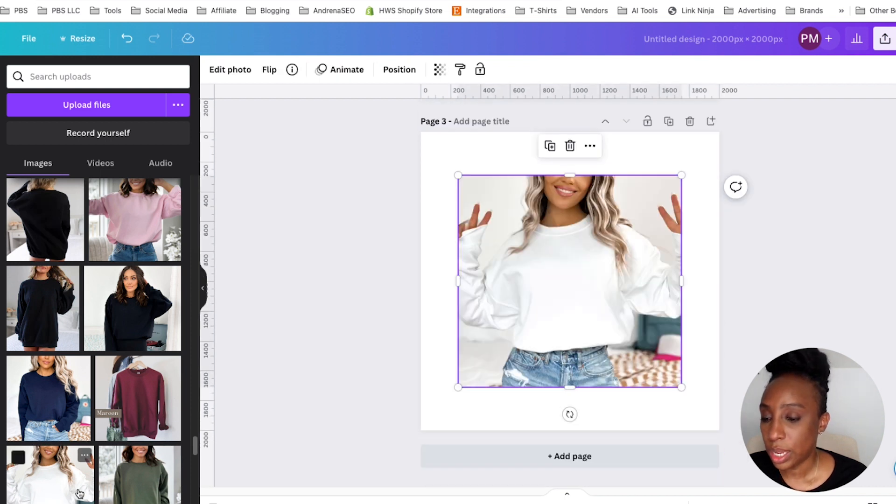
drag(568, 297, 523, 256)
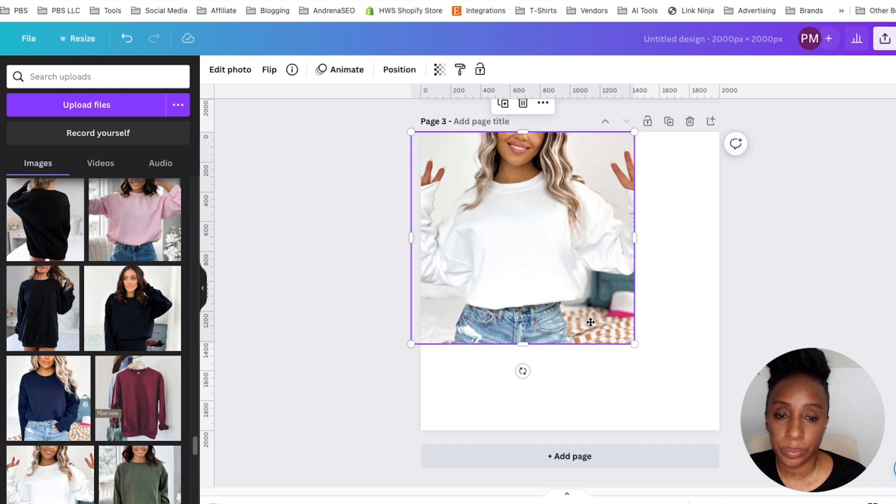
drag(635, 347, 729, 426)
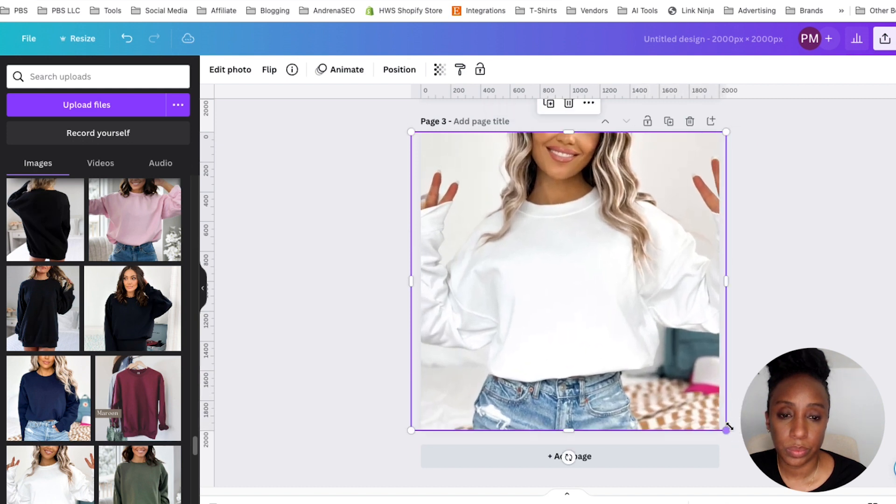
click(299, 370)
Add a fourth page, enlarge the light grey sweatshirt mockup photo to cover it and centre the photo on the page.
scroll(109, 311, down, 1)
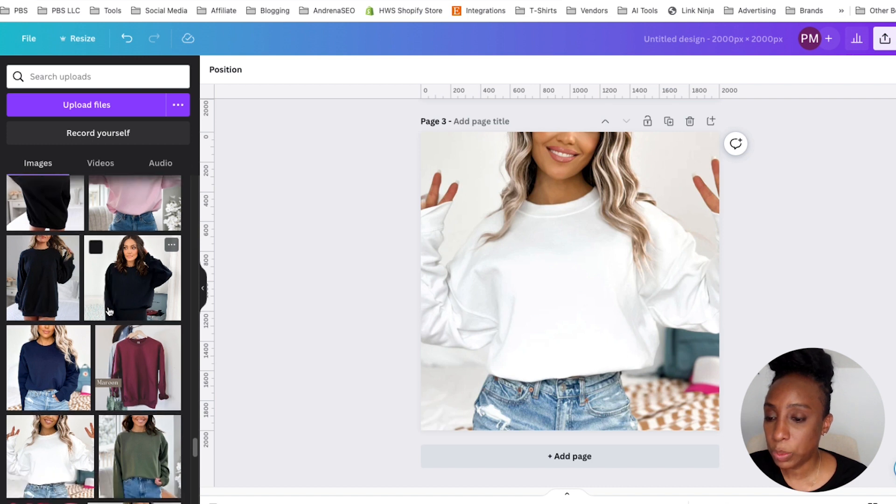
scroll(109, 311, down, 5)
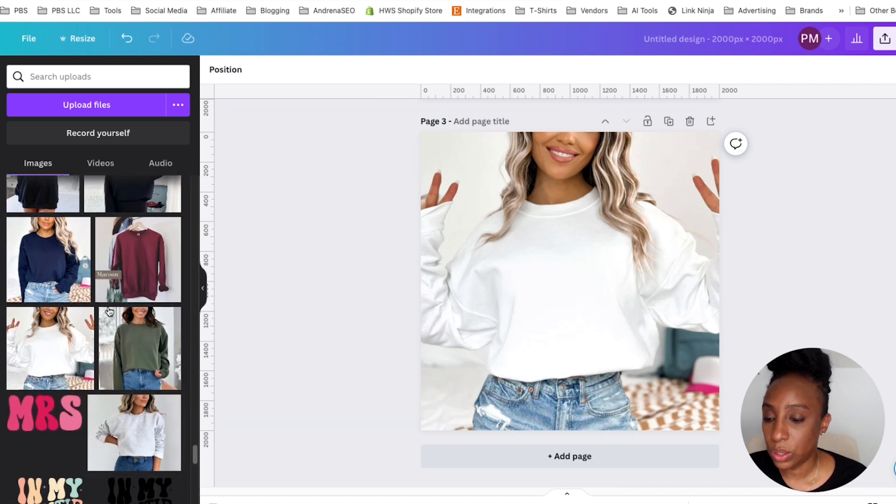
click(518, 460)
click(150, 408)
drag(562, 257, 497, 203)
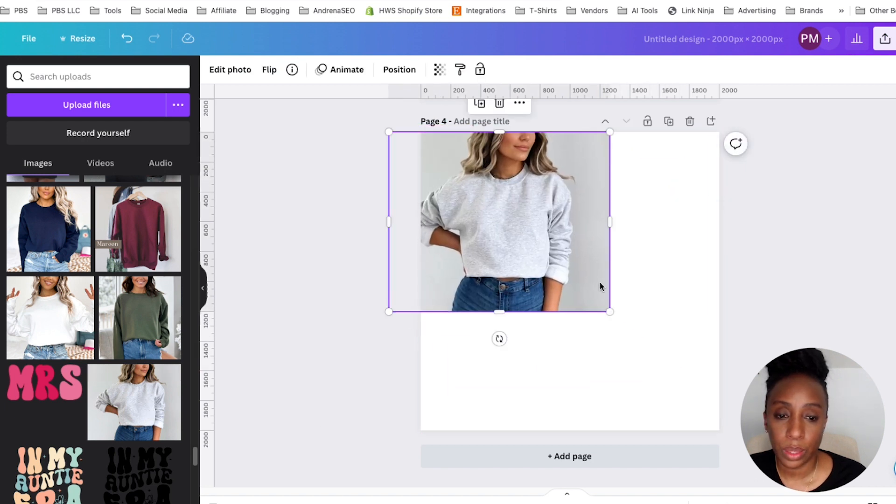
drag(609, 311, 755, 429)
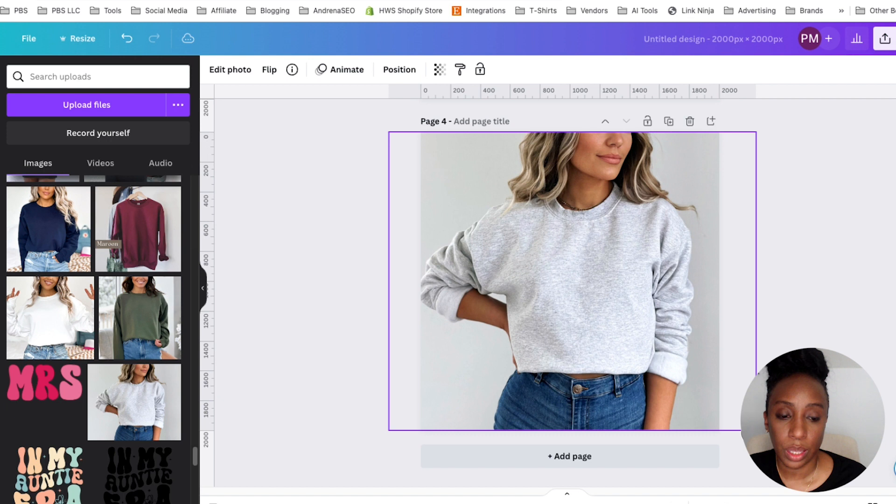
drag(603, 322, 566, 314)
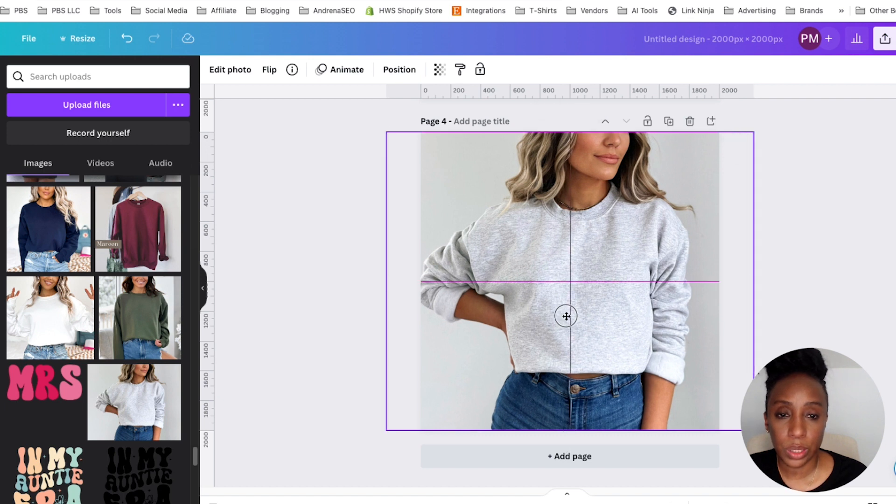
click(212, 303)
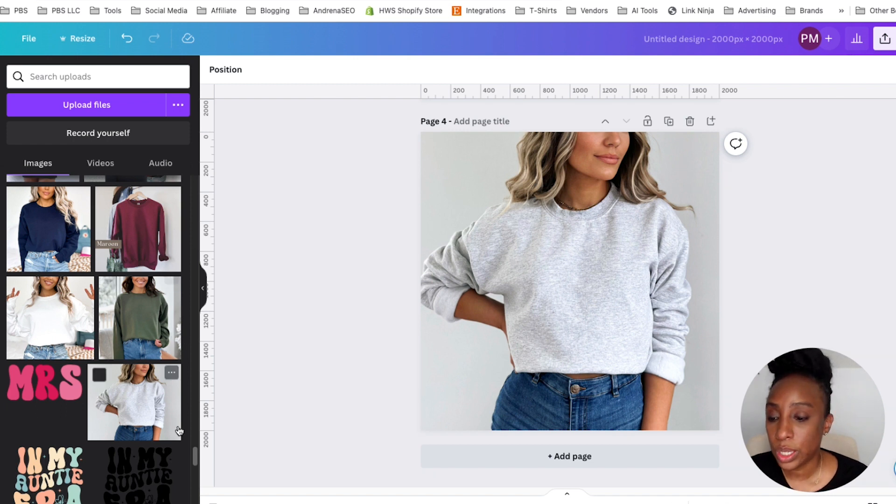
Upload the design file "Retro football era.png" from the "In My Football Era" folder.
drag(194, 452, 202, 174)
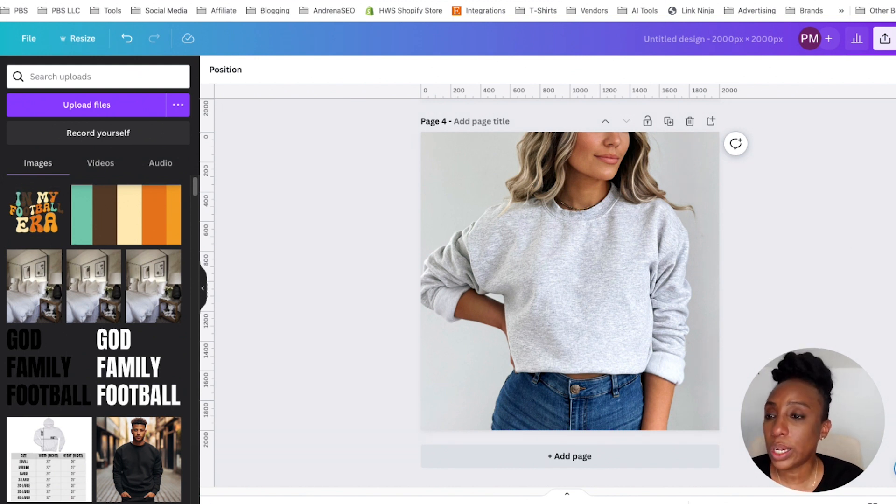
click(73, 108)
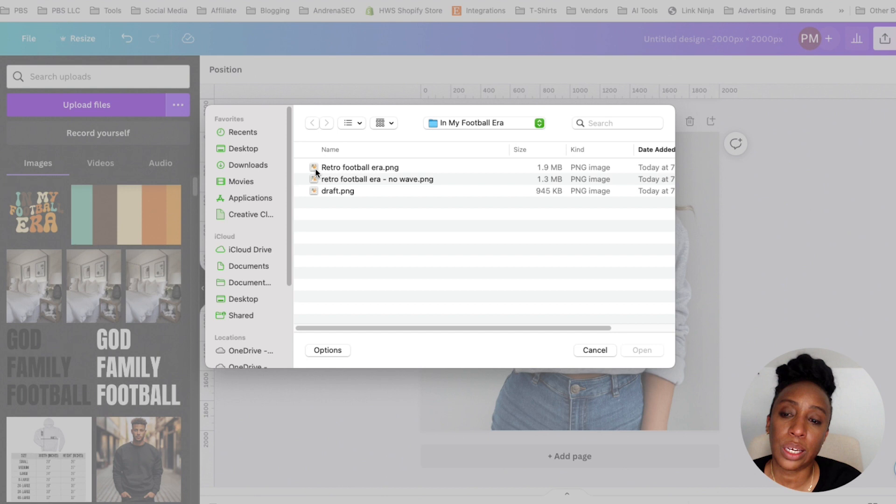
click(349, 169)
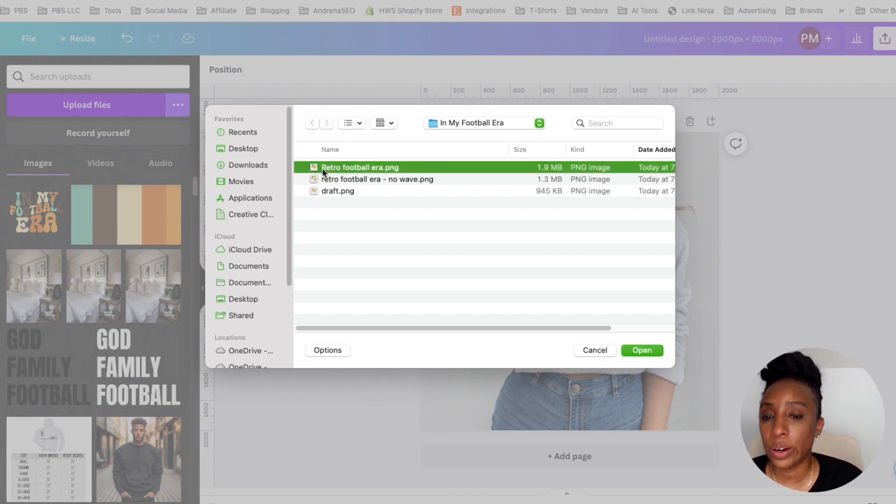
click(642, 350)
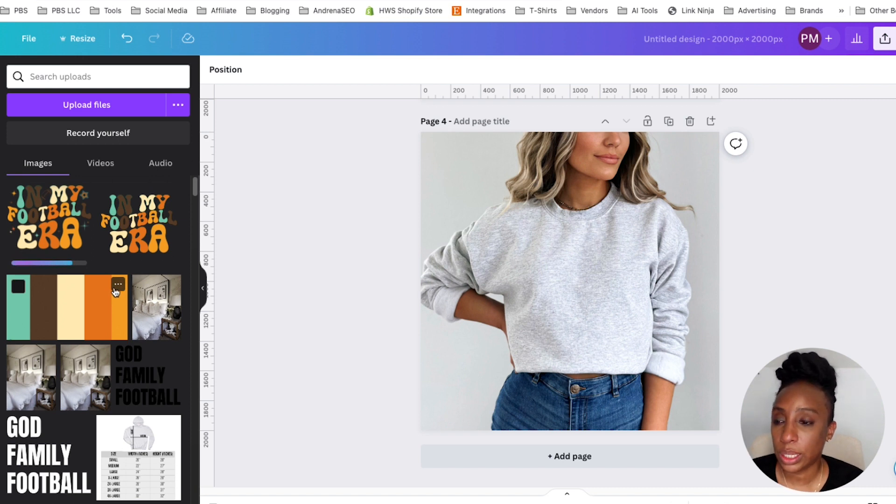
Place the uploaded football era design on page 1, scaled to about 660 px wide and positioned on the black sweatshirt's chest.
scroll(570, 292, up, 20)
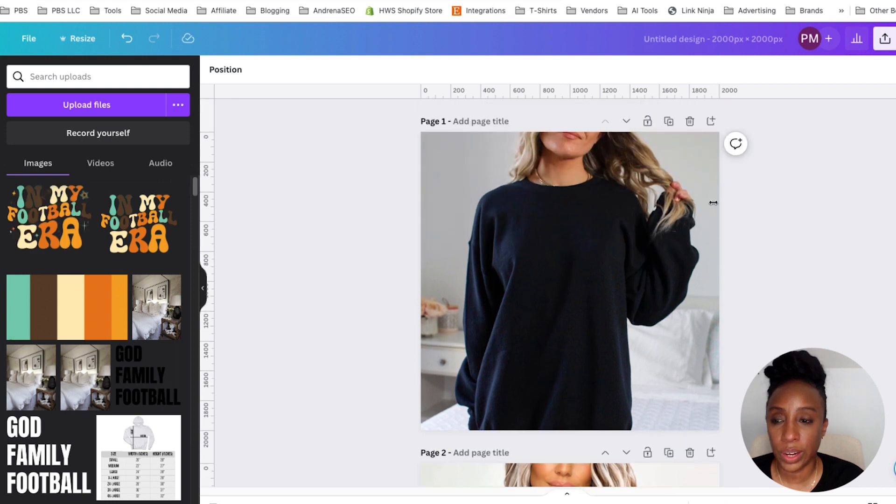
click(42, 223)
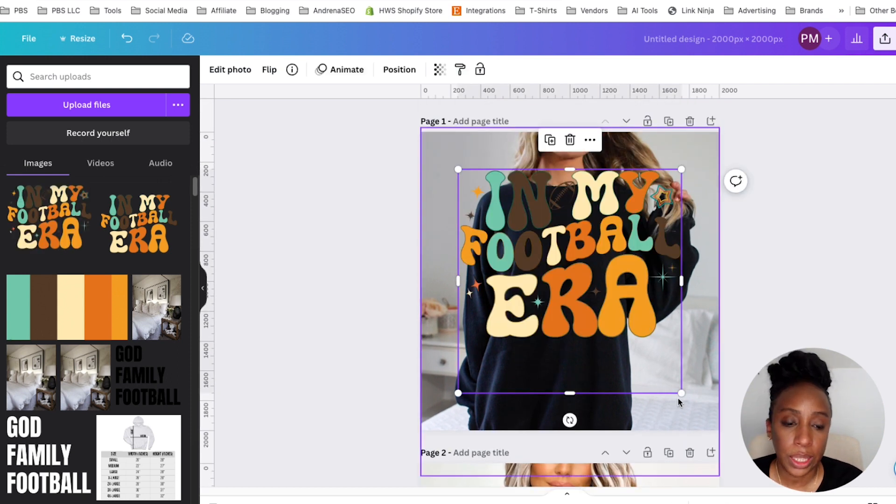
drag(681, 393, 565, 297)
drag(511, 230, 560, 268)
drag(619, 318, 606, 306)
drag(564, 275, 568, 275)
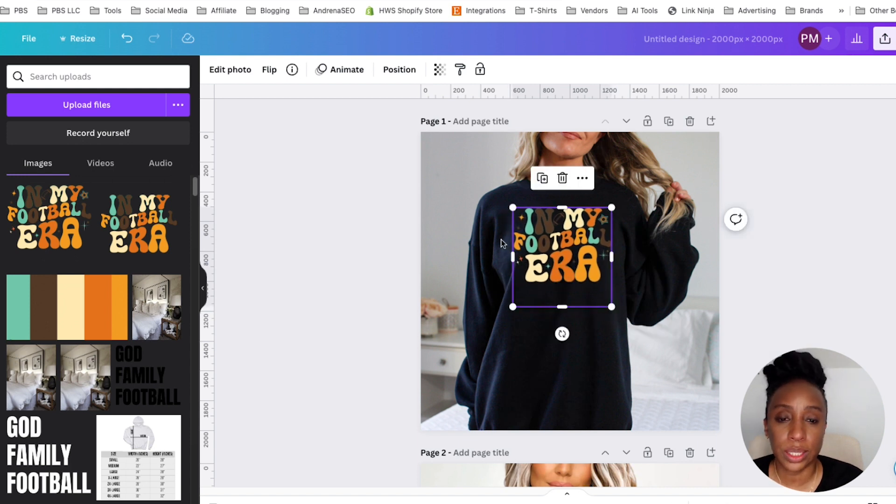
click(405, 252)
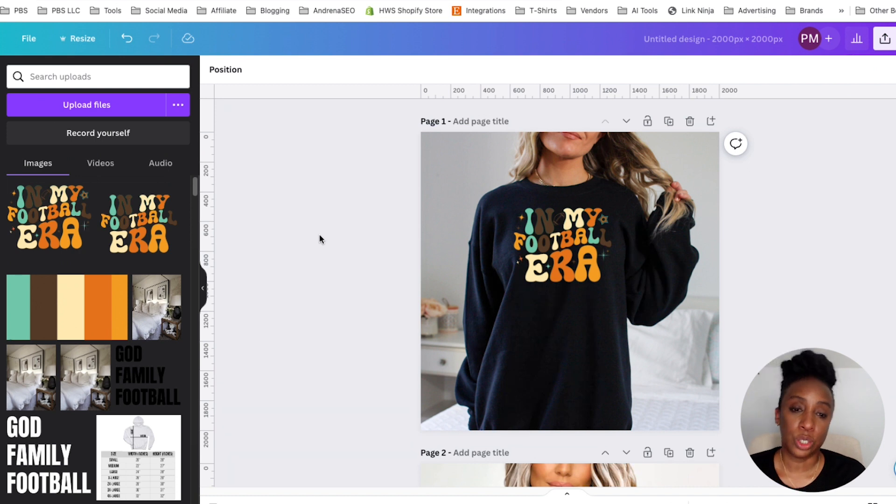
Set the transparency of the football era design on page 1 to 82.
click(568, 251)
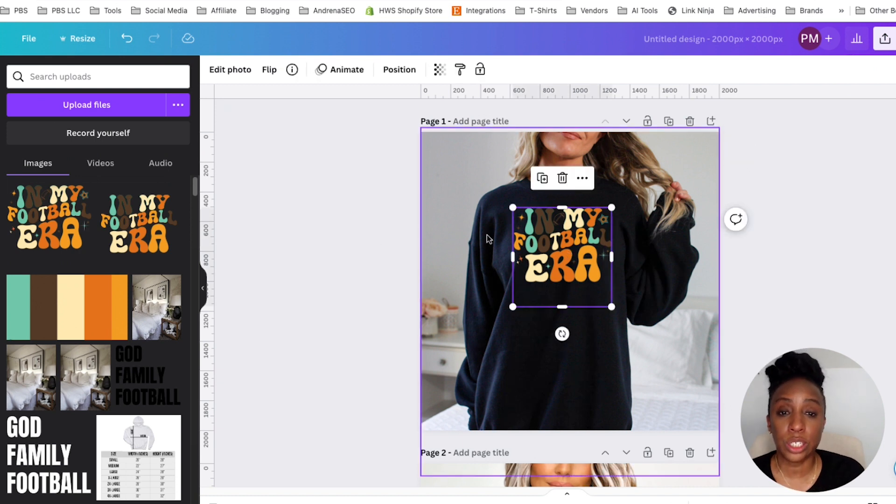
click(440, 73)
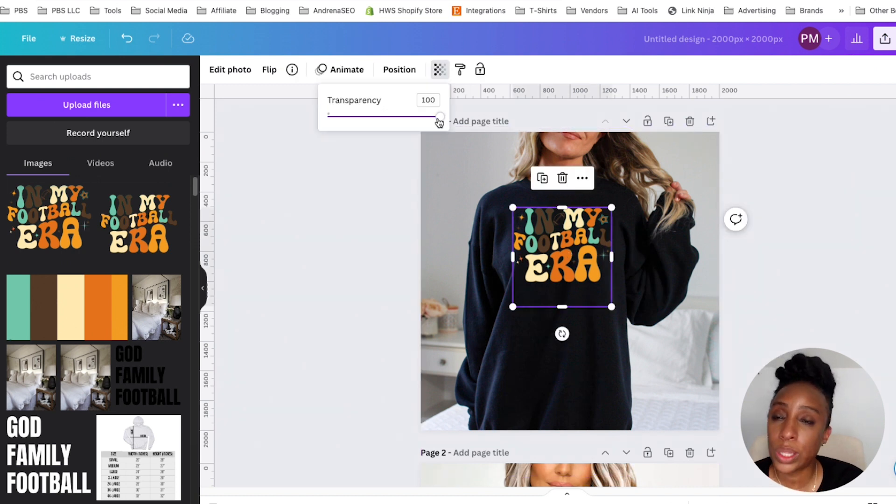
drag(439, 122, 419, 117)
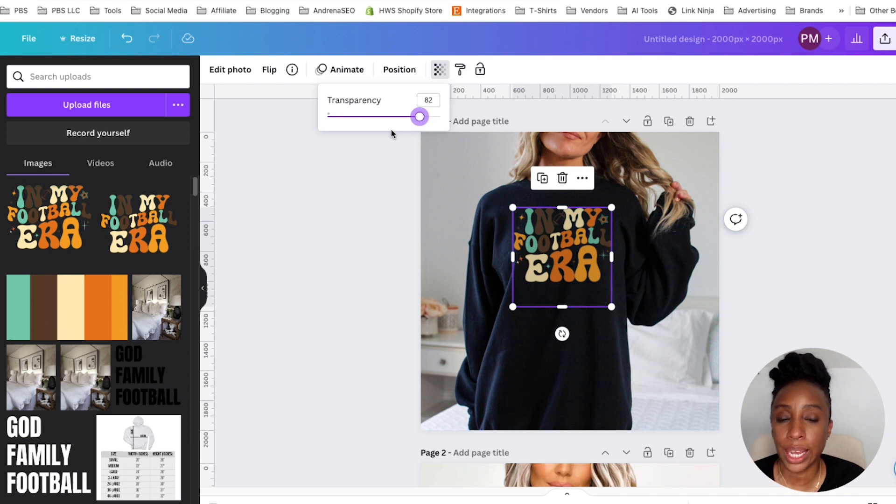
click(395, 174)
click(840, 333)
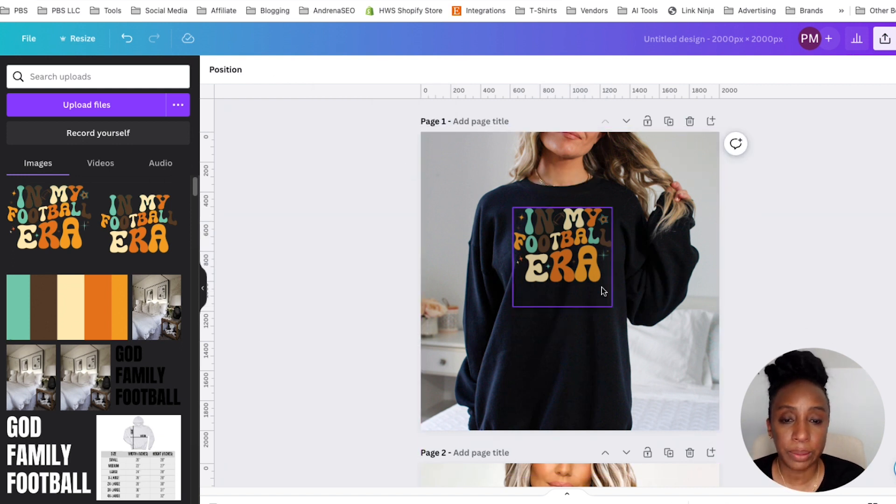
click(576, 272)
click(778, 311)
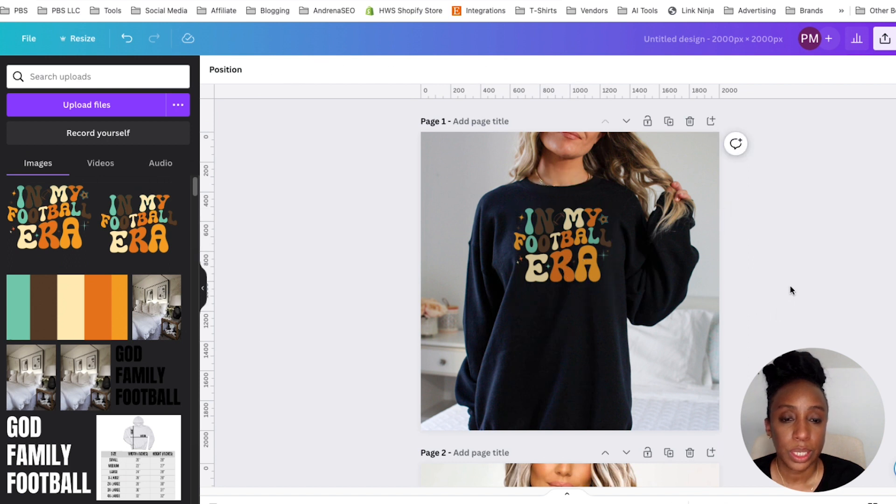
Add the football era design with sparkles to page 2 and position it on the navy sweatshirt's chest.
scroll(790, 284, down, 7)
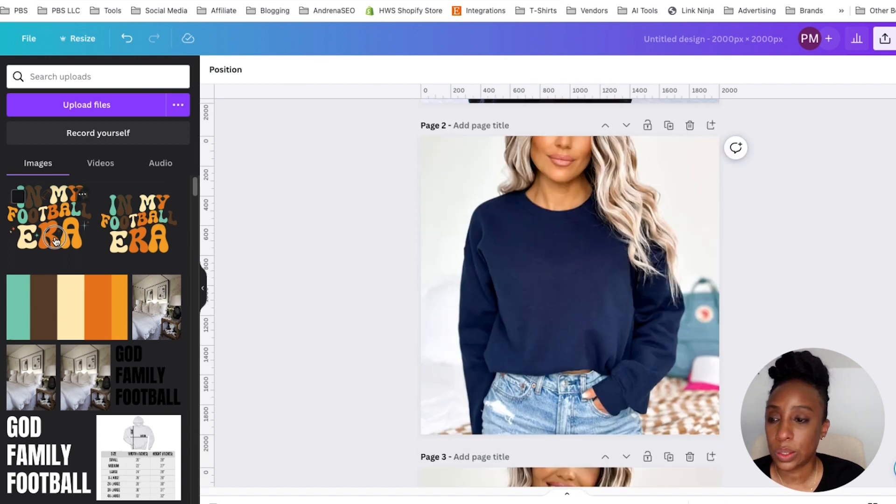
click(162, 222)
drag(576, 272, 563, 269)
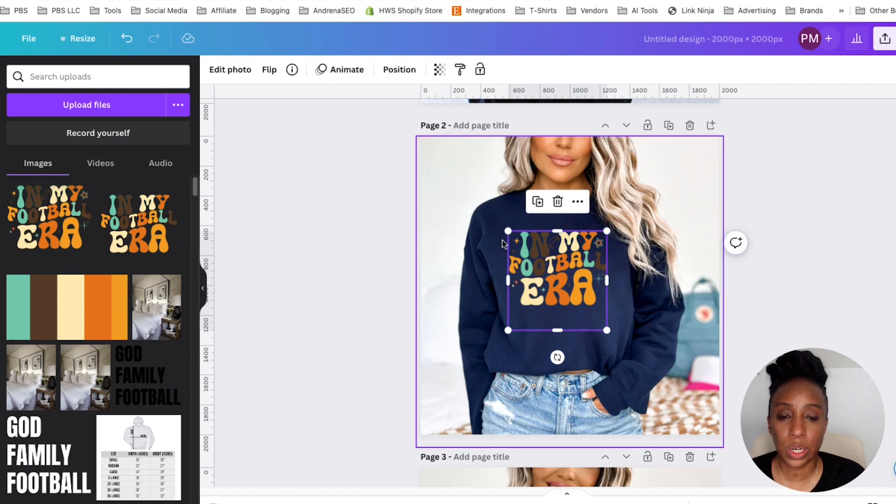
Set the transparency of the football era design on page 2 to 77.
click(439, 71)
drag(438, 118, 415, 124)
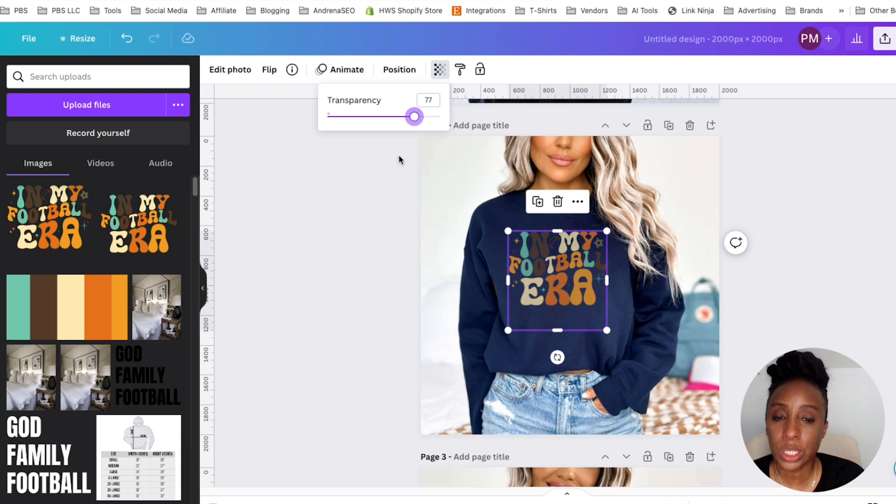
click(376, 242)
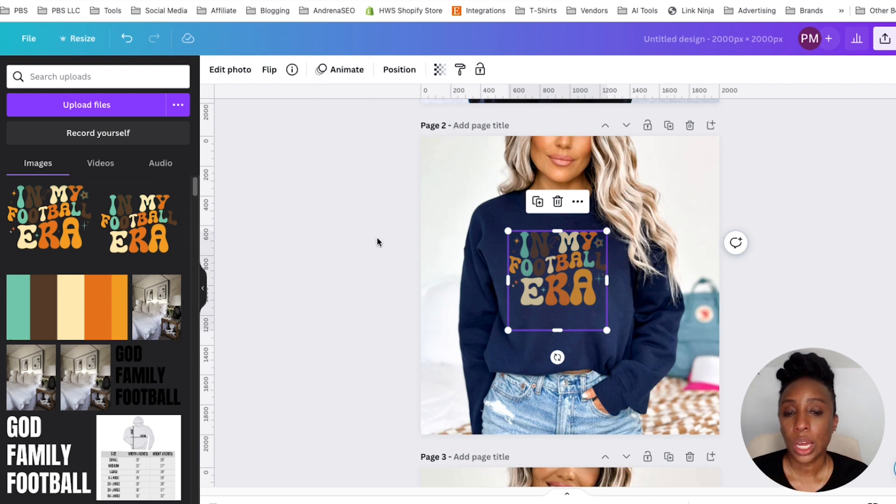
click(791, 296)
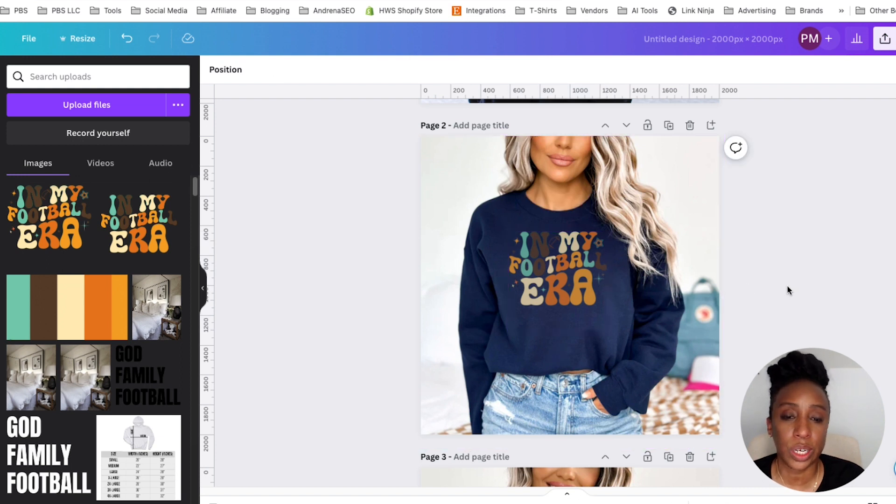
Fine-tune the design's position on the navy sweatshirt and enlarge it slightly to about 690 px wide.
drag(545, 279, 550, 278)
click(792, 309)
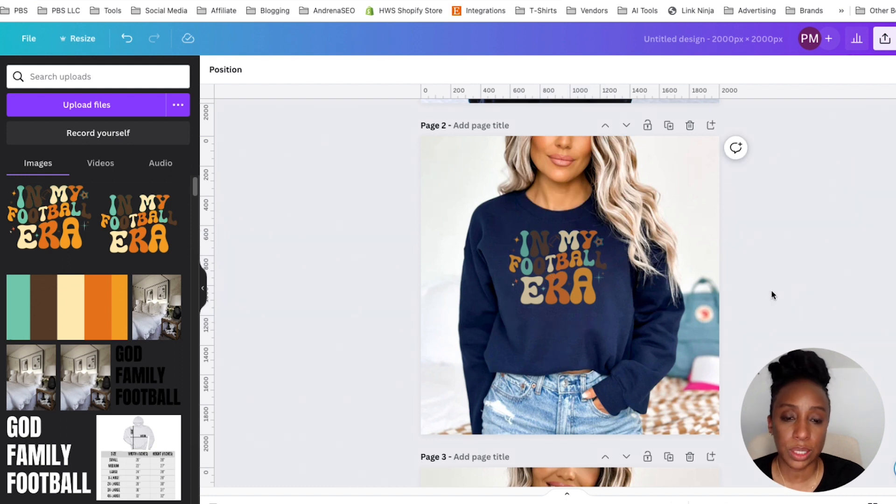
click(575, 296)
drag(607, 329, 611, 331)
click(789, 344)
Add the football era design to page 3, enlarge it to about 810 px wide and centre it on the white sweatshirt's chest.
scroll(791, 310, down, 5)
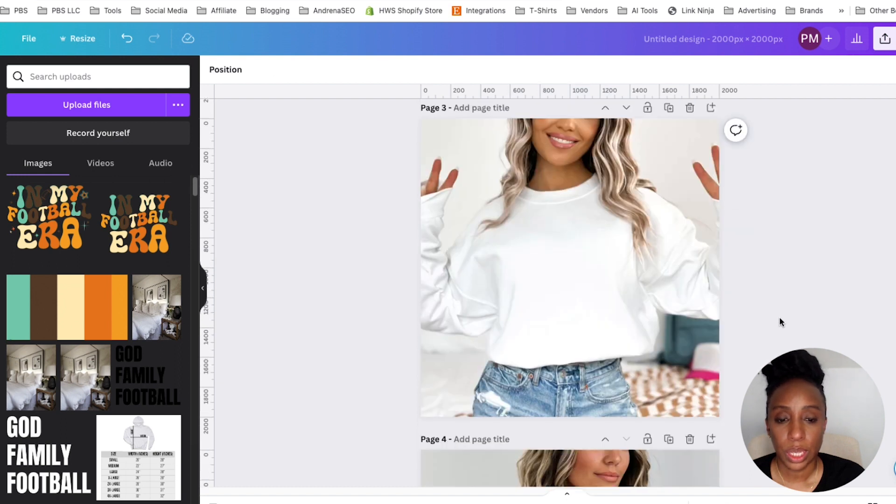
click(71, 247)
drag(538, 305, 499, 328)
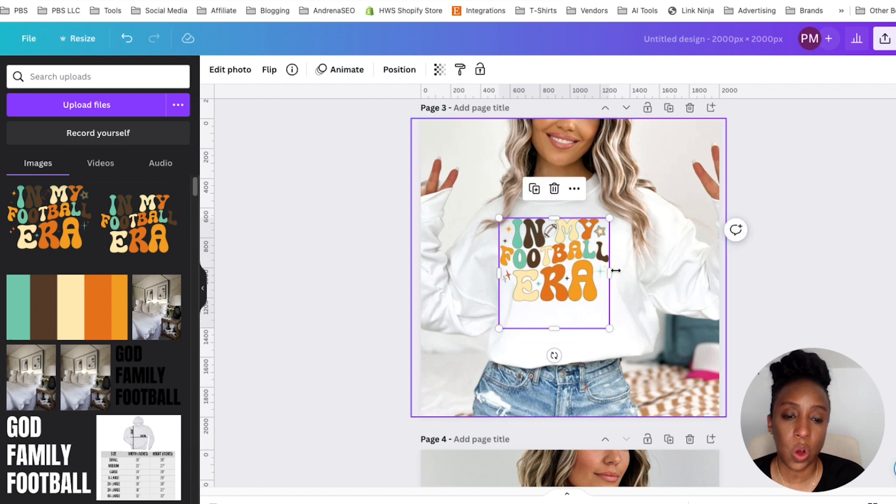
drag(552, 286, 557, 286)
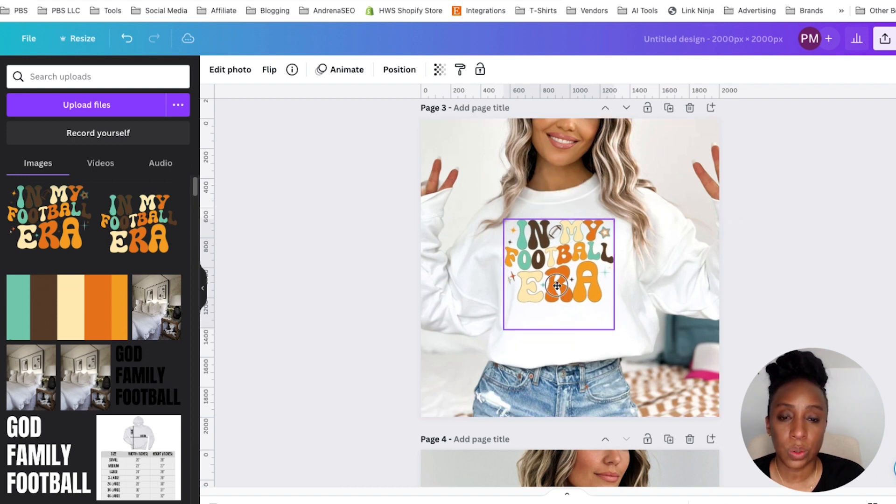
drag(614, 329, 623, 340)
drag(571, 286, 569, 284)
Set the transparency of the football era design on page 3 to 90.
click(439, 69)
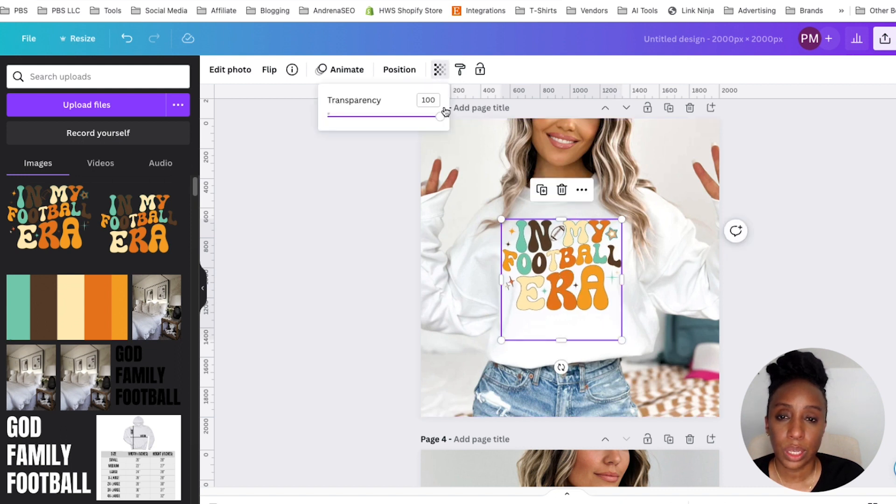
drag(437, 121, 426, 116)
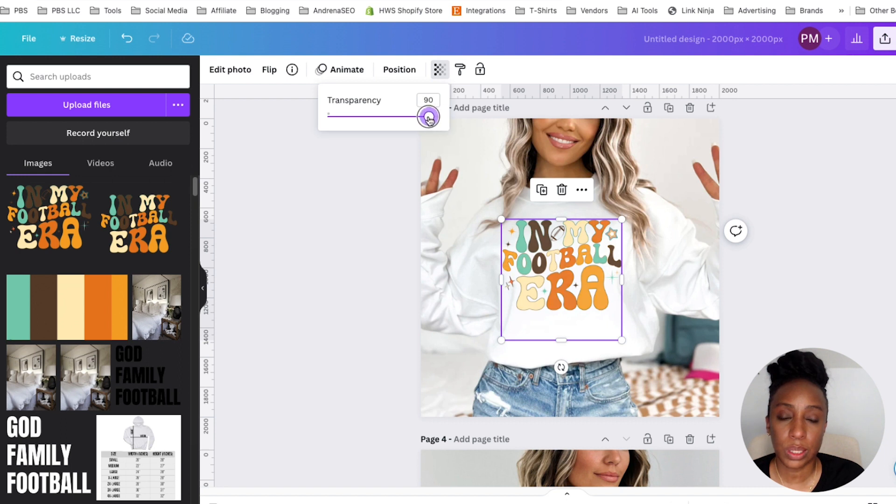
click(784, 280)
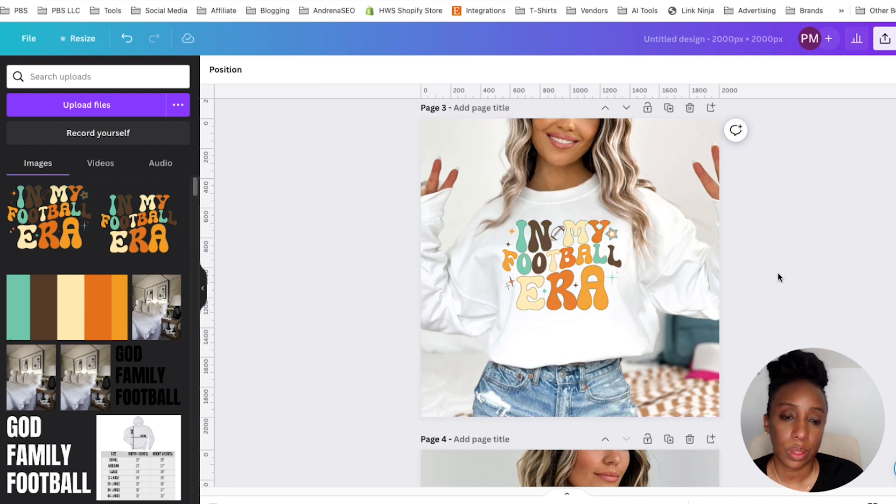
Add the football era design to page 4, scaled to about 760 px wide and positioned on the light grey sweatshirt's chest.
scroll(776, 270, down, 6)
click(49, 217)
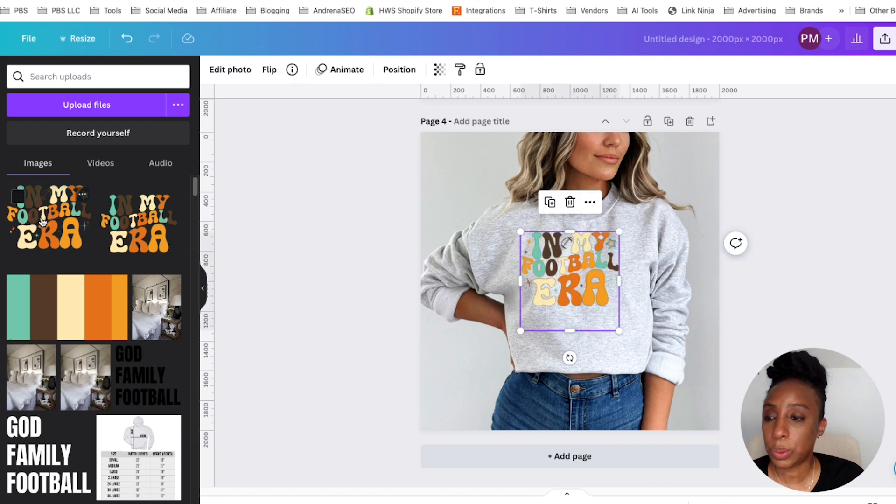
drag(557, 267, 557, 263)
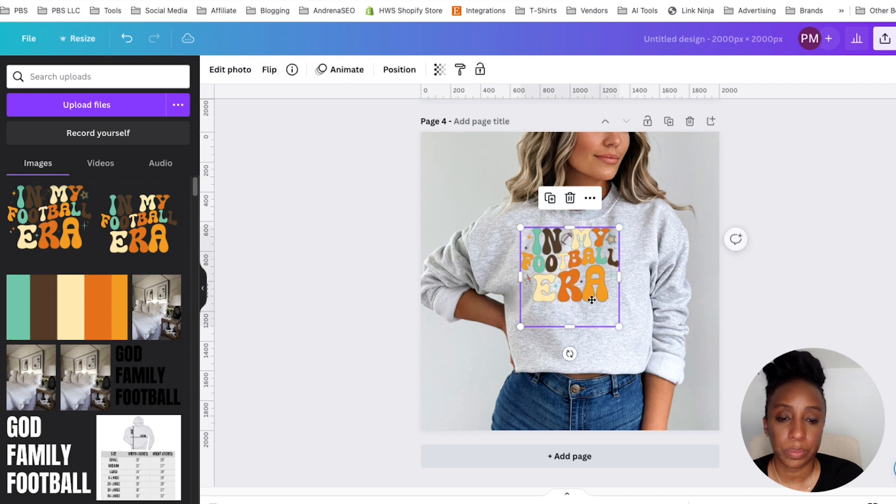
drag(620, 326, 636, 337)
drag(564, 283, 566, 288)
Set the transparency of the football era design on page 4 to 88.
click(439, 70)
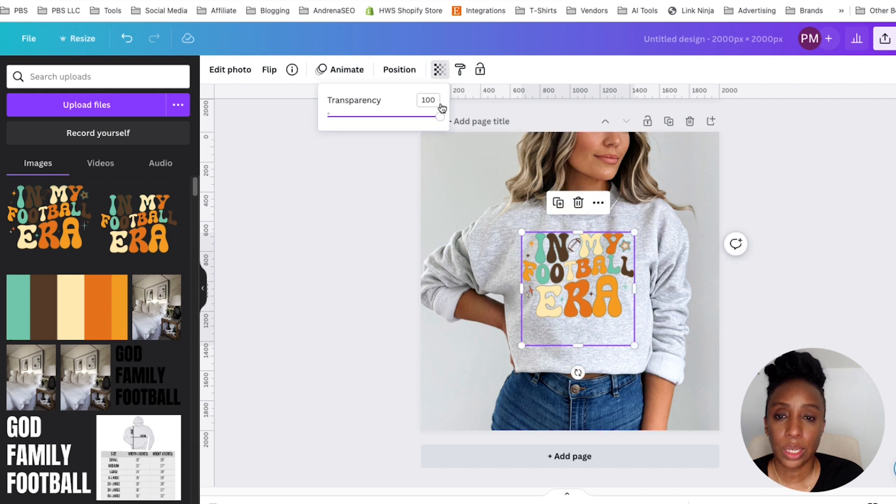
drag(437, 118, 427, 120)
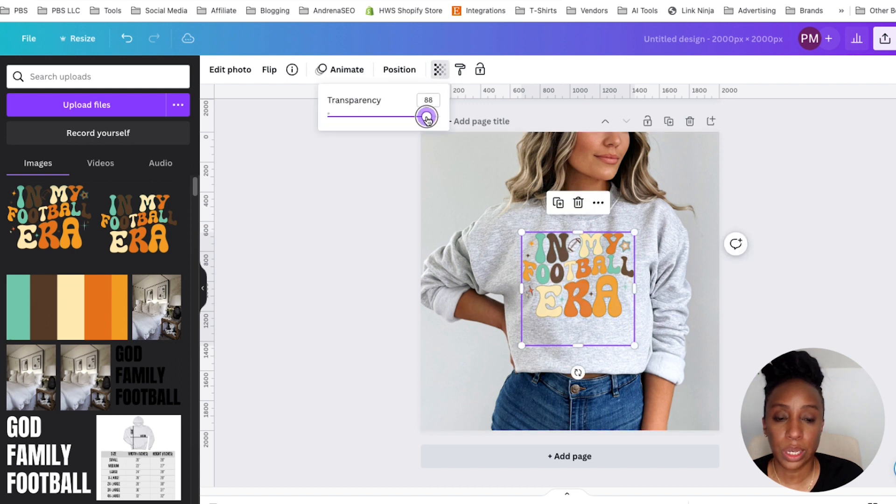
click(752, 294)
click(776, 306)
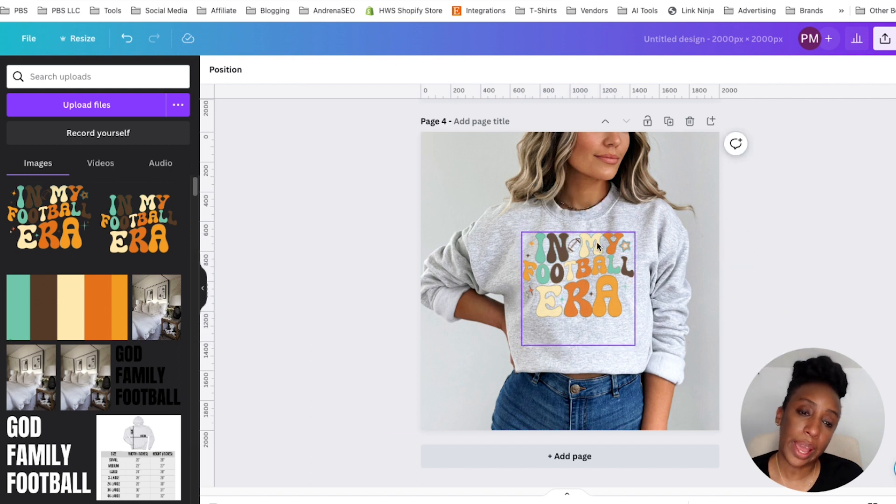
Rename the untitled 2000 × 2000 px design as "Mockup - Football Era".
scroll(570, 280, up, 1)
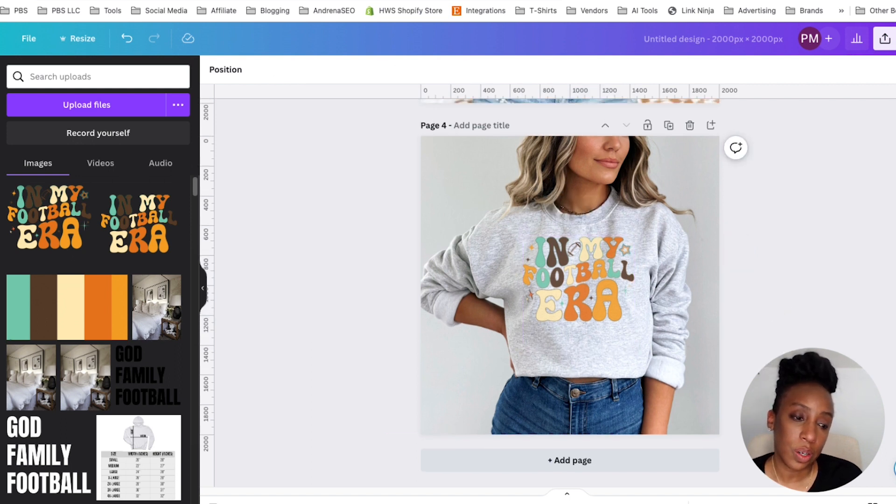
scroll(879, 204, up, 15)
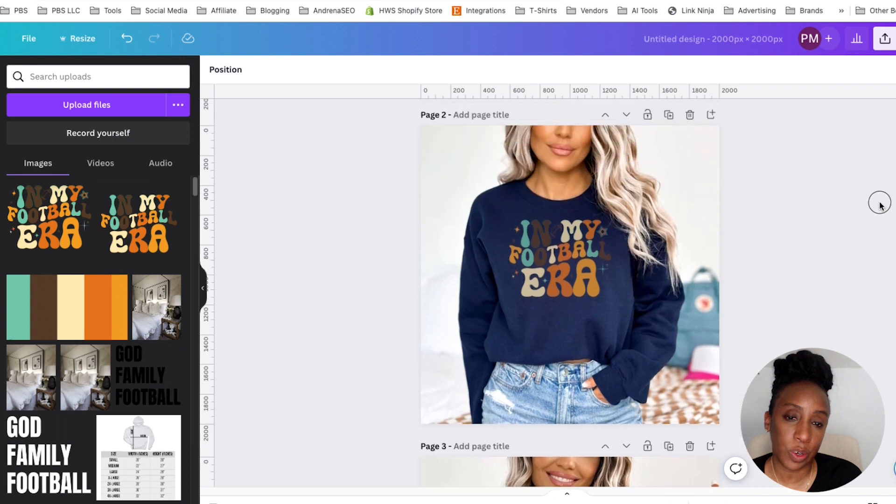
scroll(880, 204, up, 2)
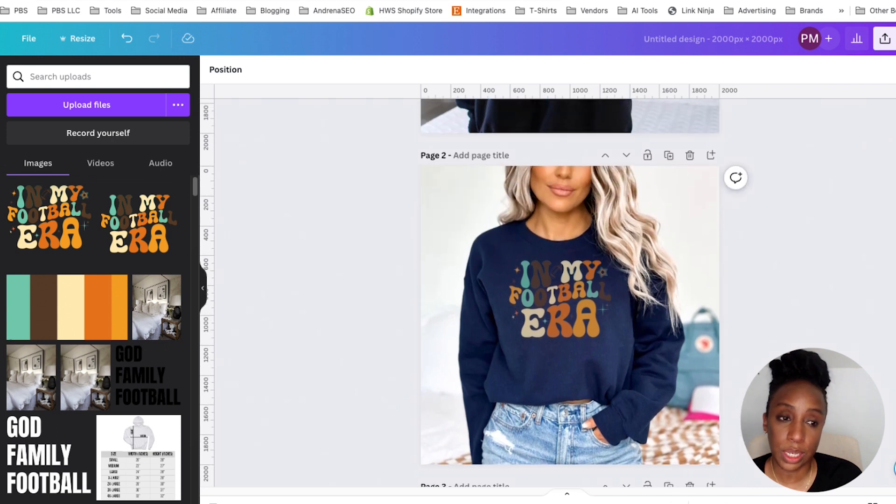
scroll(570, 292, up, 12)
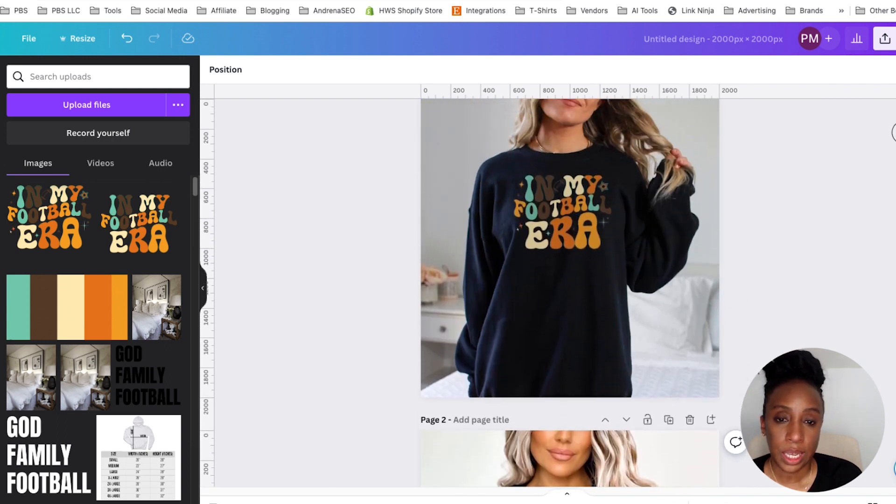
scroll(565, 234, up, 1)
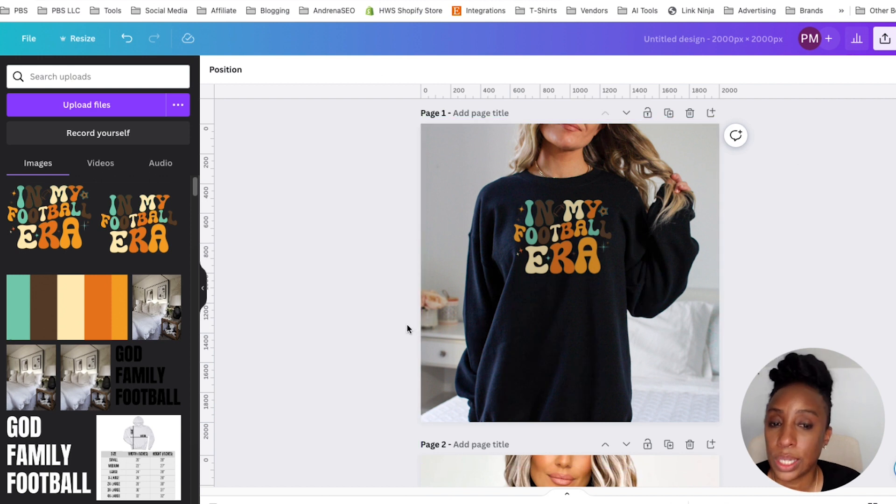
click(667, 41)
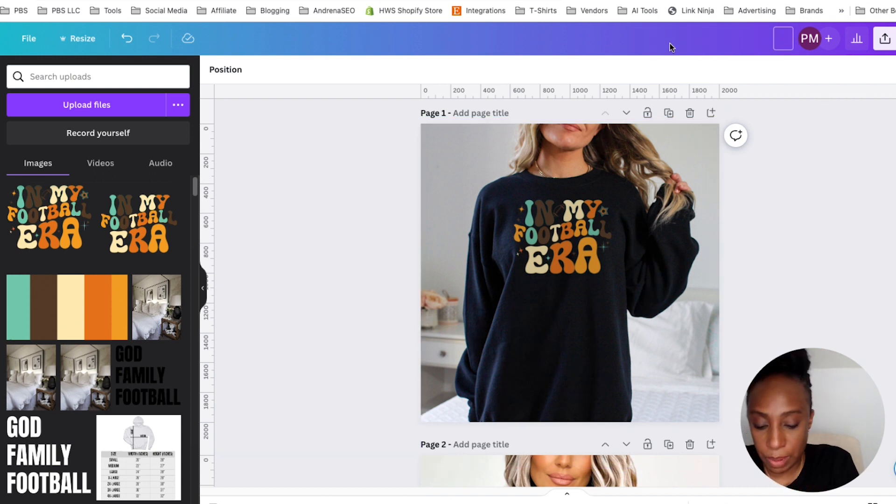
text(Mockup -)
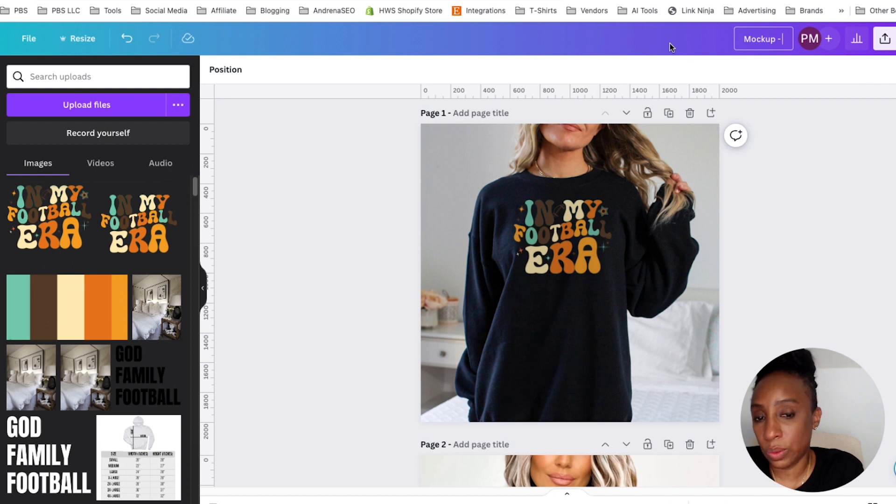
text( F)
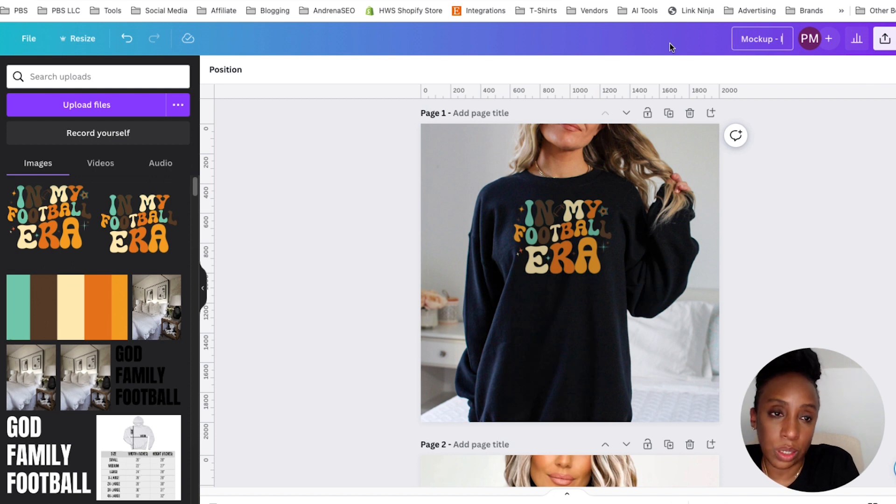
text(ootball Era)
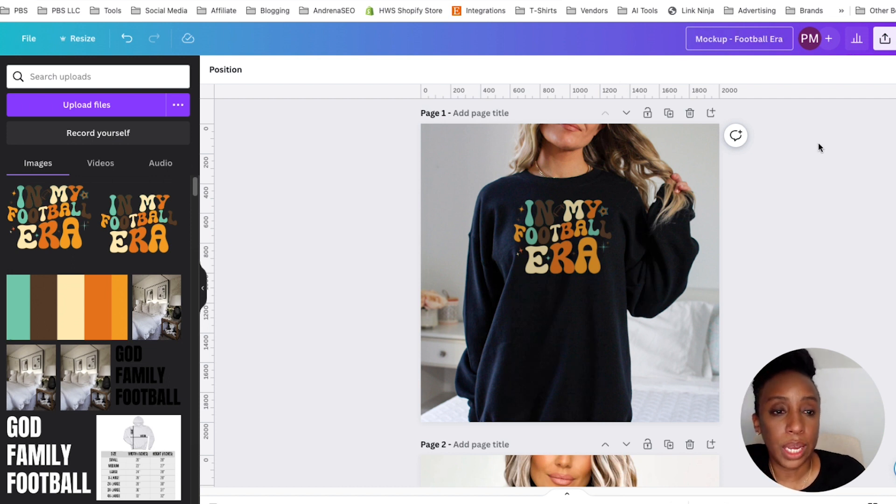
click(785, 139)
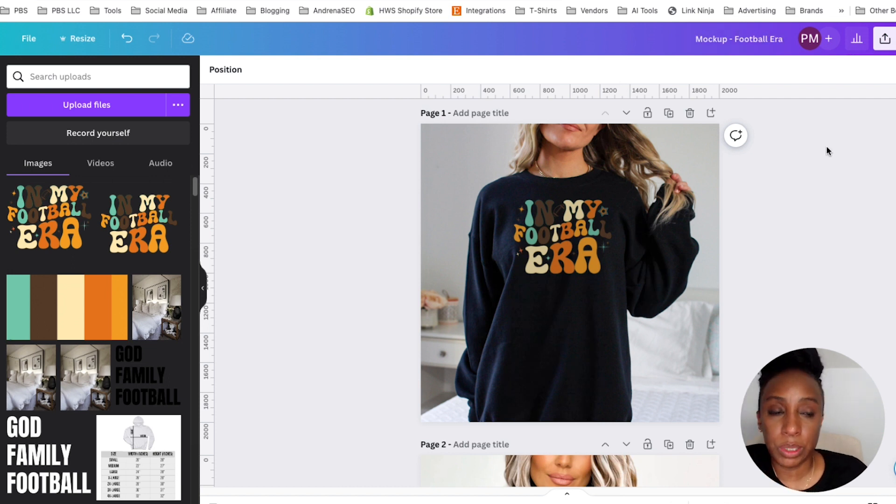
Download all four pages of the mockup design as PNG files at 2,000 × 2,000 px.
click(892, 46)
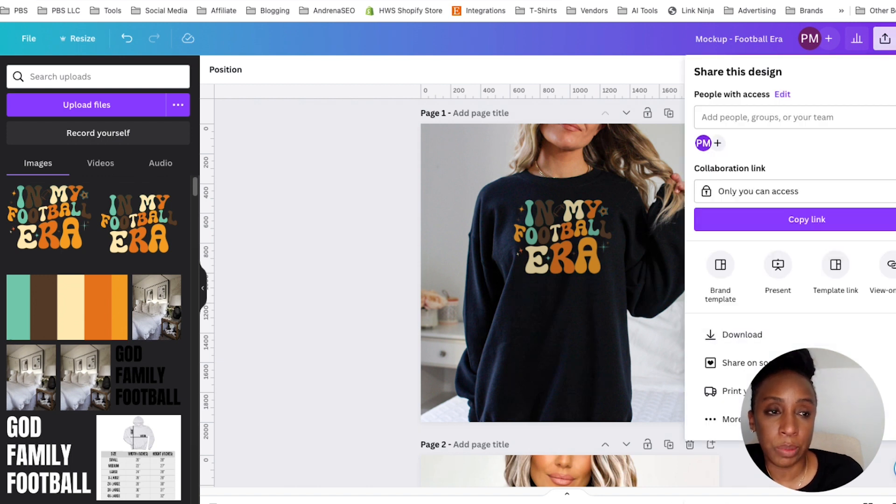
click(758, 340)
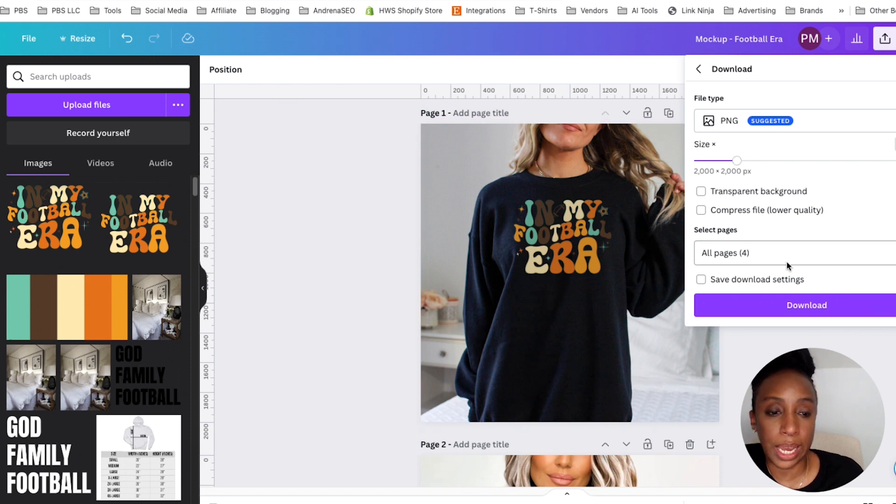
click(798, 311)
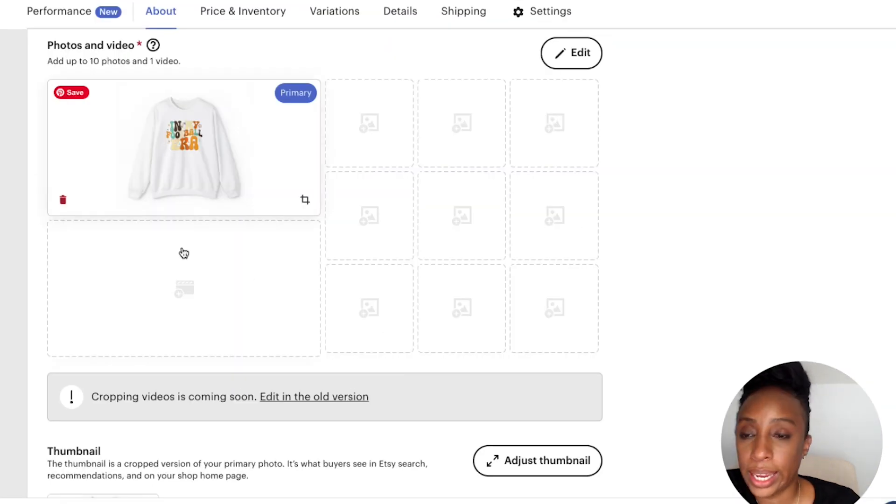
Replace the listing's existing photo with 1.png through 4.png from the Mockup - Football Era folder in Downloads.
mouse_move(72, 148)
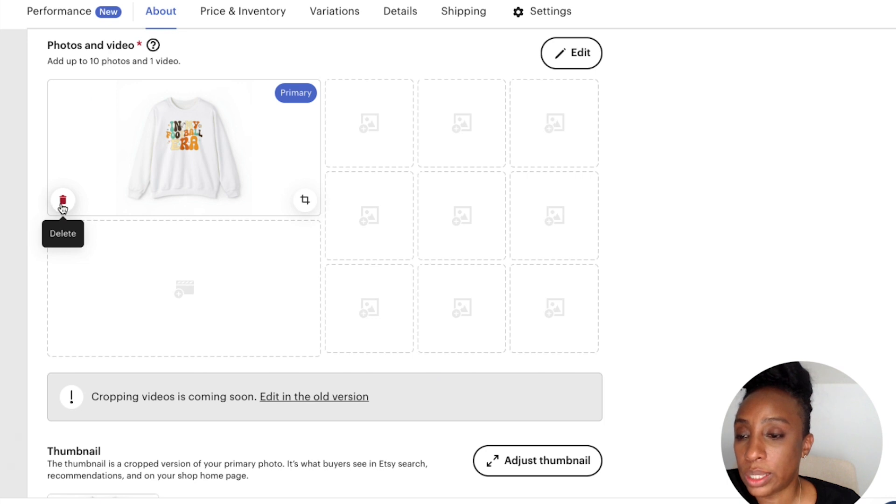
click(63, 203)
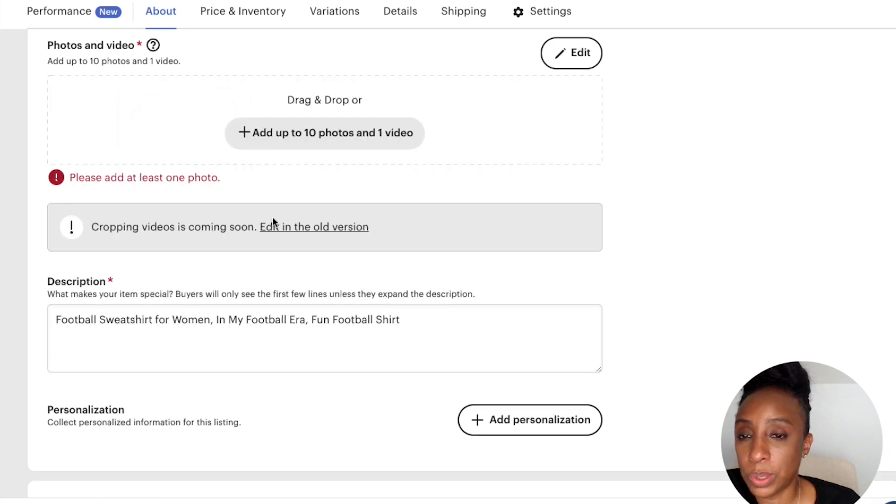
click(288, 135)
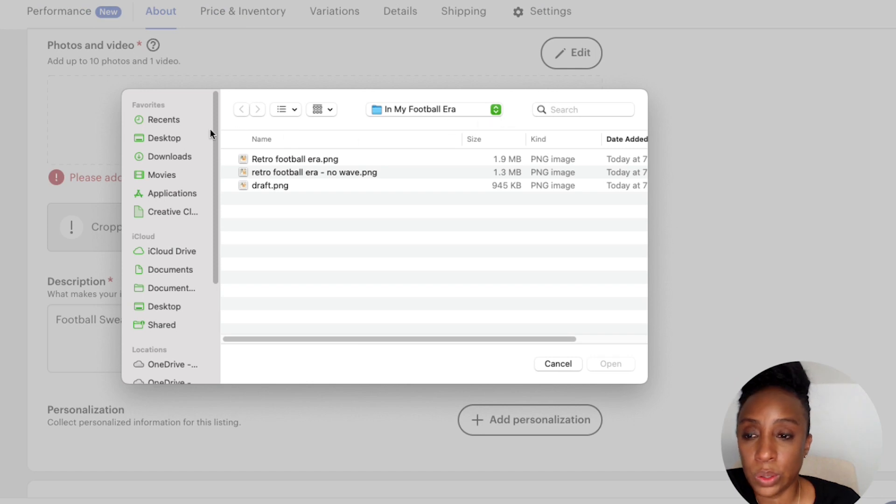
click(158, 156)
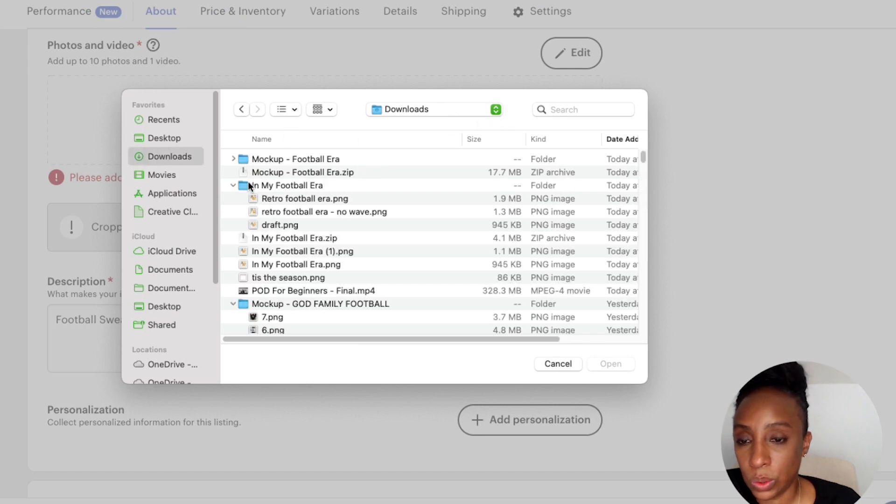
click(233, 159)
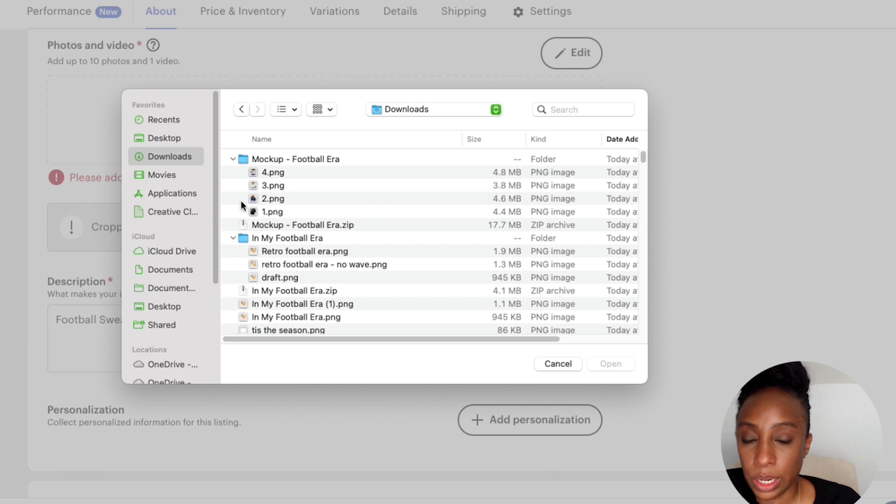
click(258, 172)
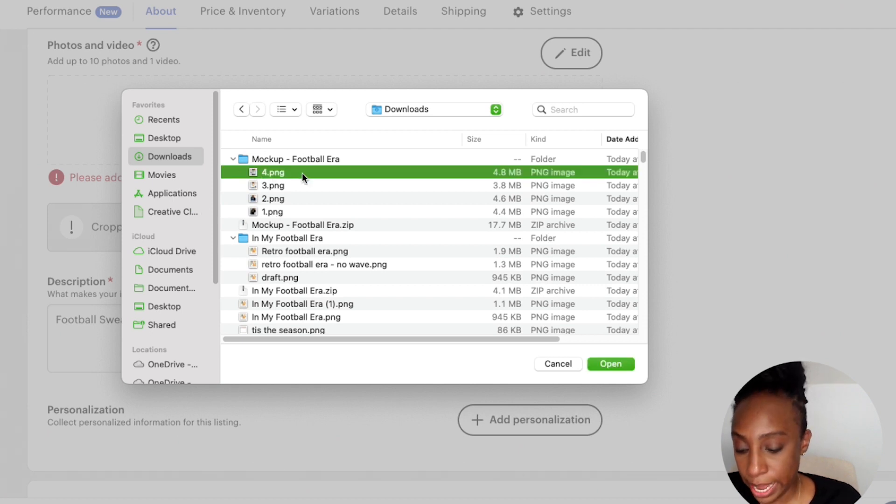
shift+click(263, 212)
click(602, 366)
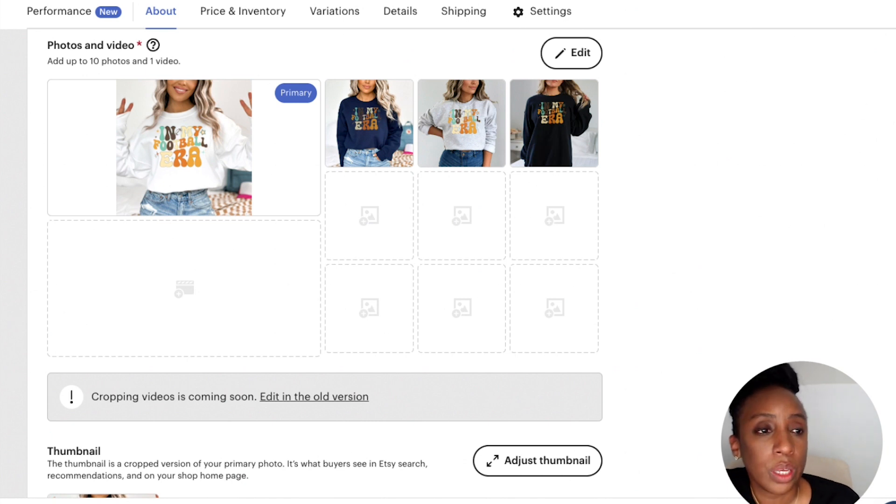
Adjust the listing thumbnail by zooming in slightly and shifting the photo down so the model's smile and the full football design show.
scroll(324, 262, down, 7)
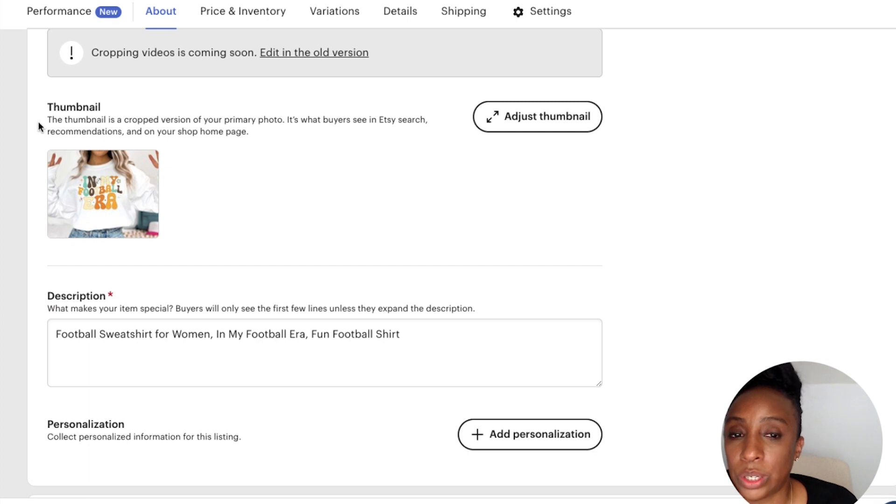
click(522, 125)
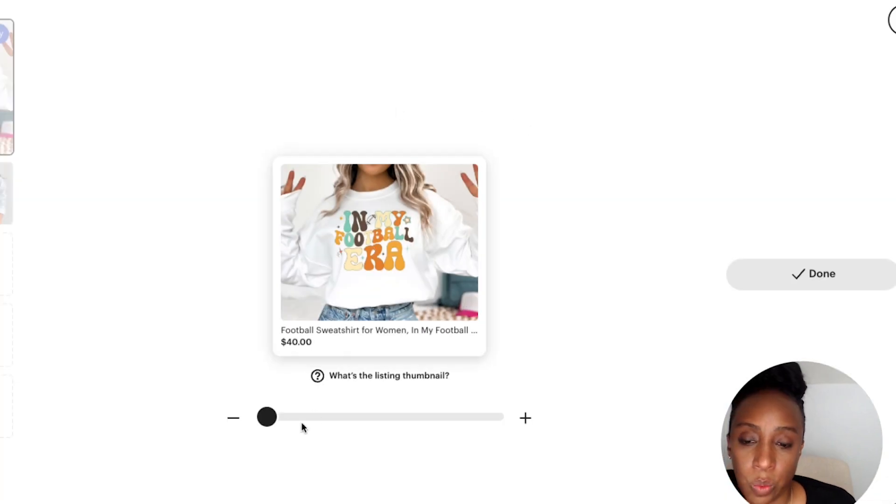
drag(270, 416, 279, 416)
drag(398, 209, 399, 232)
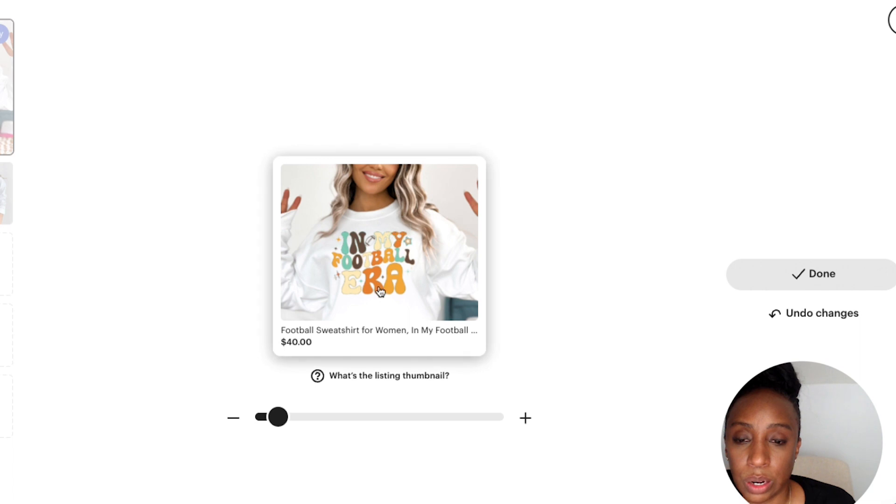
drag(278, 417, 279, 420)
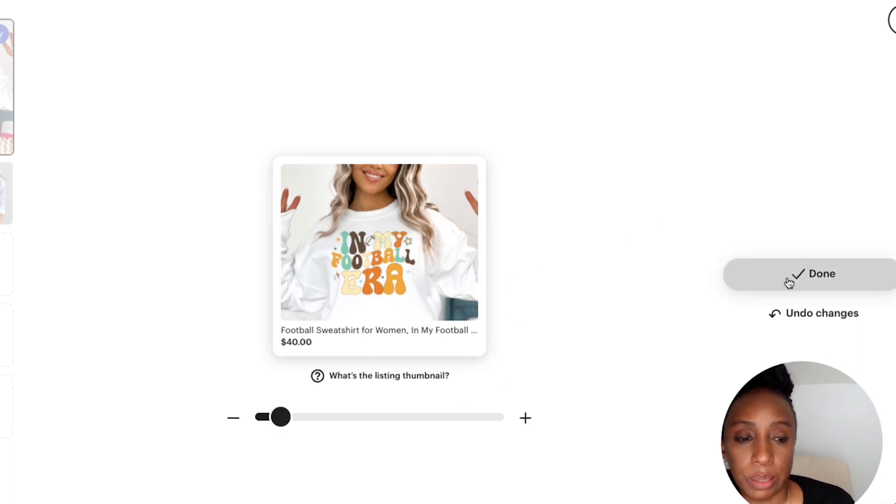
click(792, 276)
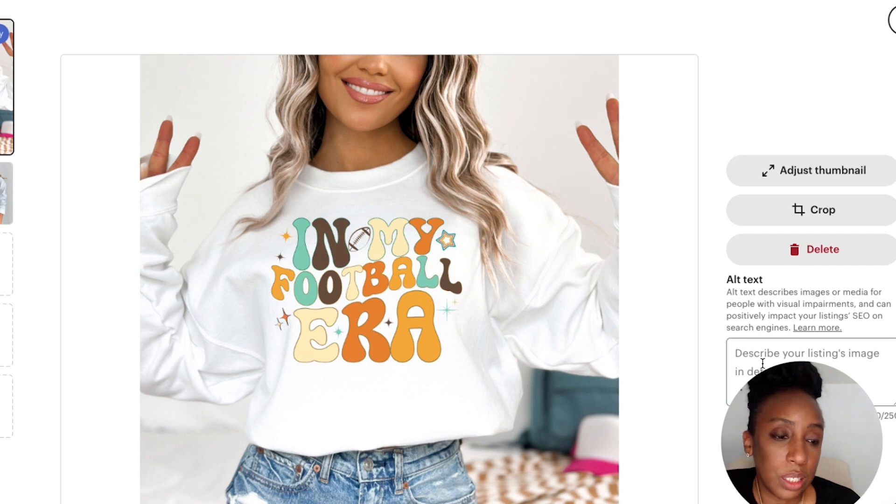
Set the primary photo's alt text to "Football Sweatshirt - In My Football Era" and close the photo editor.
click(762, 363)
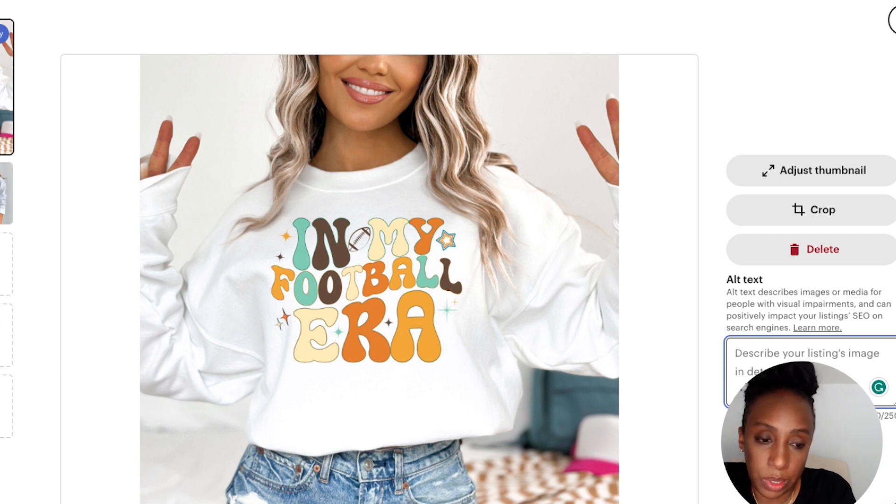
text(Football)
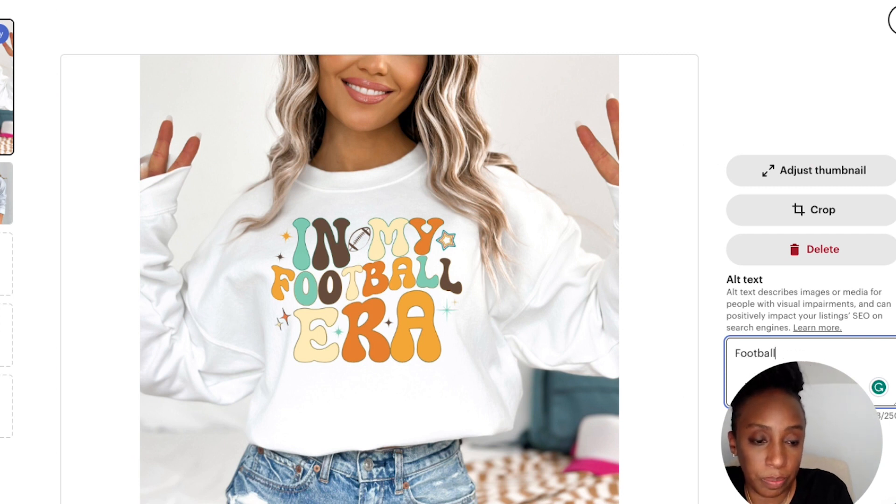
text( Sweatshirt -)
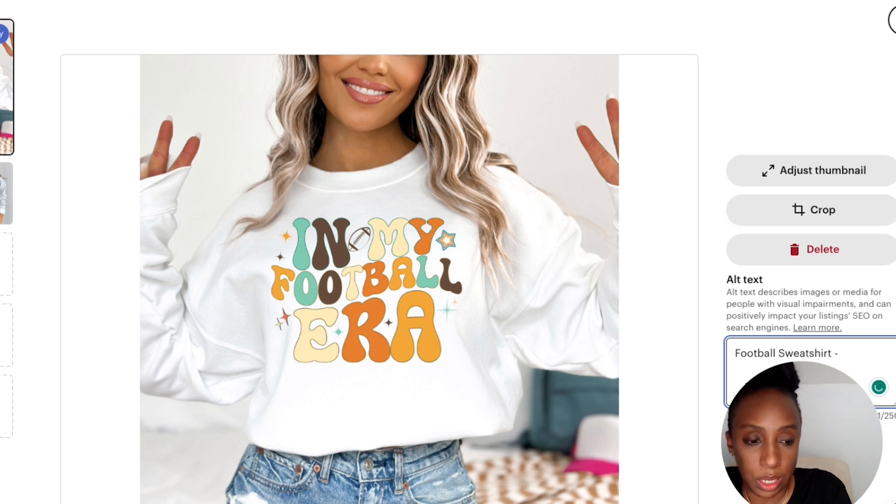
text( In M)
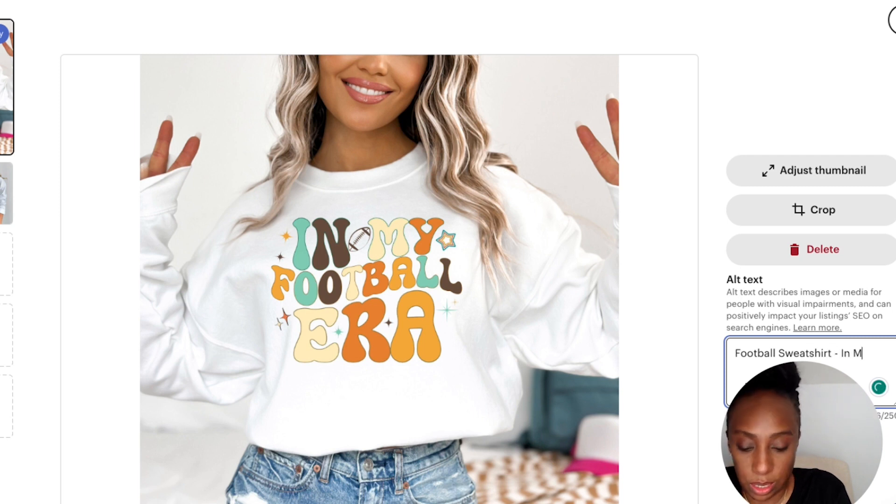
text(y Footb)
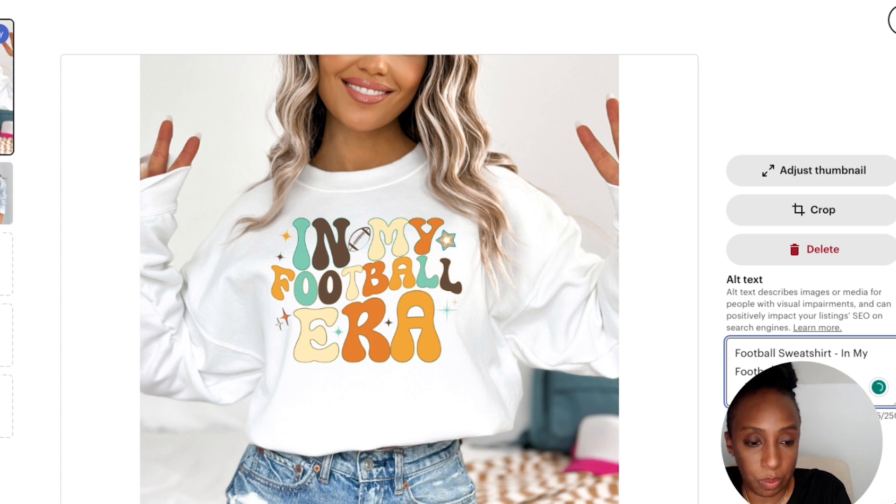
text(all Era)
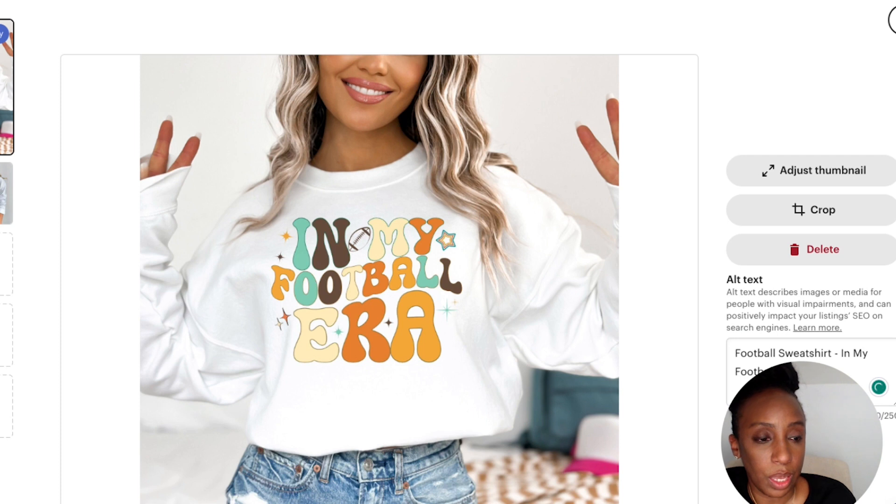
scroll(447, 252, down, 2)
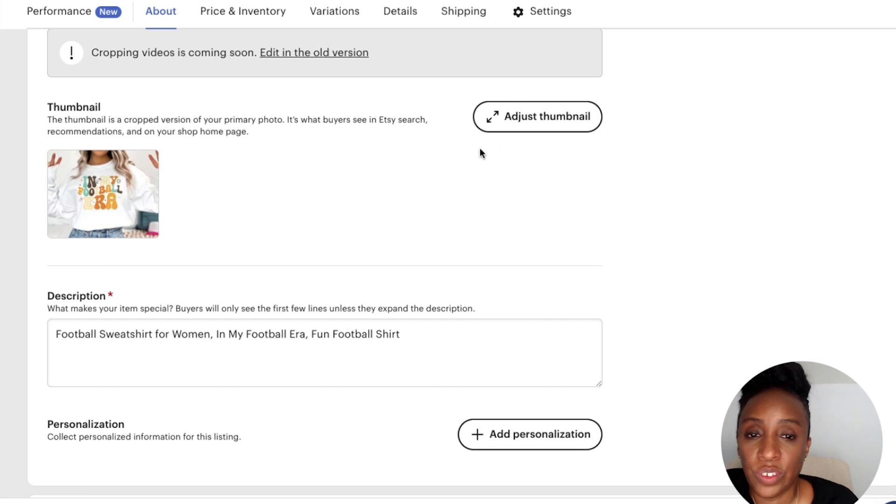
click(551, 130)
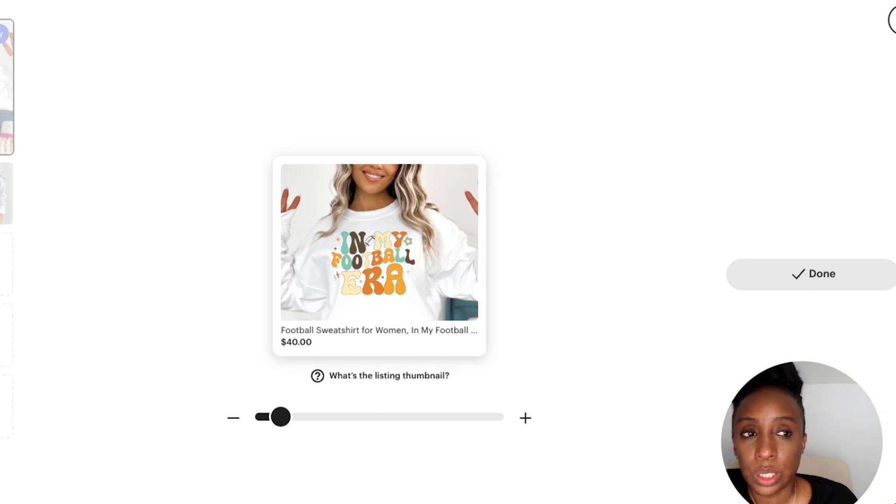
click(894, 20)
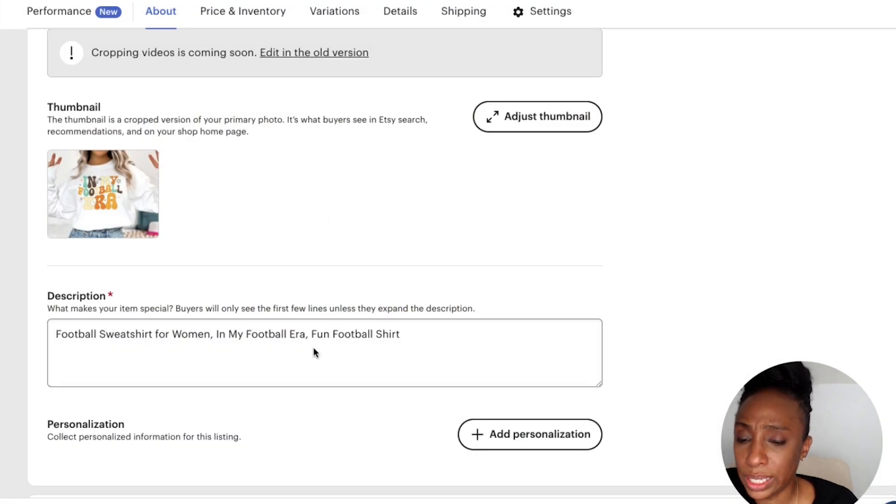
Capitalize "Crewneck" in the listing title using the suggested spelling correction.
scroll(362, 304, up, 10)
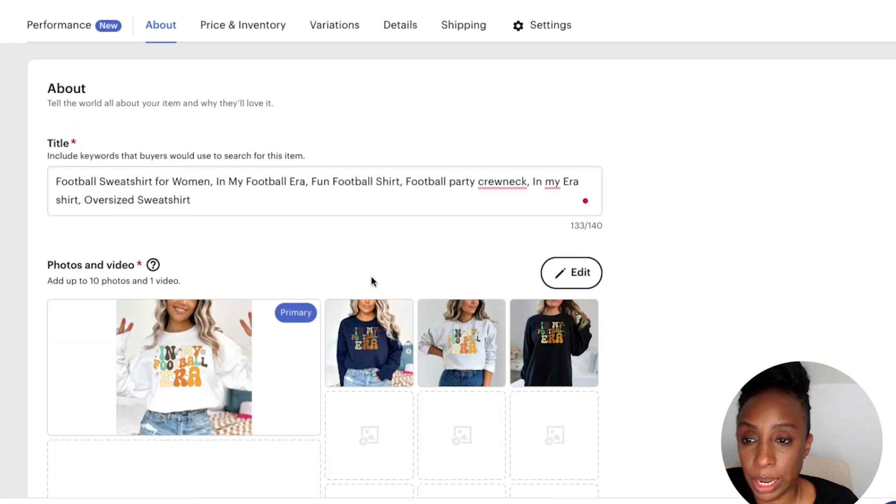
drag(202, 202, 79, 182)
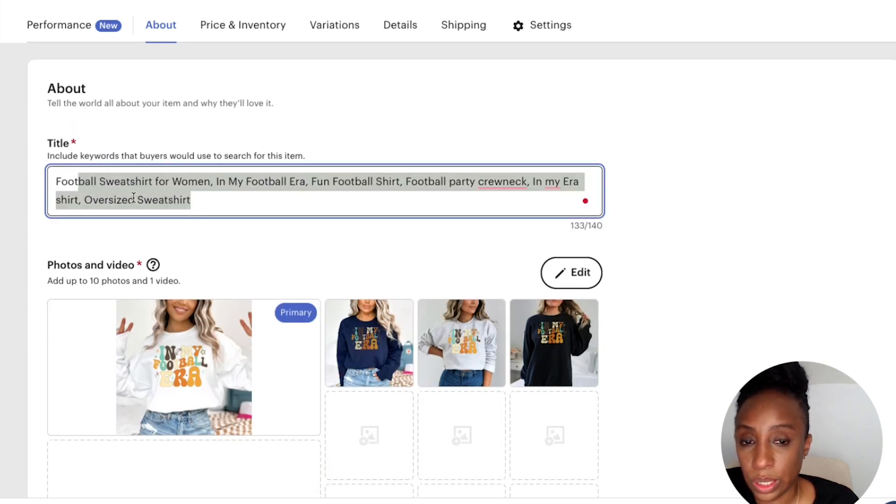
click(447, 205)
mouse_move(510, 186)
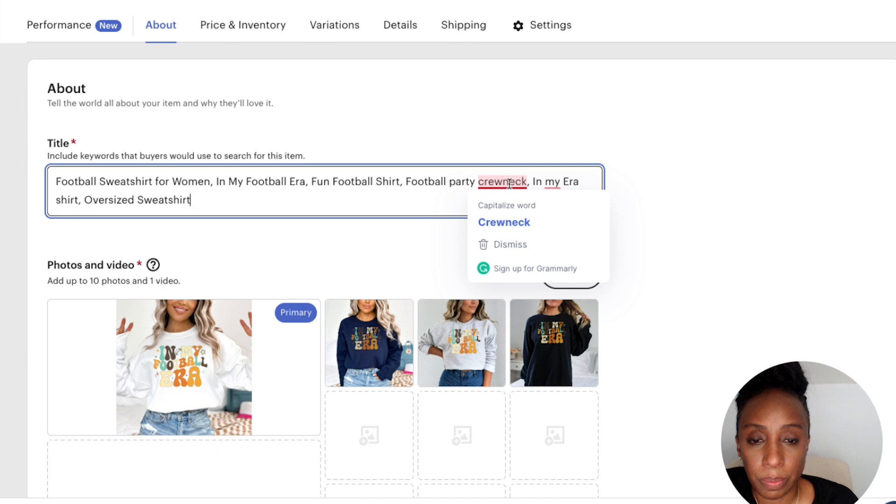
click(500, 223)
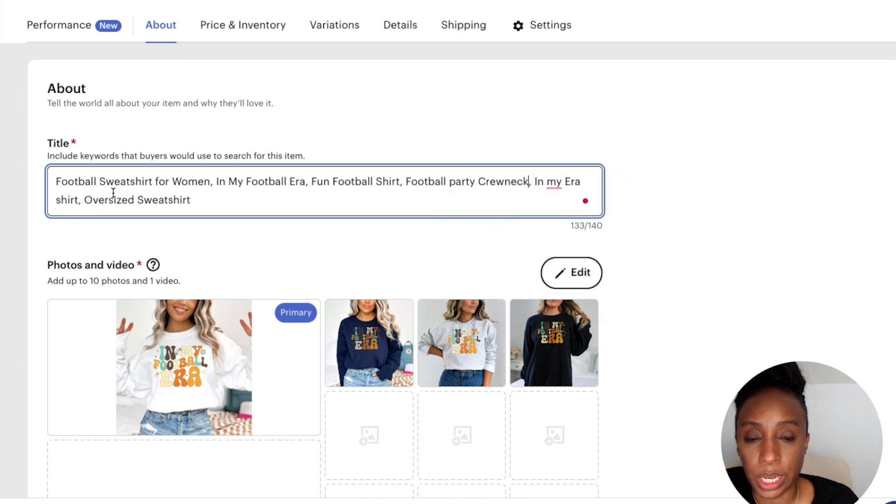
Copy the full listing title and paste it over the existing description text.
drag(215, 200, 48, 184)
right_click(82, 185)
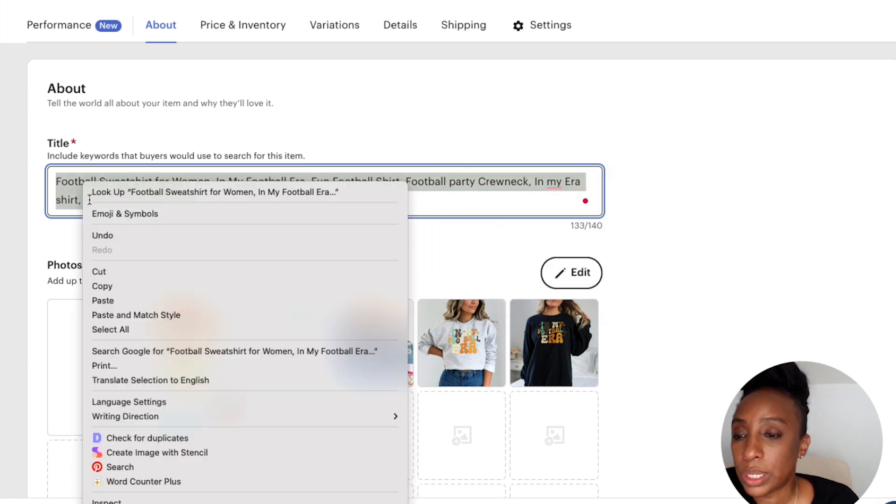
click(114, 287)
scroll(783, 280, down, 10)
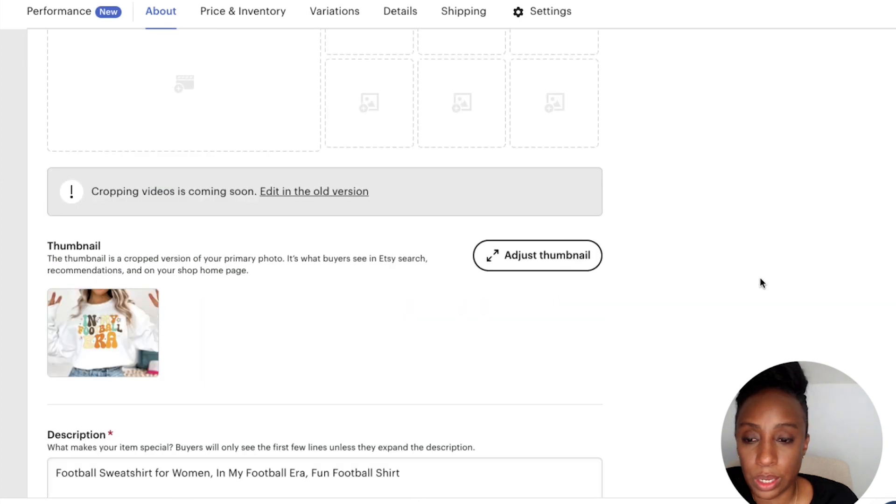
scroll(802, 294, down, 2)
drag(400, 403, 62, 390)
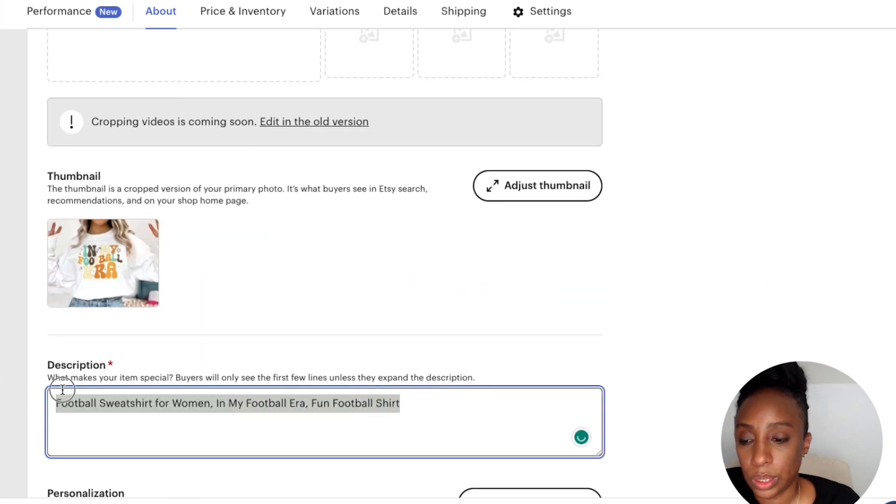
right_click(88, 398)
click(114, 300)
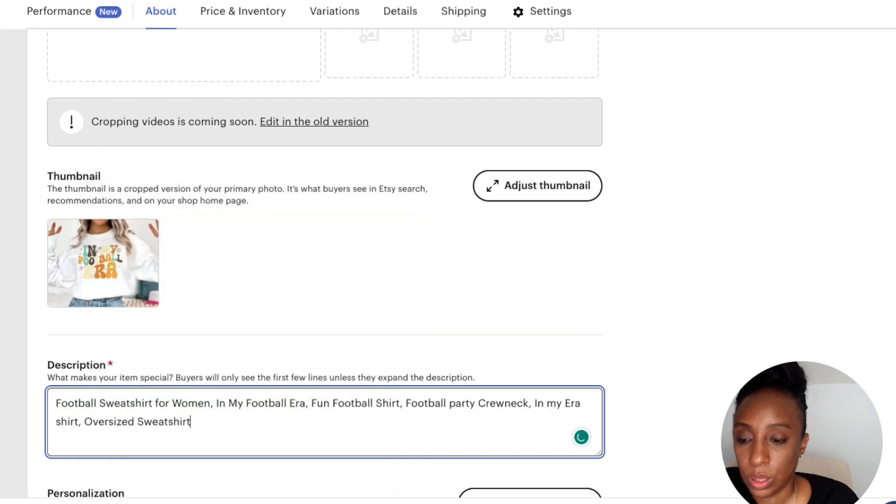
Review the listing's personalization and inventory sections and the size and color variations with their prices, quantities and visibility.
scroll(448, 261, down, 8)
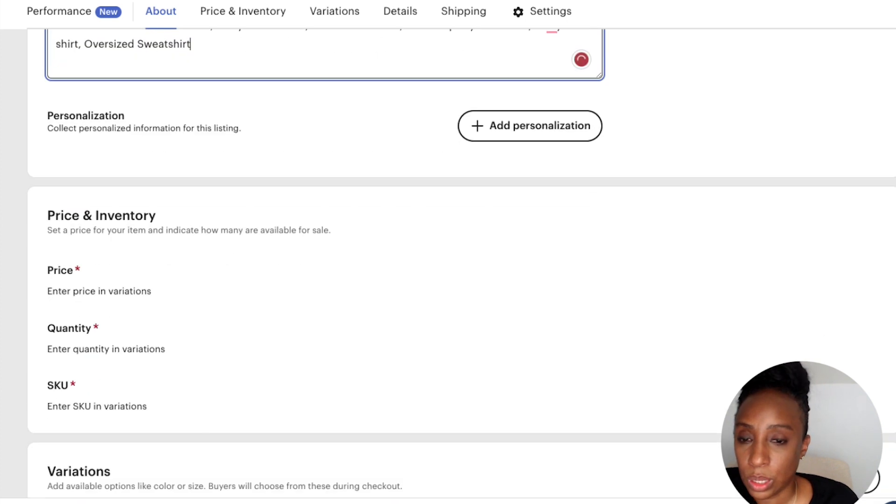
scroll(448, 262, up, 3)
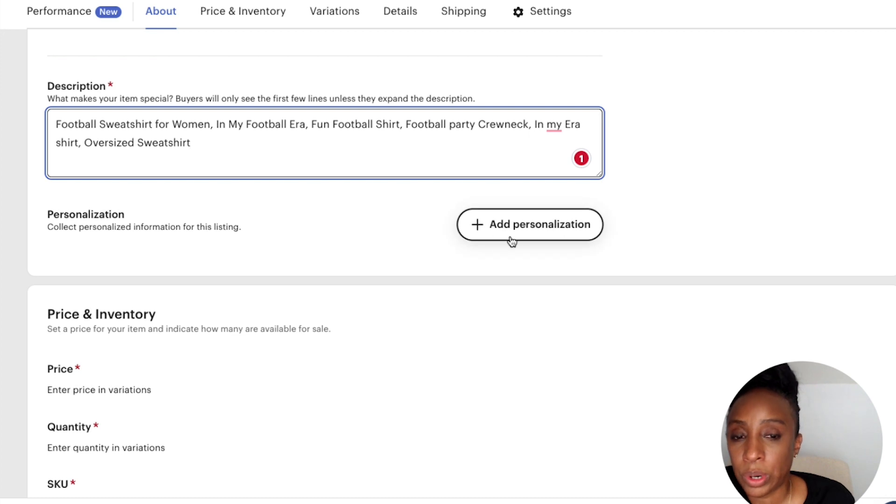
scroll(448, 261, down, 9)
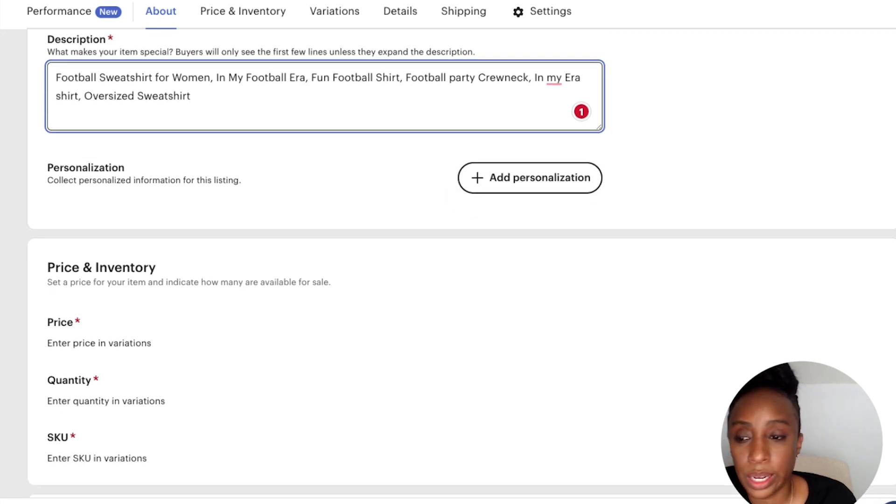
scroll(462, 273, up, 6)
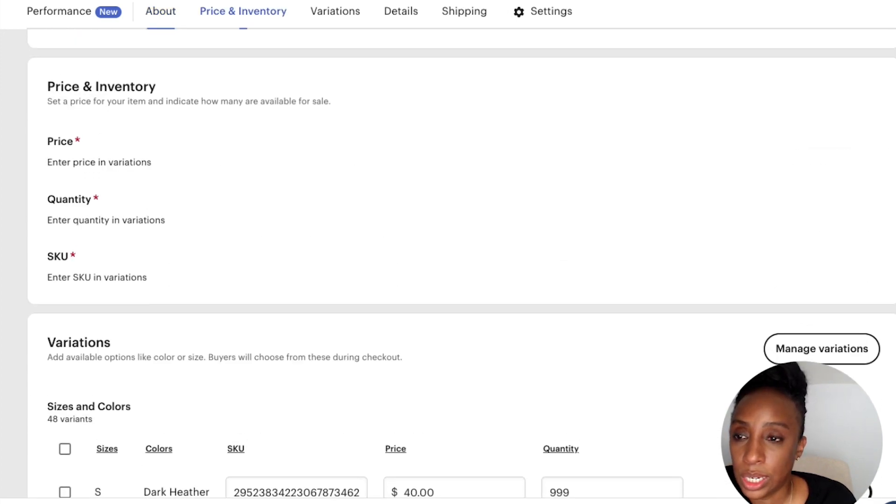
scroll(462, 273, down, 3)
scroll(448, 261, down, 7)
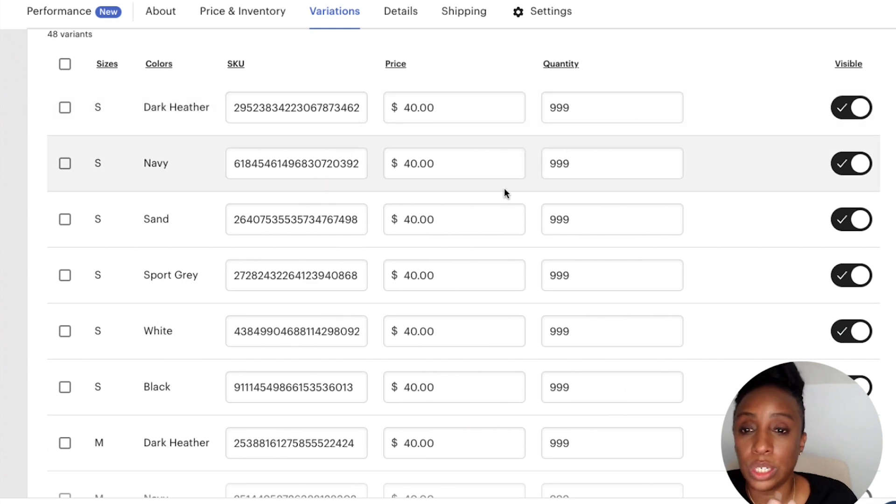
scroll(464, 261, down, 3)
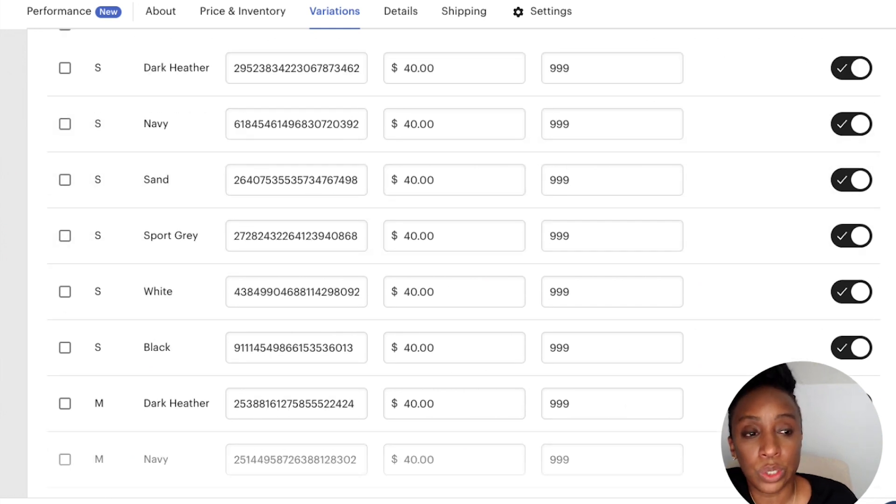
Set the listing's sleeve length attribute to Long sleeve.
scroll(463, 261, down, 3)
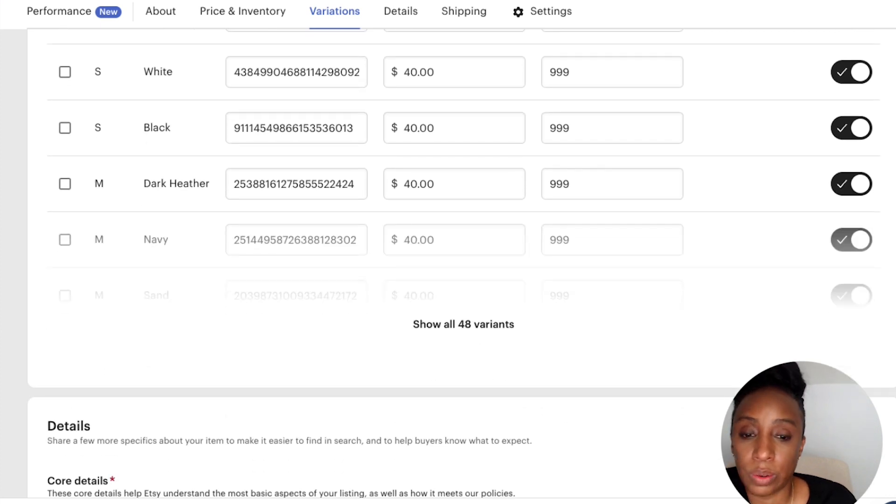
scroll(463, 261, down, 6)
scroll(462, 264, down, 8)
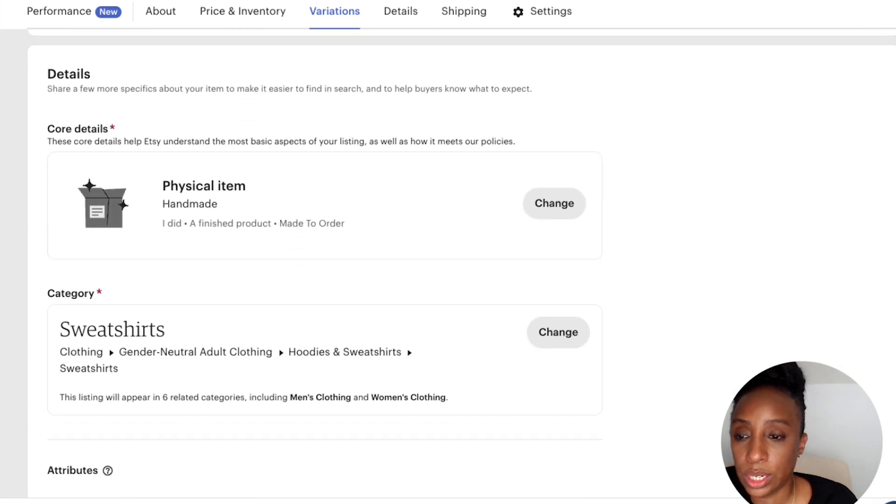
scroll(462, 265, down, 8)
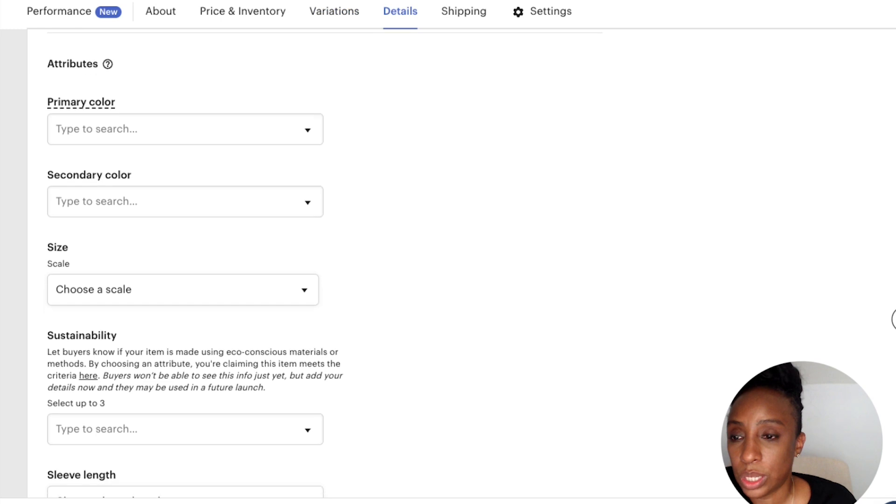
drag(895, 354, 895, 362)
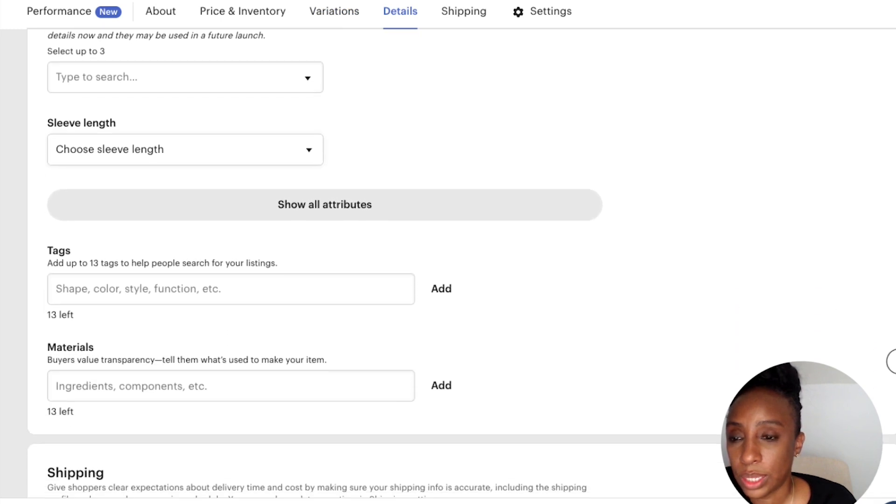
click(307, 151)
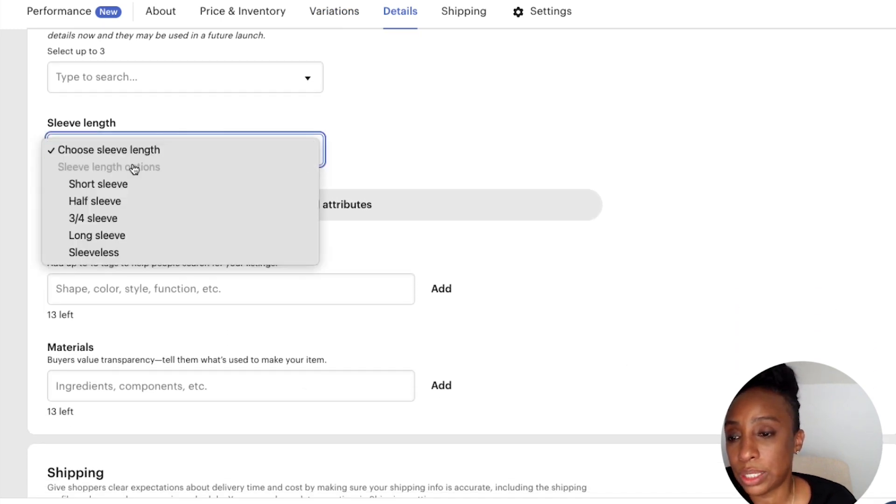
click(89, 236)
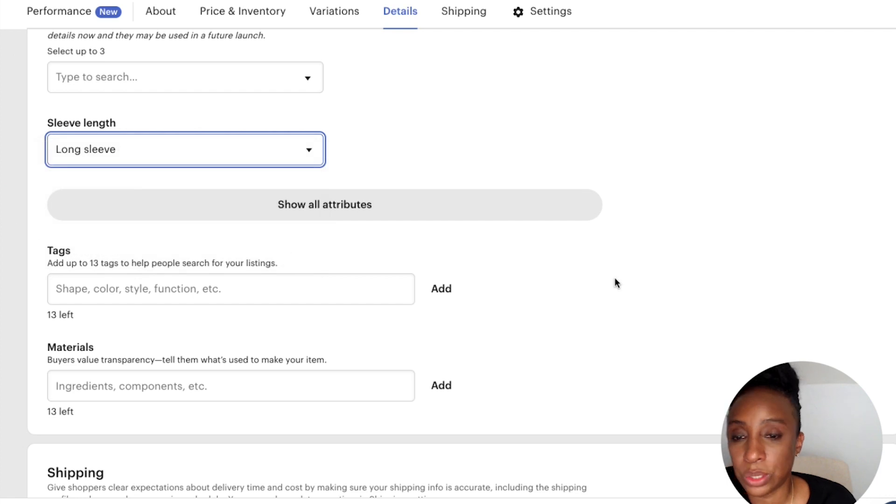
Add the tags "football sweatshirt", "womens sweatshirt", "fall sweatshirt" and "in my era shirt" to the listing.
scroll(159, 226, down, 3)
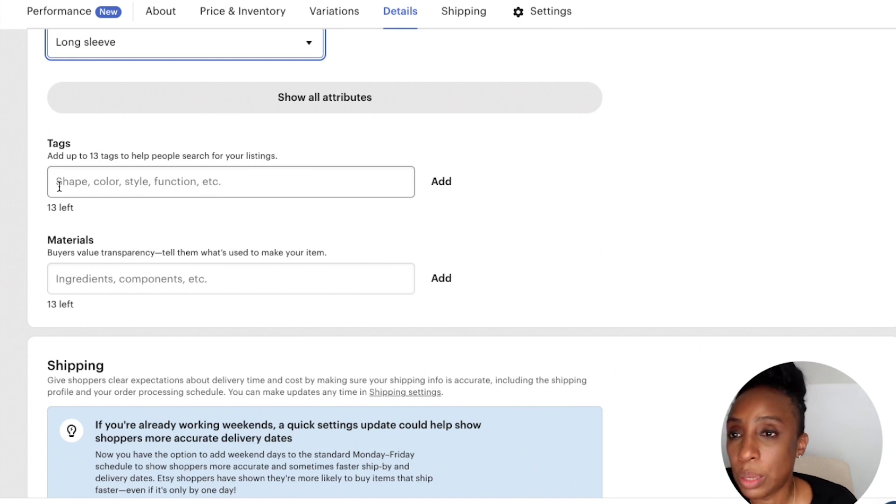
click(81, 182)
text(football sweatshirt)
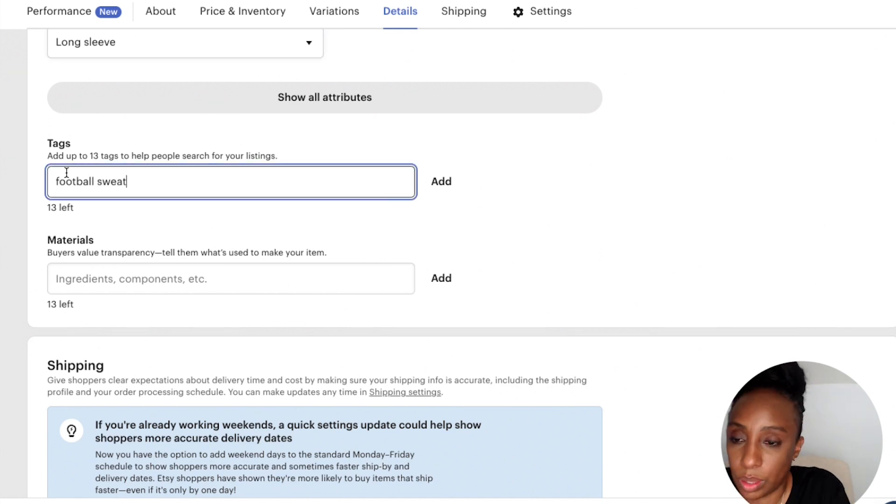
key(Return)
text(womens sweatshirt)
key(Return)
text(fall sweatshirt)
key(Return)
text(in my era shirt)
key(Return)
Add the tags "womens football", "oversized sweatshirt", "trendy sweatshirt" and "football party shirt".
text(womens football shir)
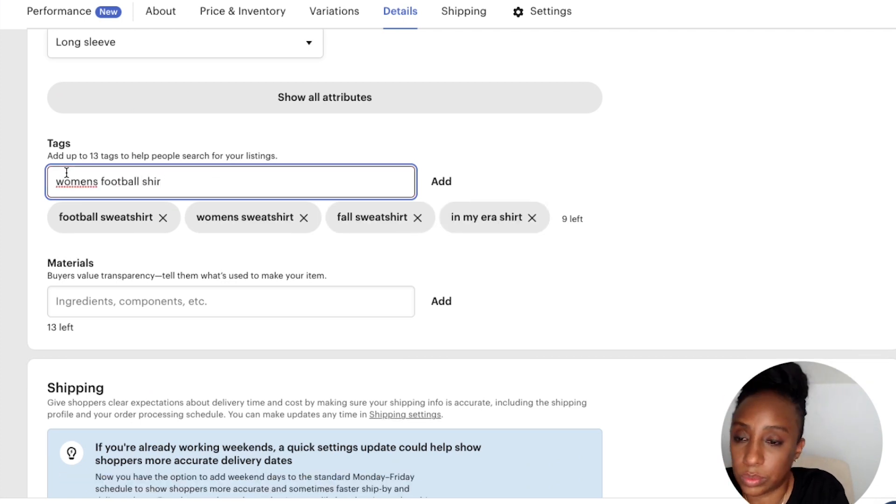
key(BackSpace)
key(BackSpace)
key(BackSpace)
key(BackSpace)
key(BackSpace)
key(Return)
text(oversized sweatshirt)
key(Return)
text(trendy sweatshirt)
key(Return)
text(football party shirt)
key(Return)
Add the tags "tailgate sweatshirt", "womens tailgate" and "mom football shirt".
text(tailgate sweatshirt)
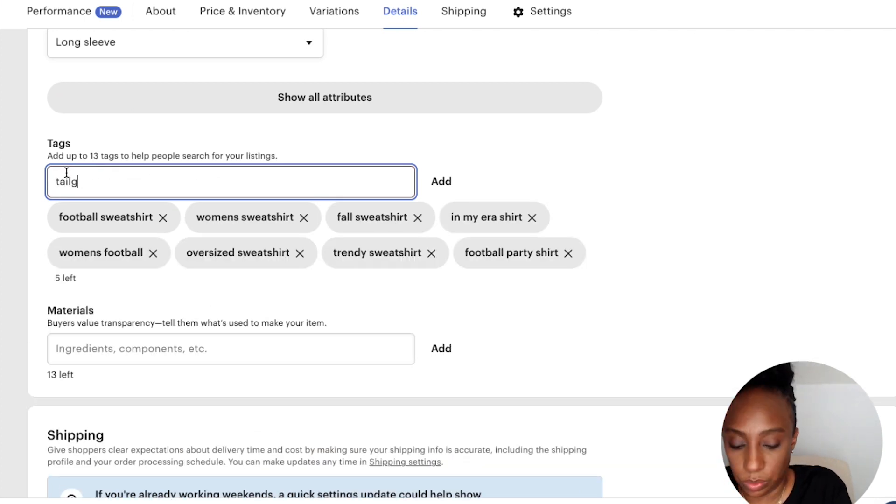
key(Return)
text(womens tailgate shirt)
key(BackSpace)
key(BackSpace)
key(BackSpace)
key(BackSpace)
key(BackSpace)
key(BackSpace)
key(Return)
text(mom football shirt)
key(Return)
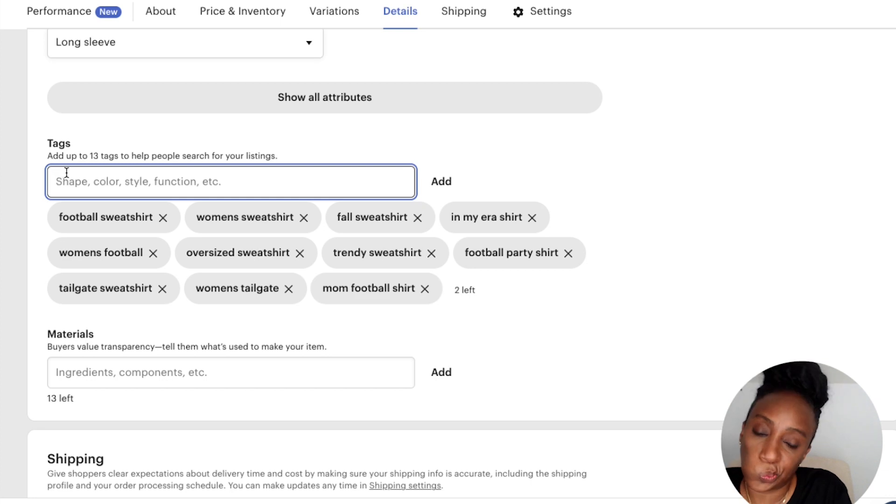
Fill the last two tag slots with "grandma football" and "trendy football".
text(grandma football sh)
key(BackSpace)
key(BackSpace)
key(BackSpace)
key(Return)
text(trendy football shir)
key(BackSpace)
key(BackSpace)
key(BackSpace)
key(BackSpace)
key(BackSpace)
key(Return)
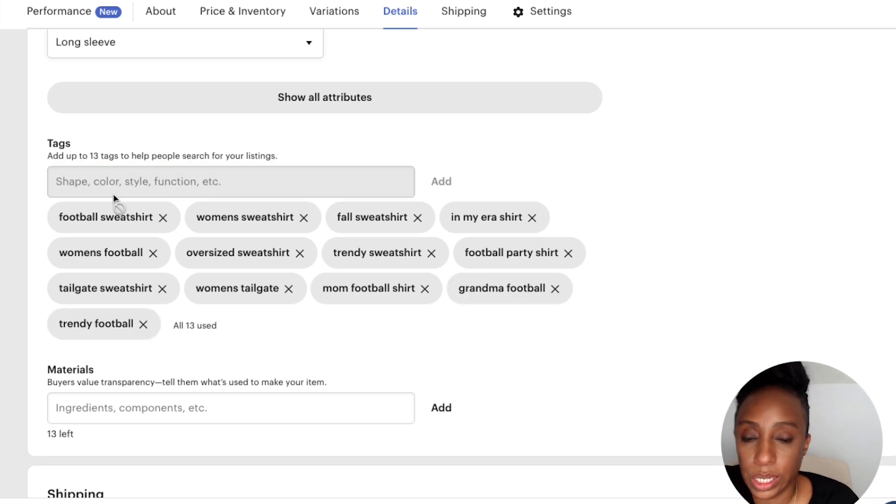
Assign the listing to the Sweatshirts shop section in its settings.
scroll(693, 271, down, 2)
scroll(693, 273, down, 9)
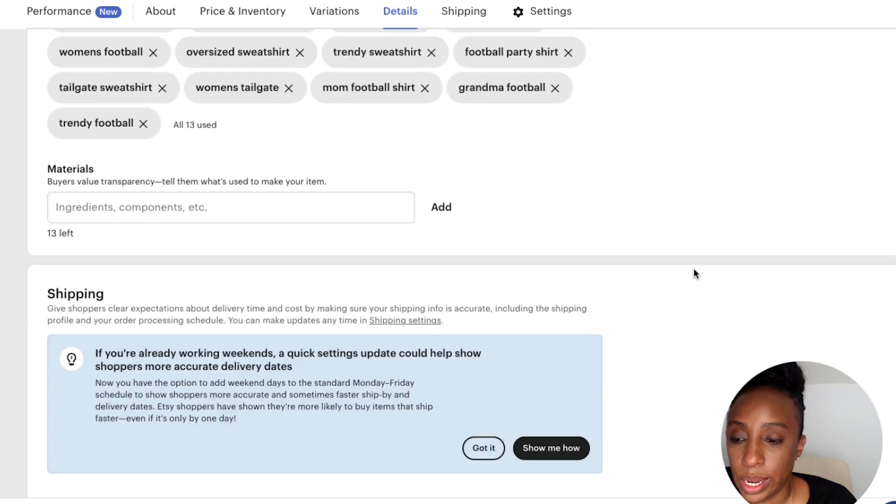
scroll(693, 273, down, 2)
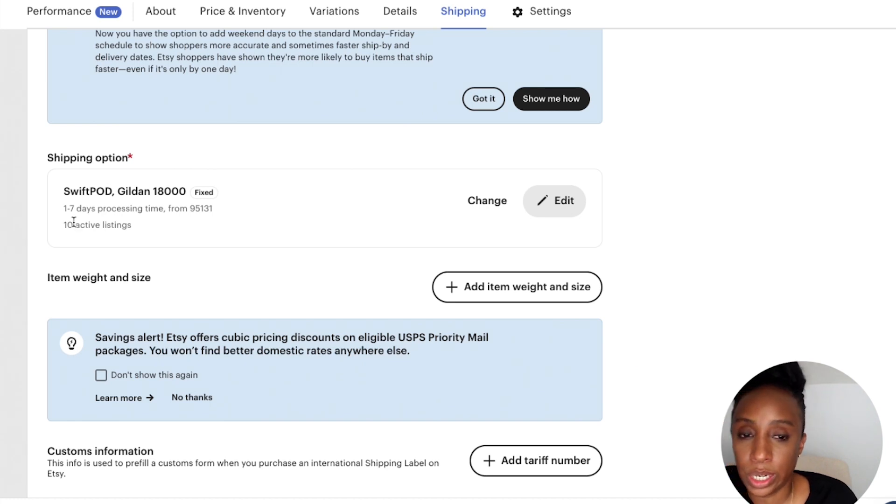
scroll(698, 280, down, 3)
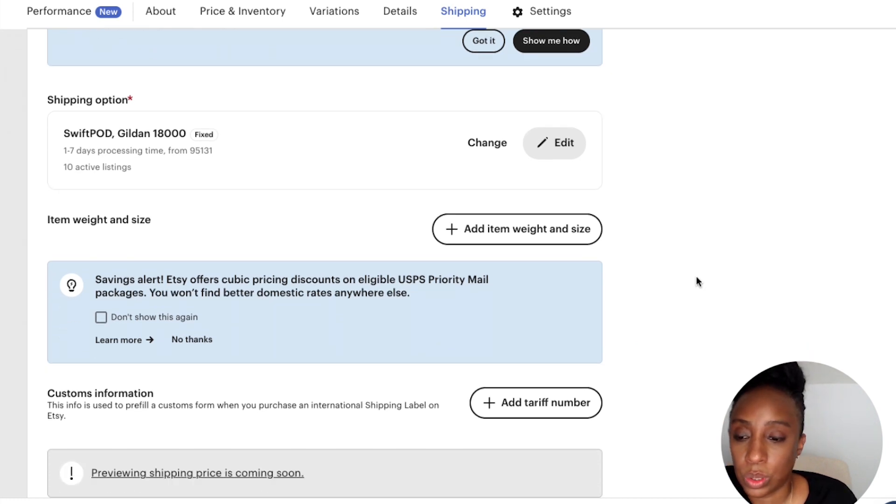
scroll(696, 280, down, 10)
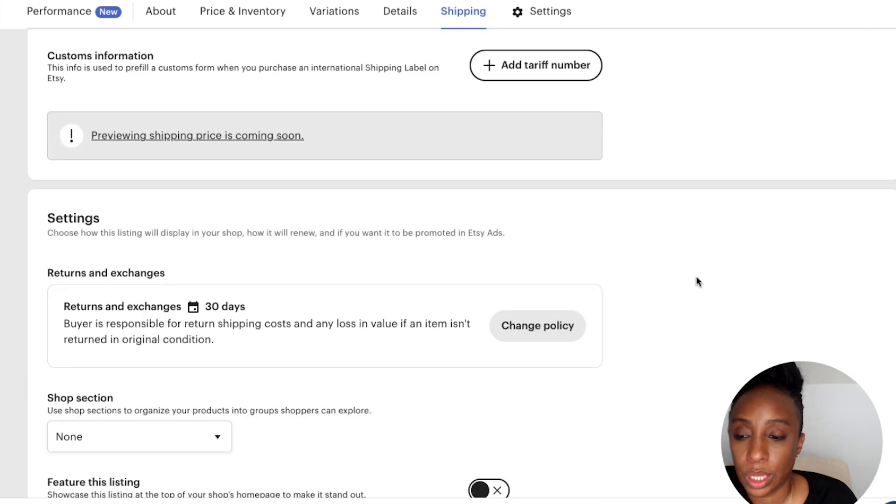
scroll(698, 281, down, 1)
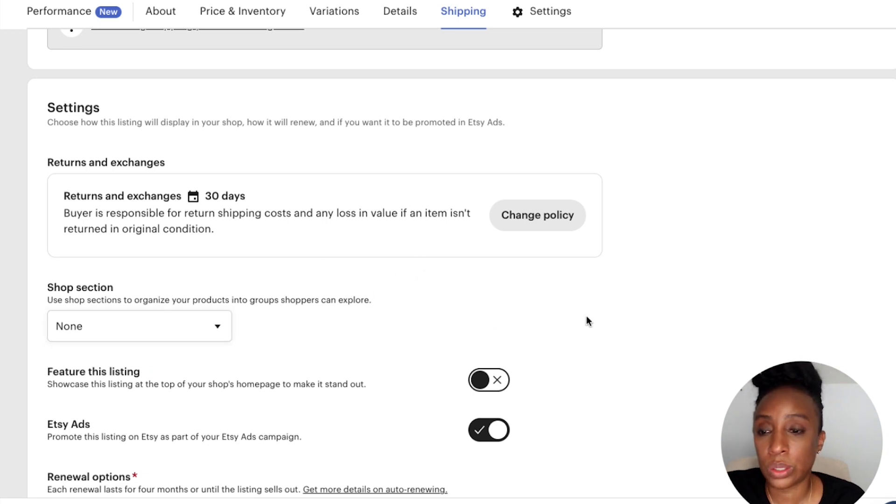
scroll(593, 312, down, 1)
scroll(593, 309, down, 3)
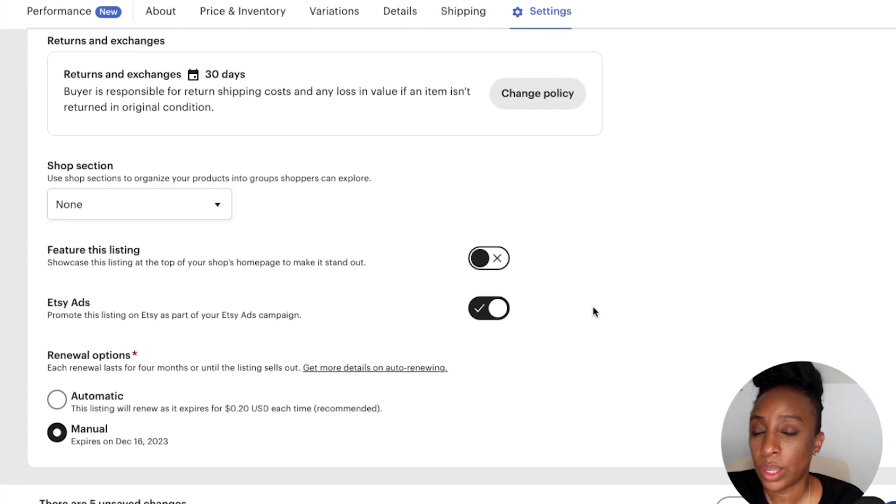
click(216, 206)
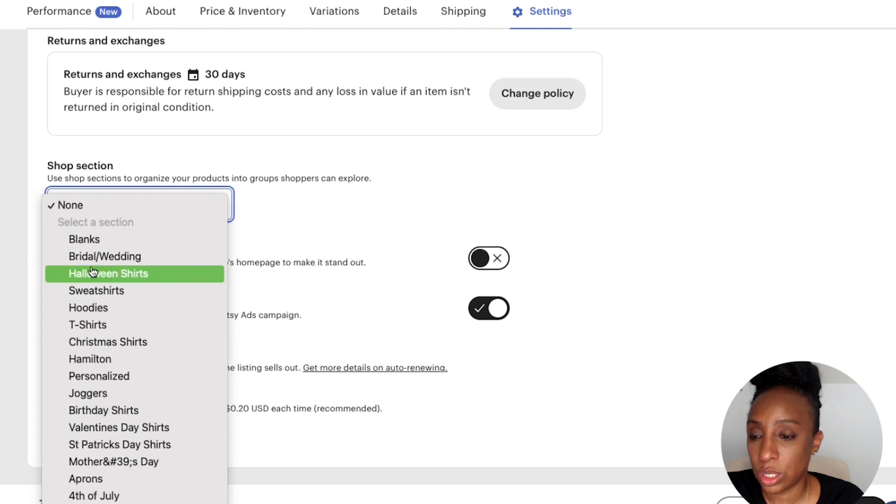
click(93, 294)
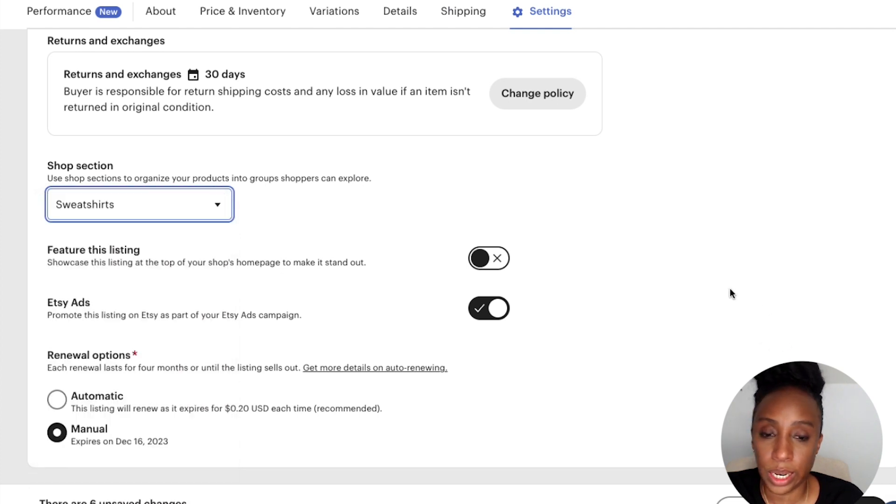
Set the listing's renewal option to Automatic and publish the changes.
scroll(707, 285, down, 1)
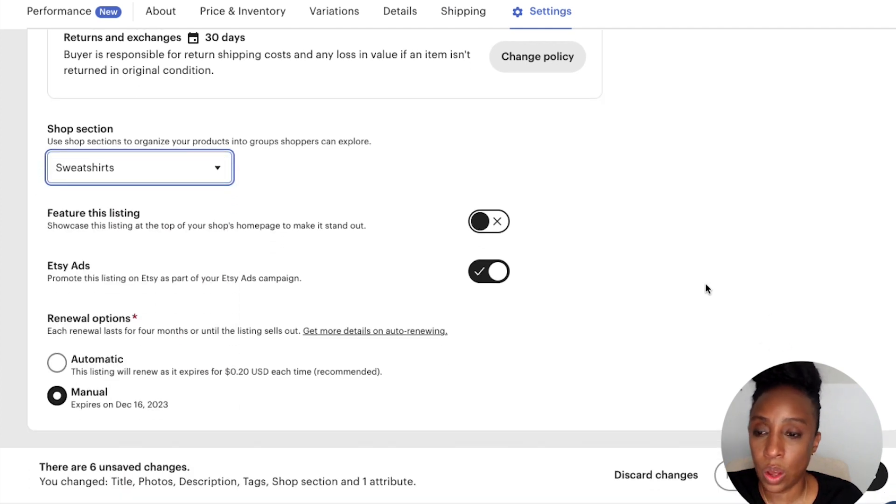
click(54, 368)
click(54, 369)
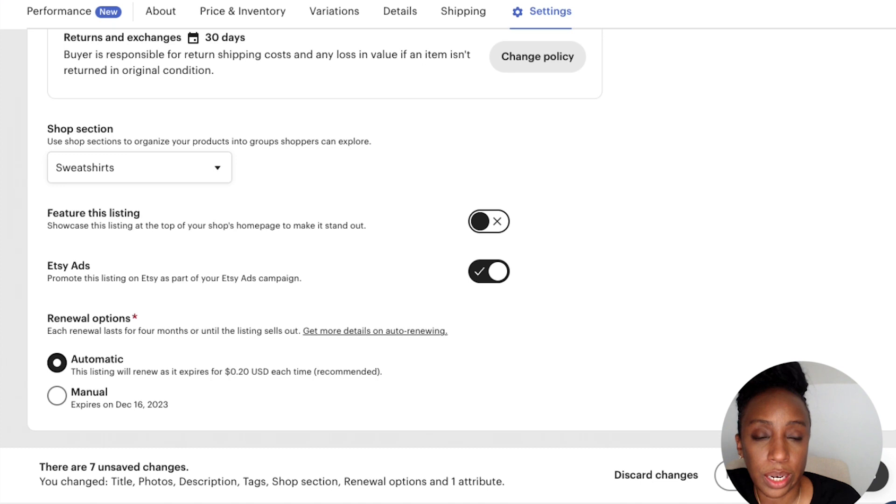
click(837, 475)
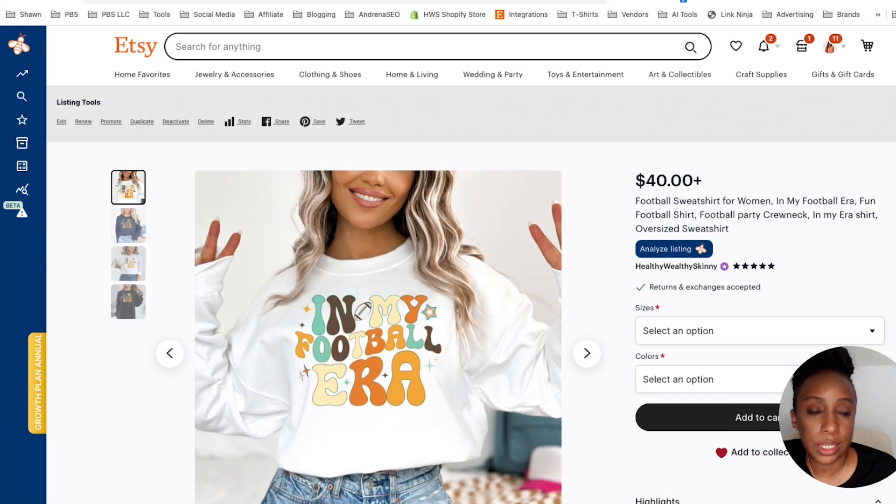
Look through the sweatshirt mockup photos on the published listing page.
scroll(885, 289, down, 1)
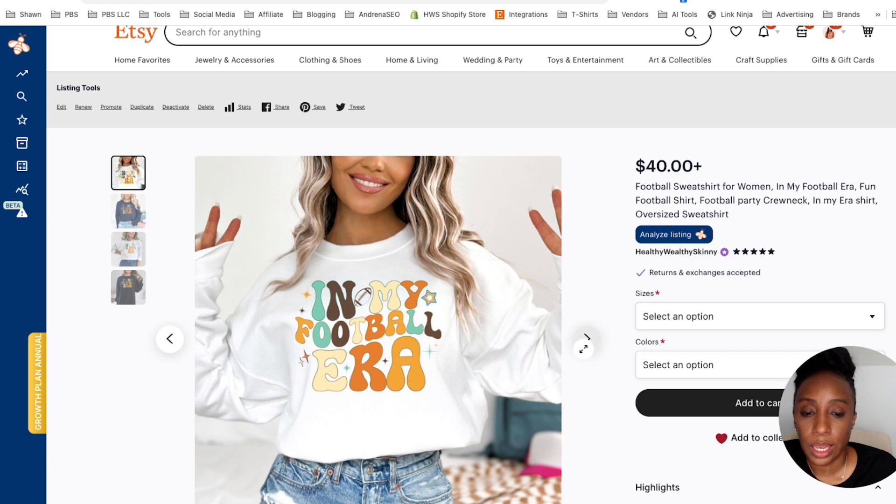
click(586, 337)
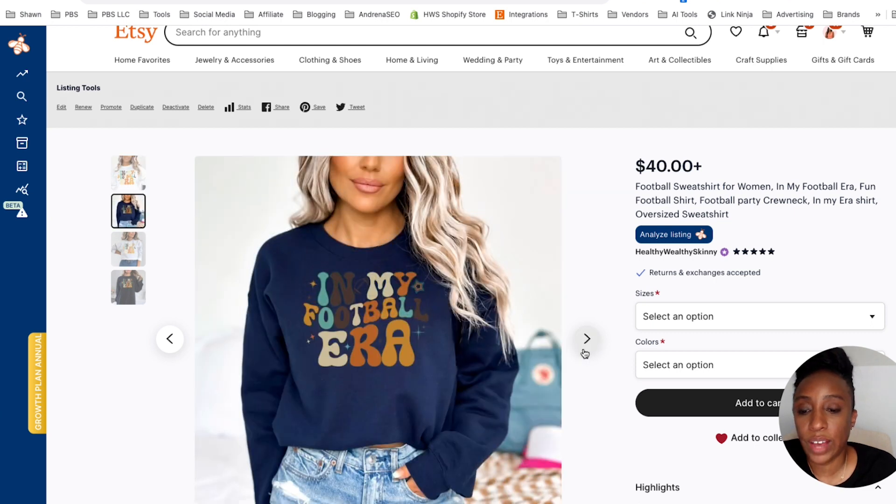
click(584, 351)
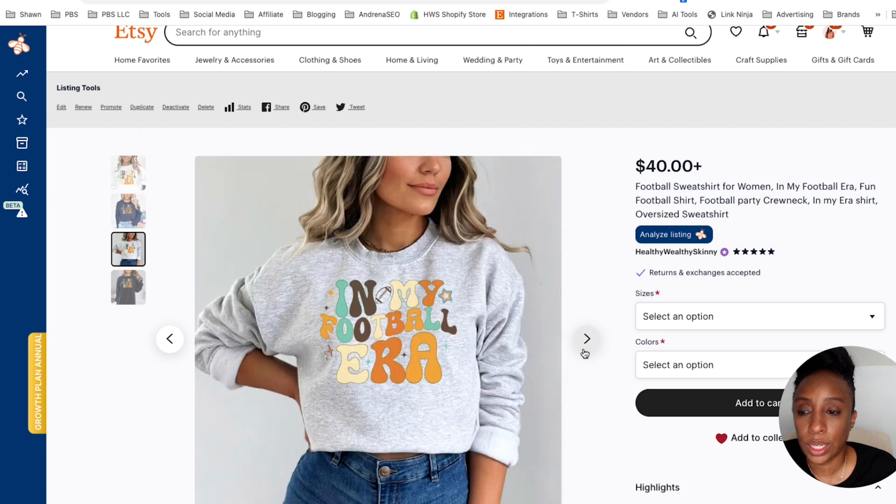